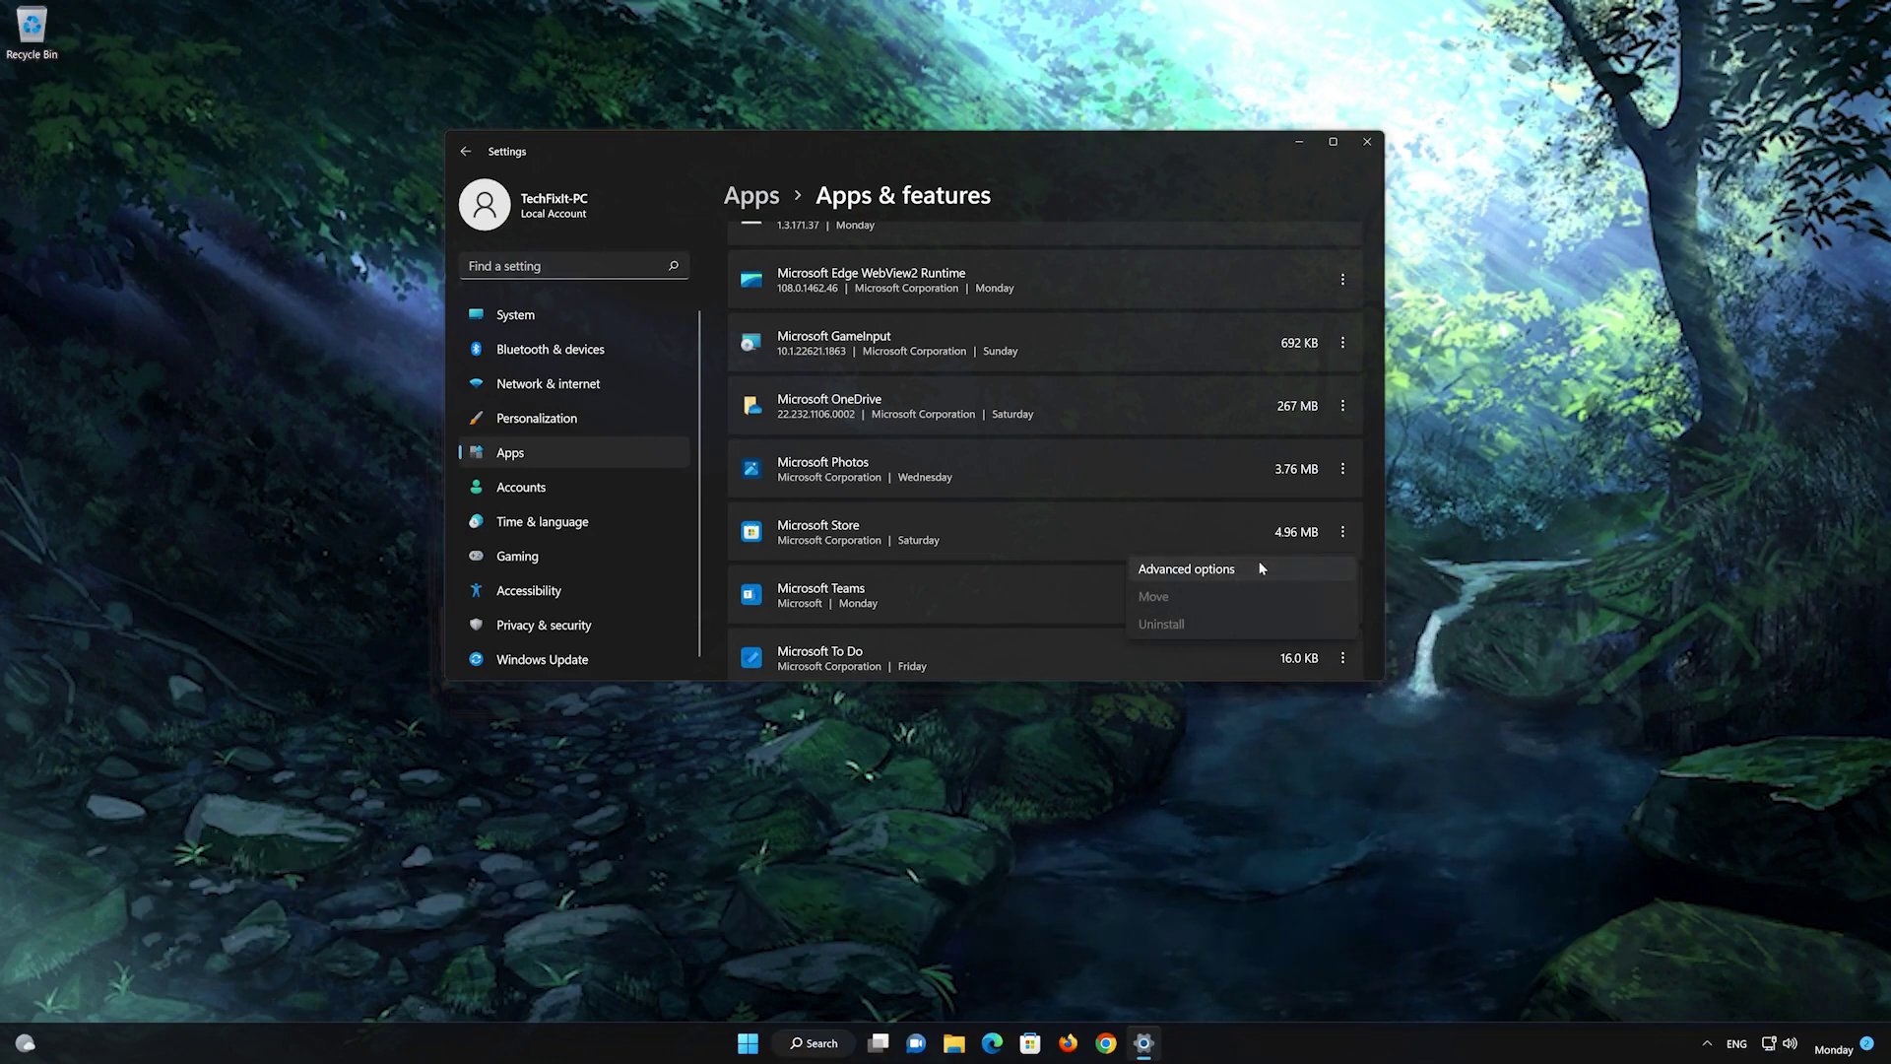
Repair the Microsoft Store app from its advanced options and reset its app data.
left_click(1259, 563)
scroll(1219, 554, "down", 10)
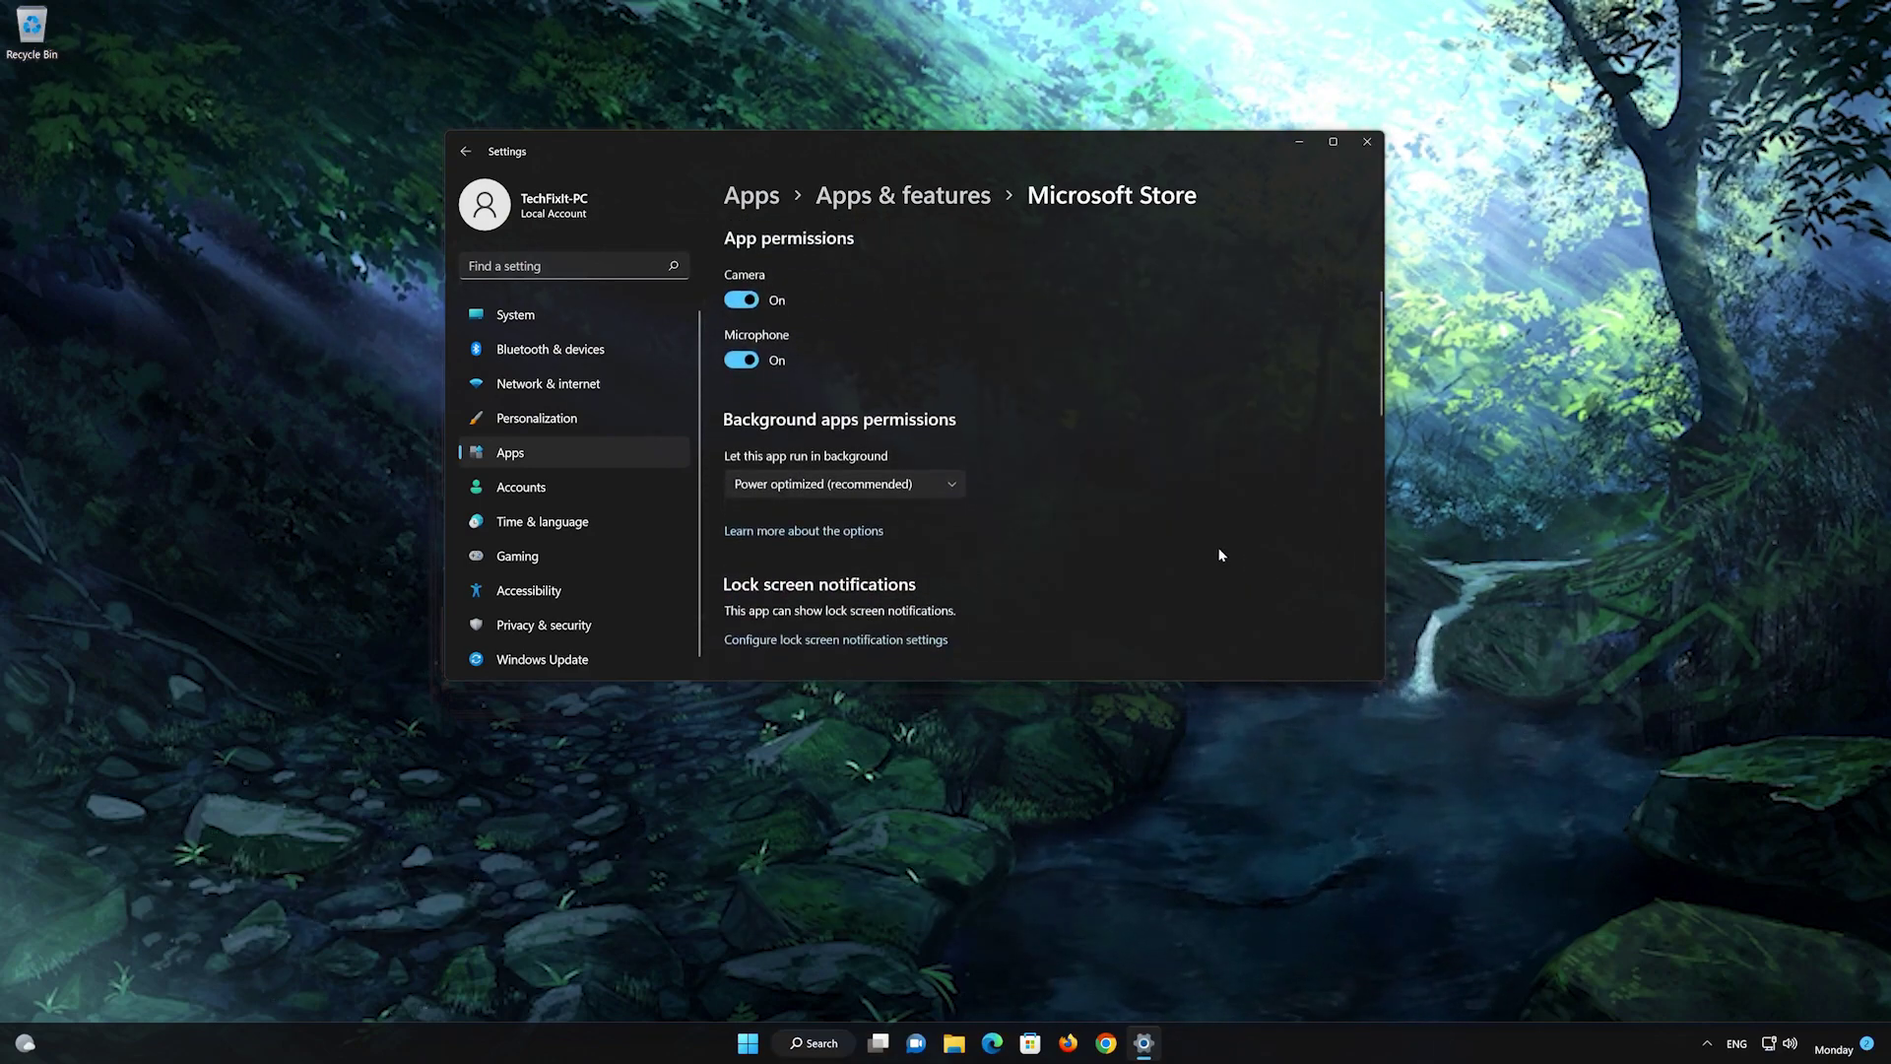
scroll(1219, 554, "down", 2)
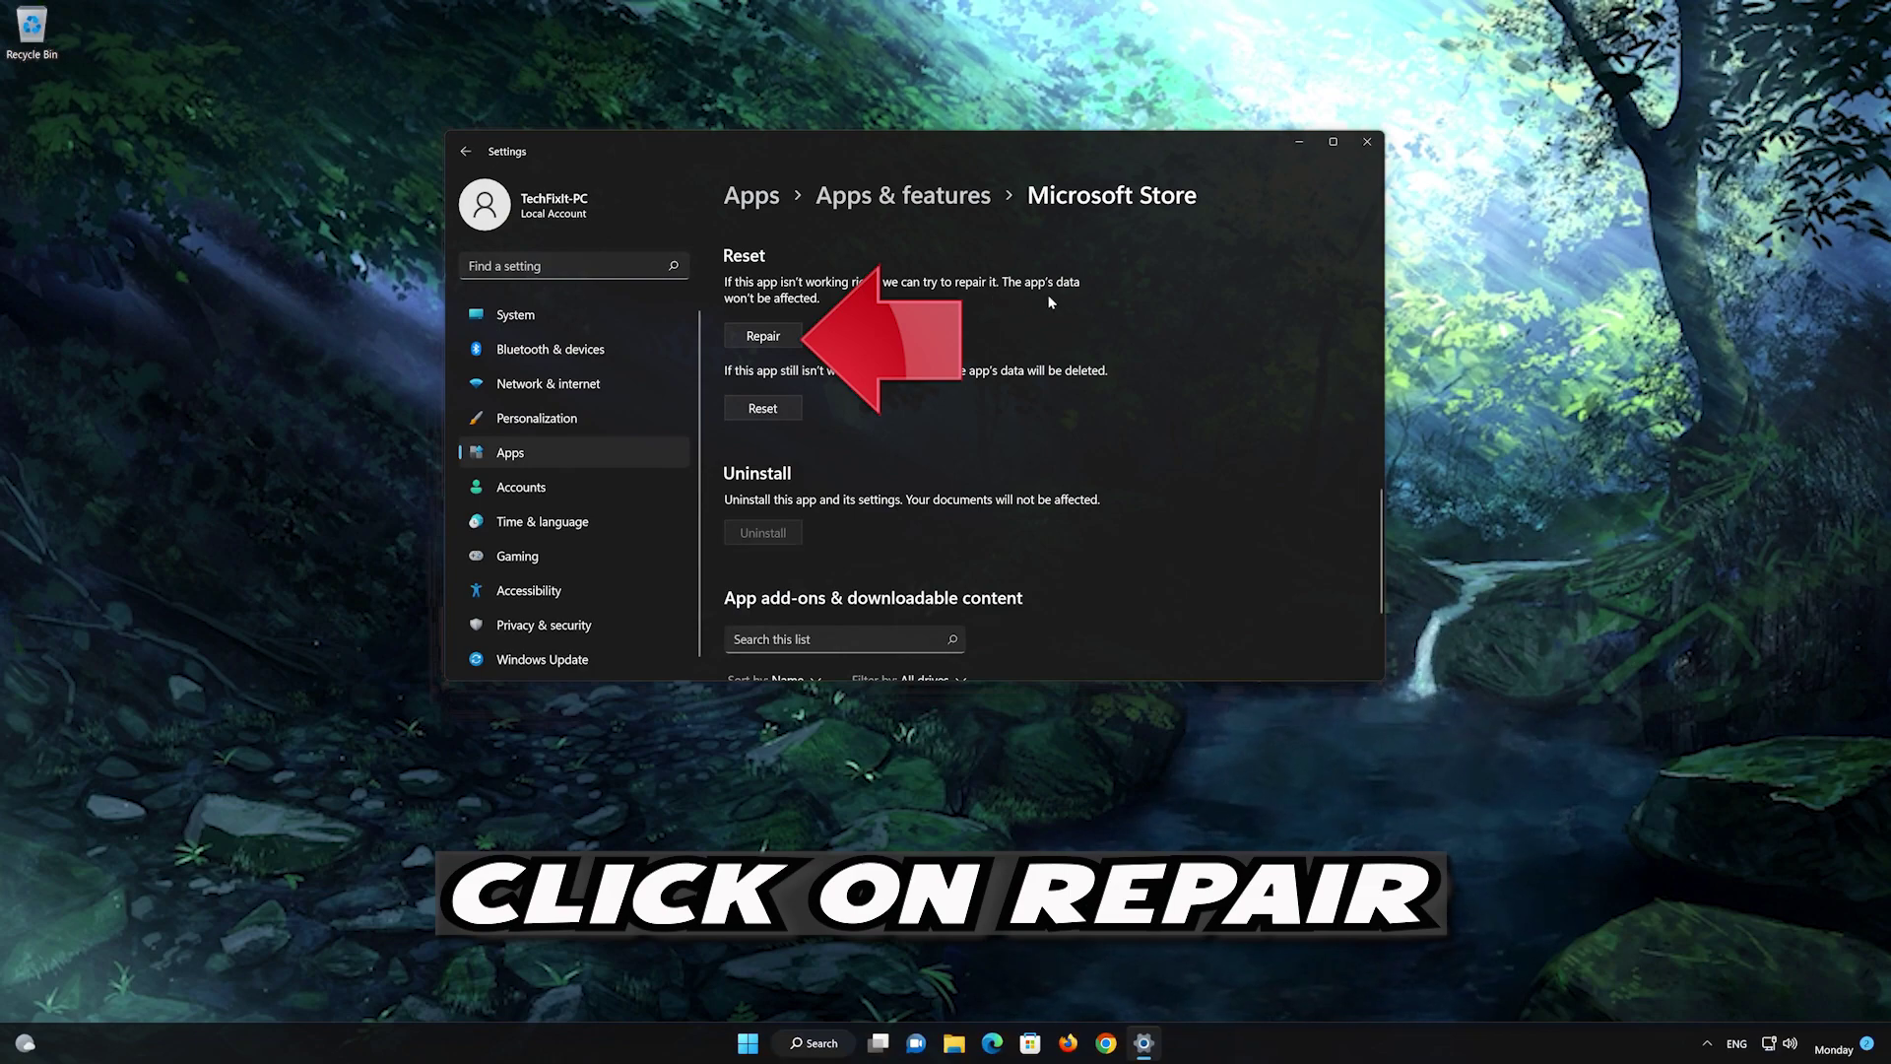
left_click(764, 336)
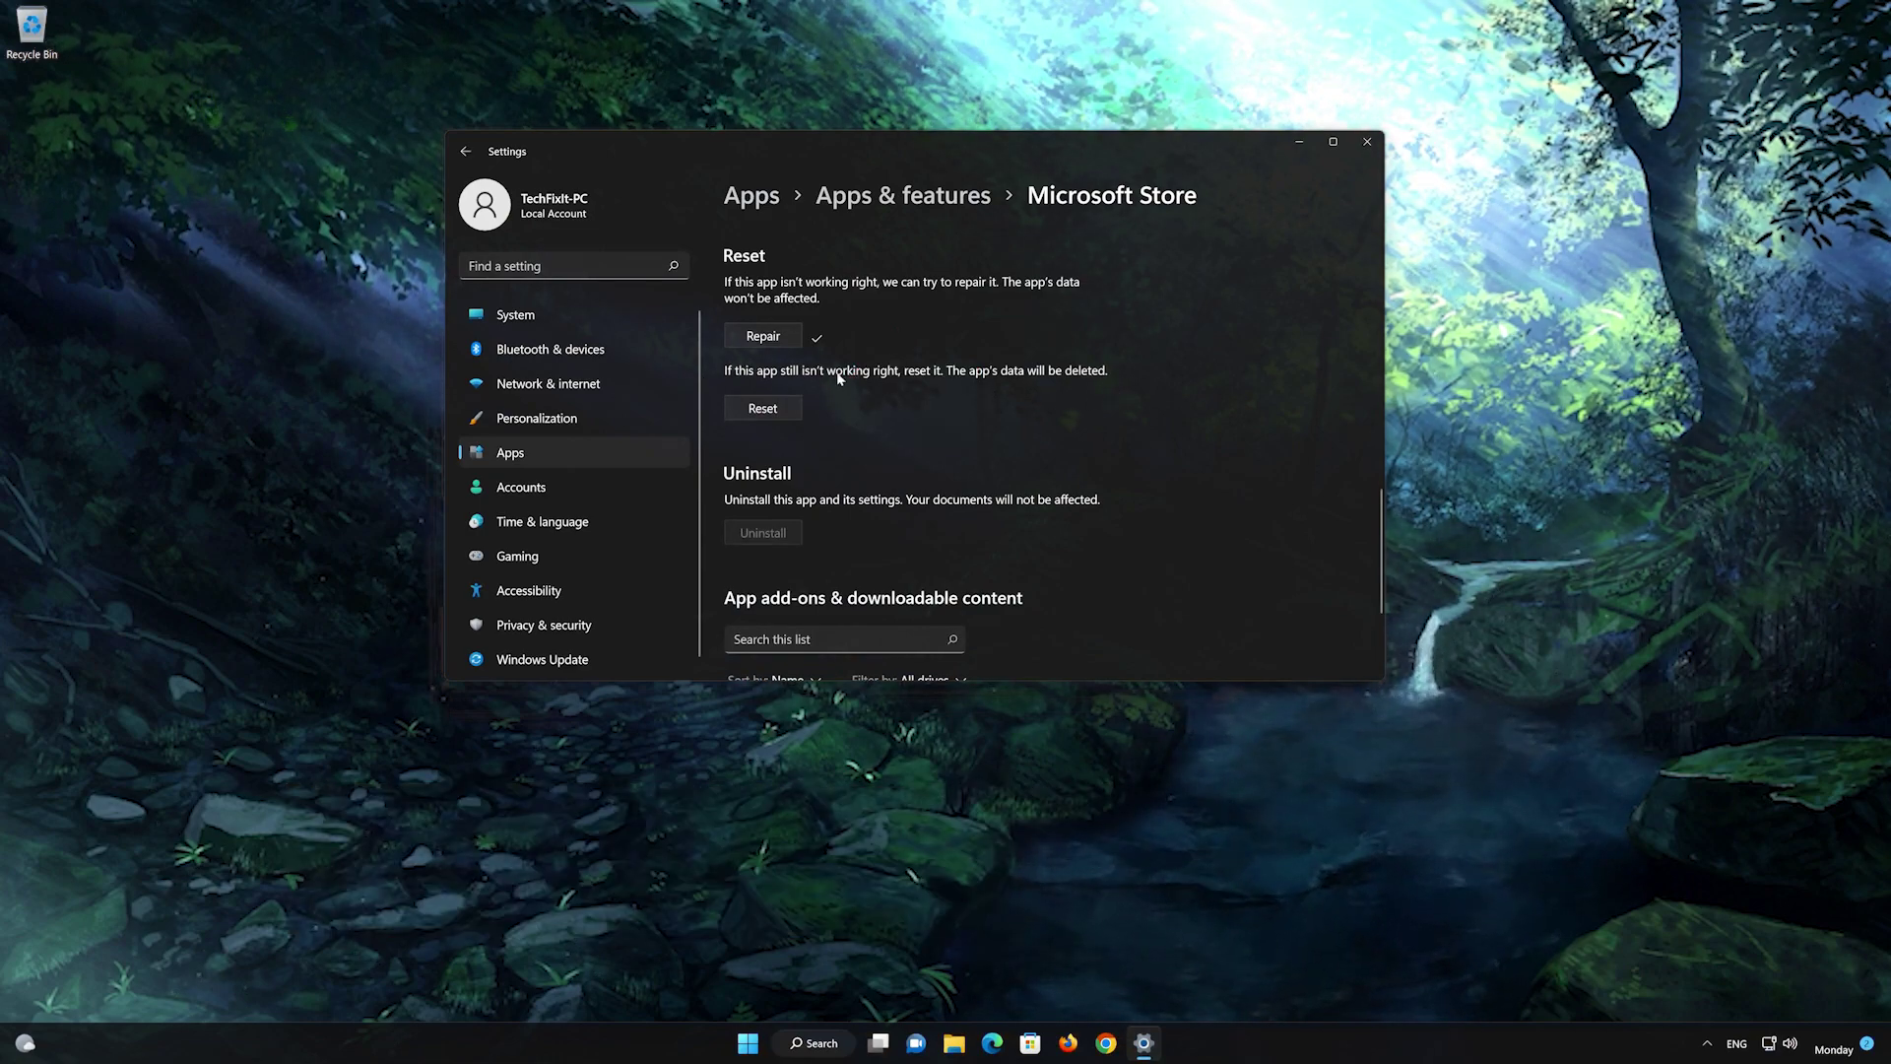
left_click(755, 415)
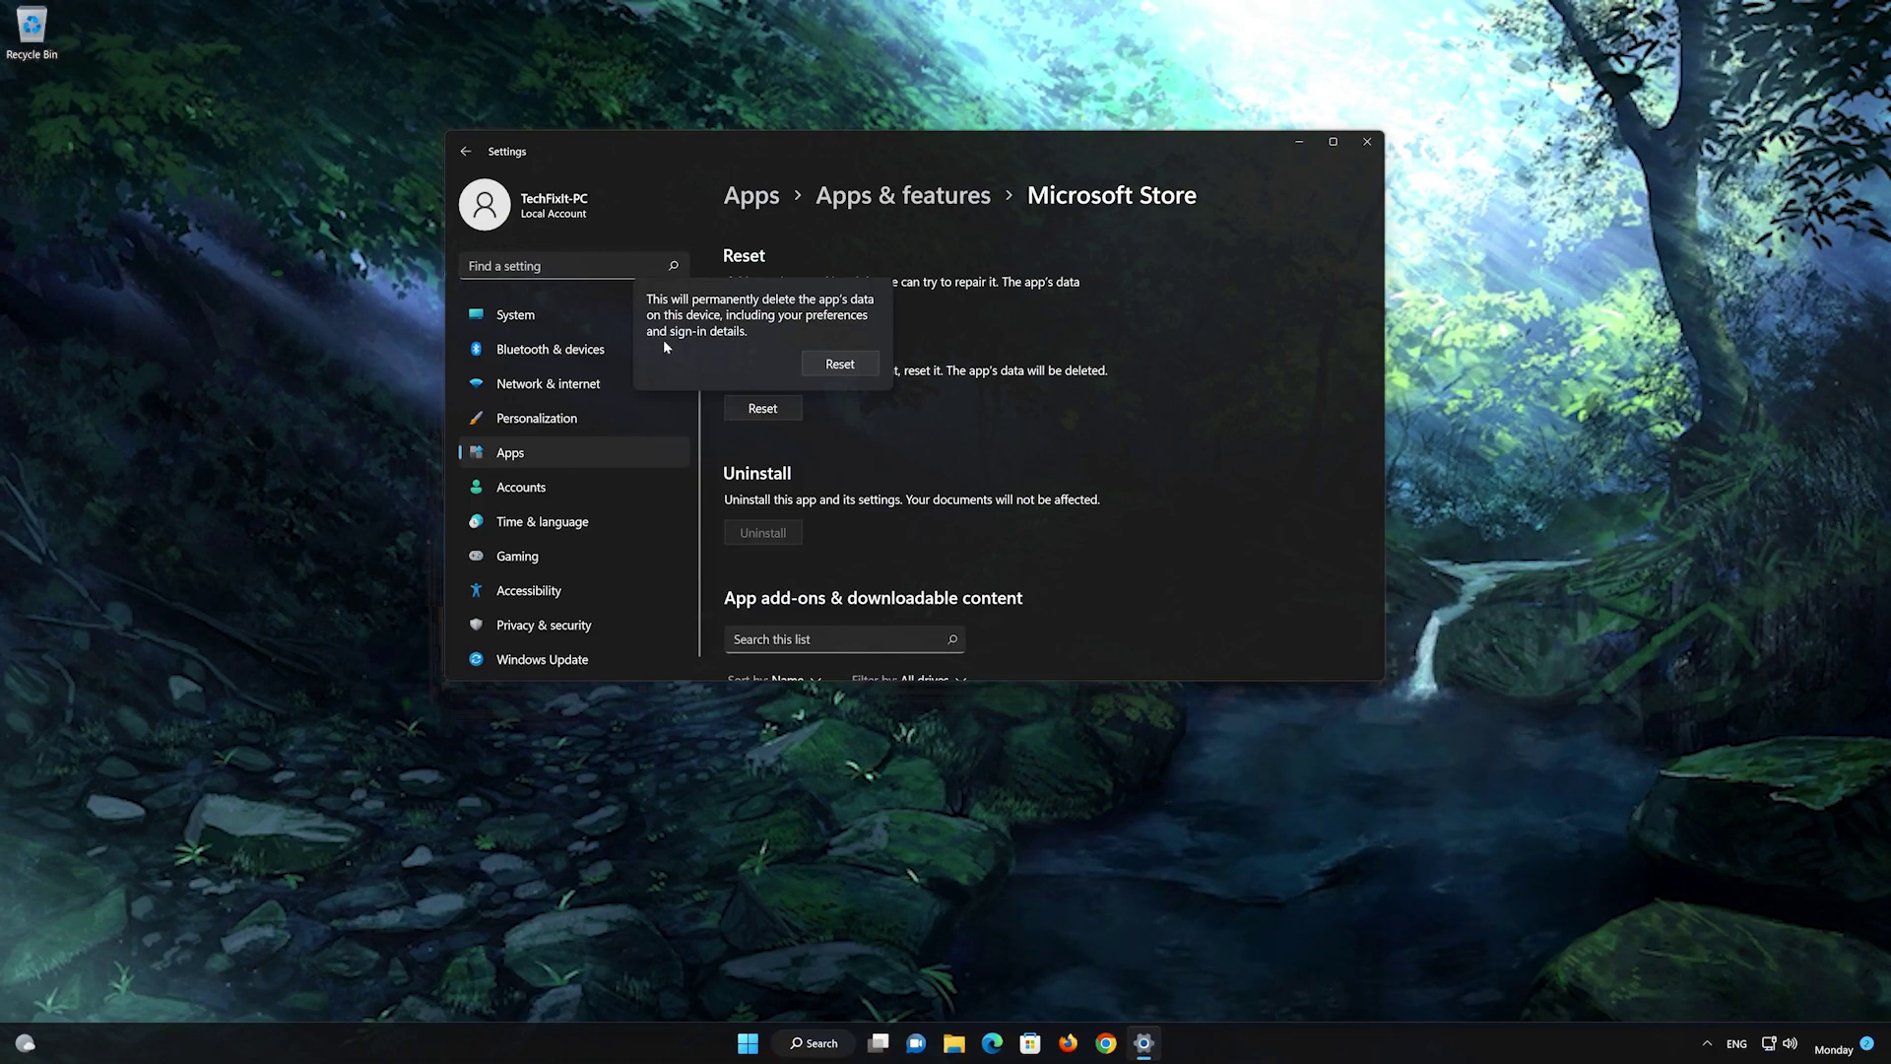
left_click(838, 367)
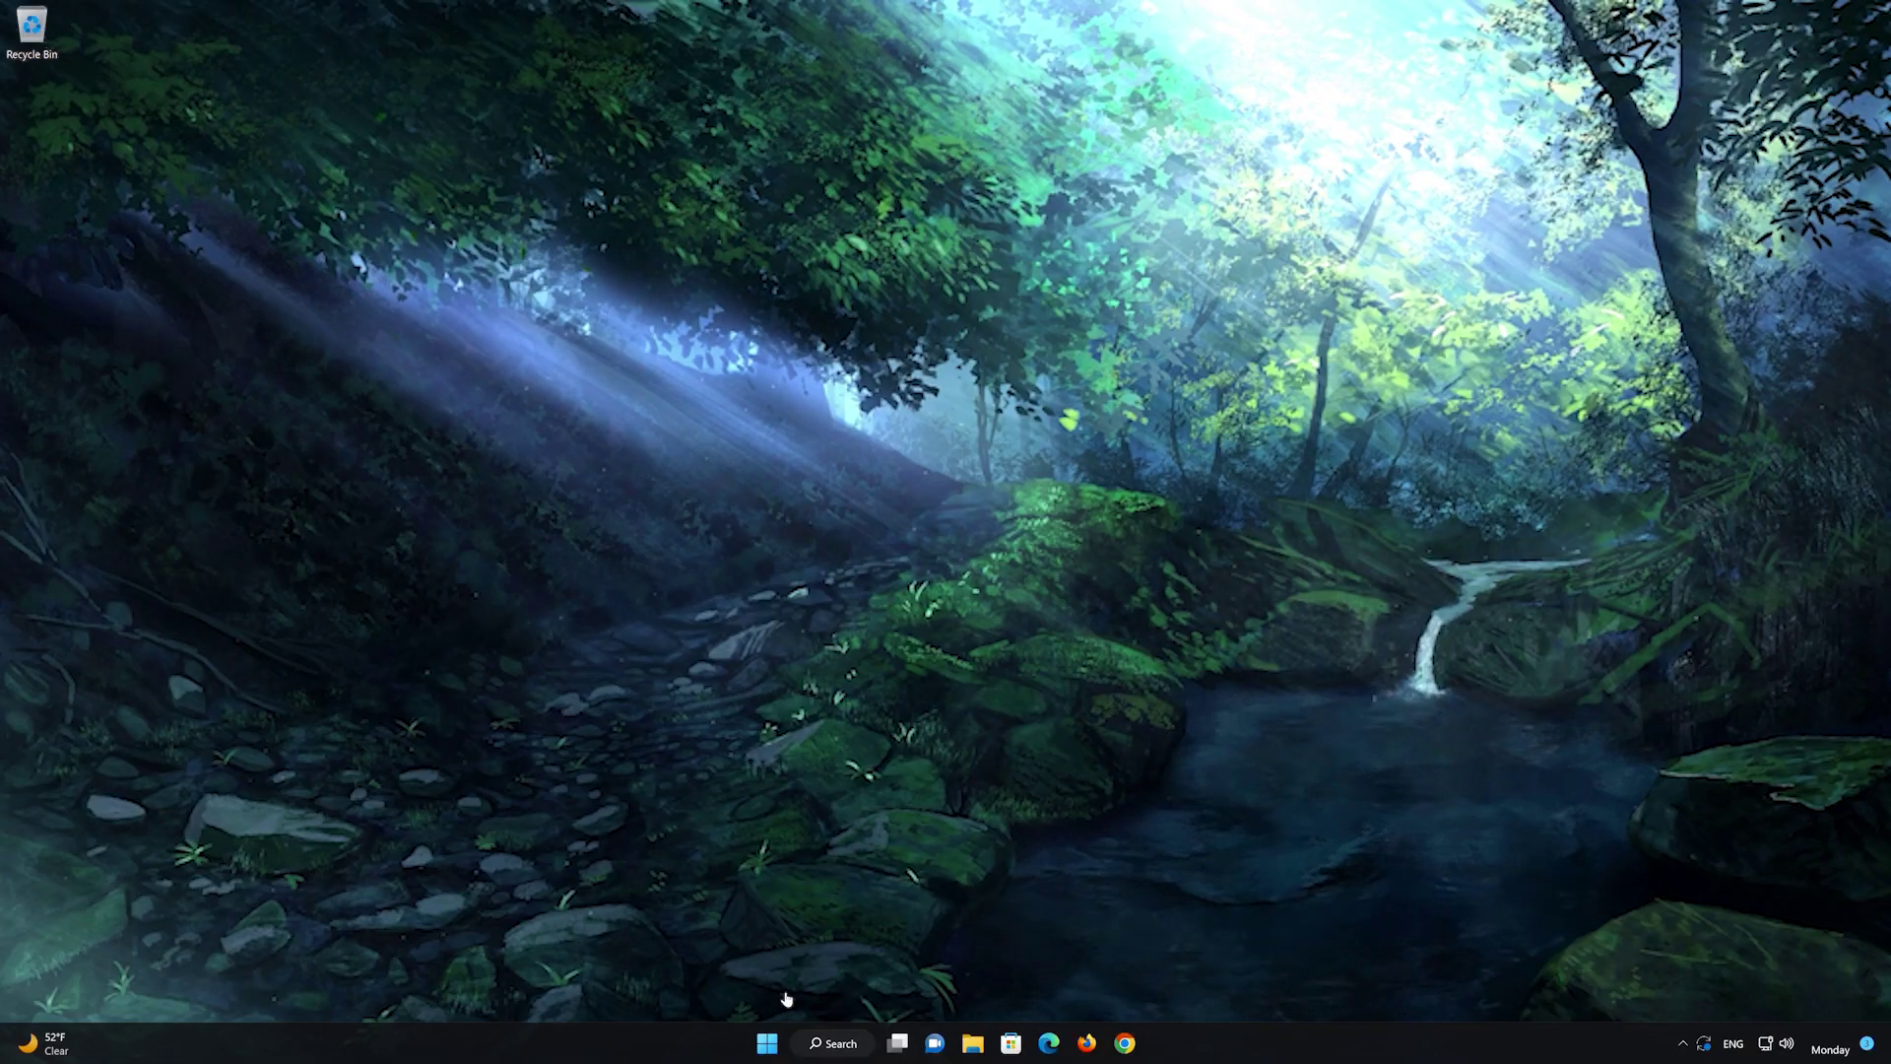
Open the Apps & features page in Windows Settings.
left_click(765, 1048)
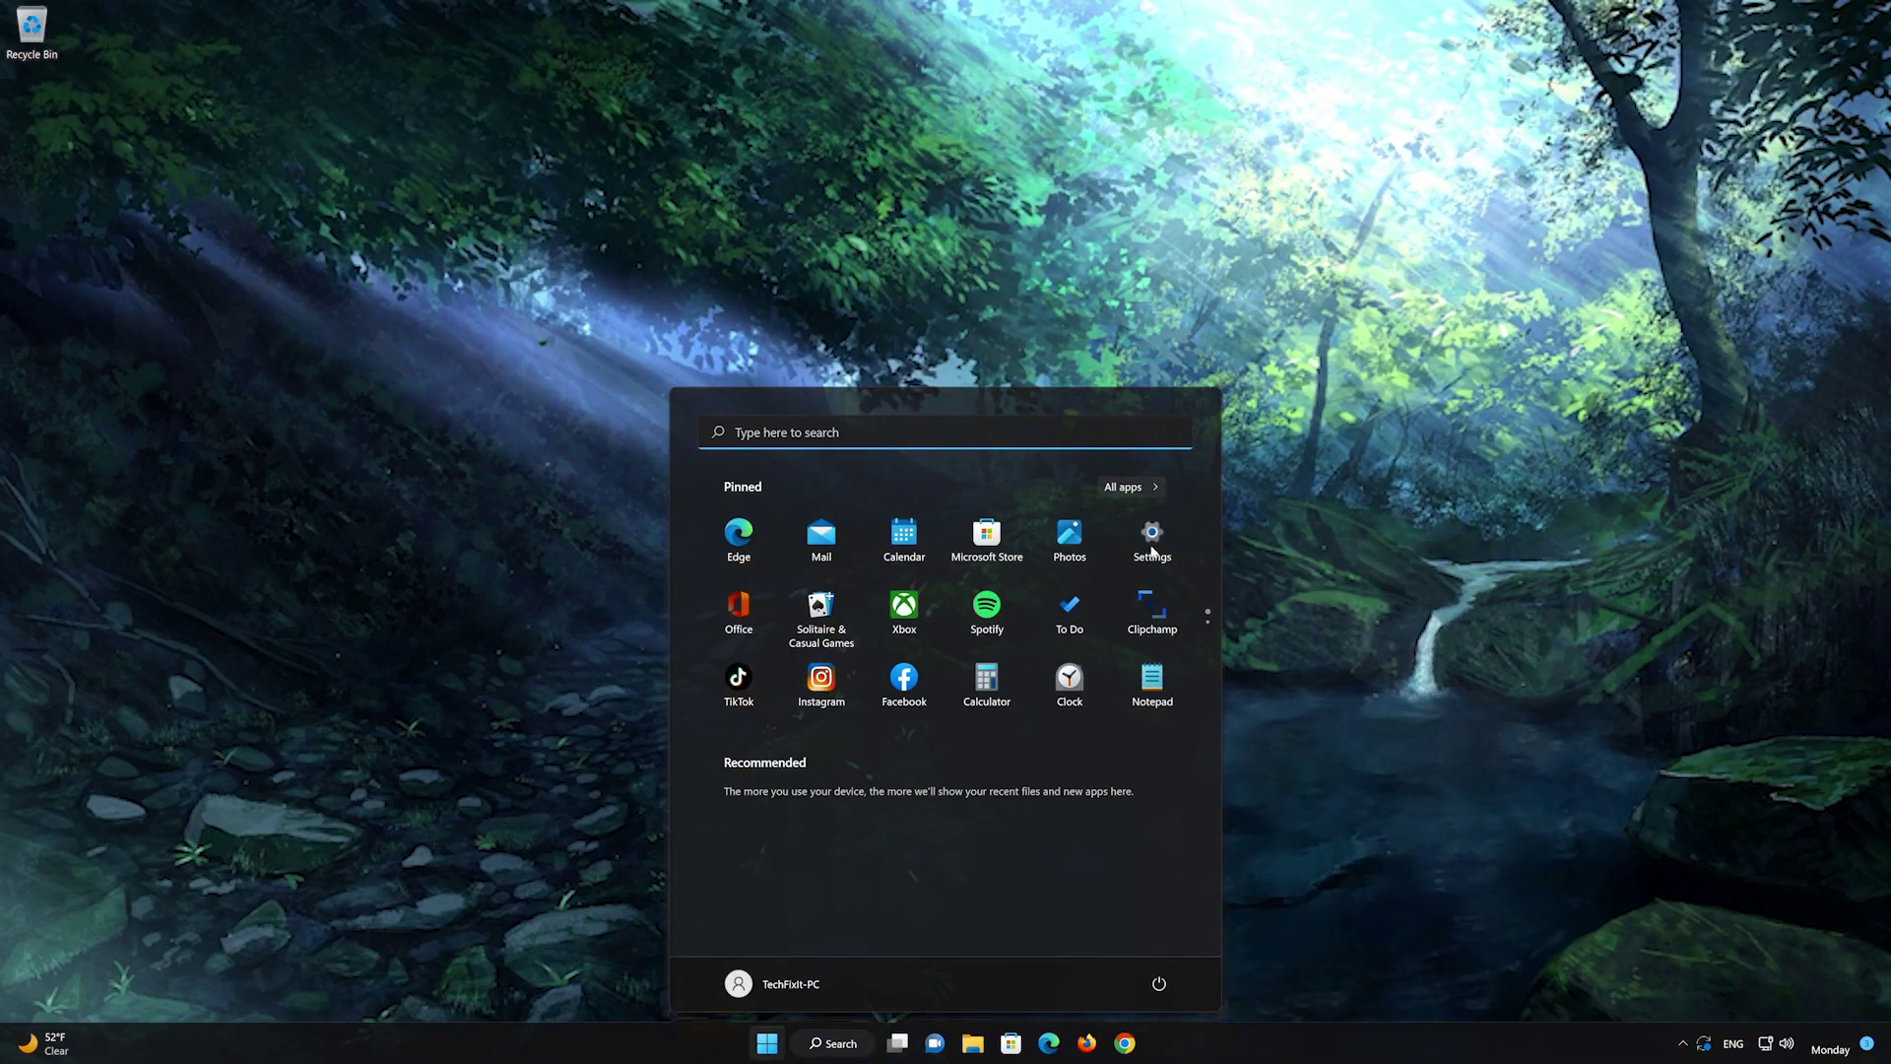
left_click(1153, 541)
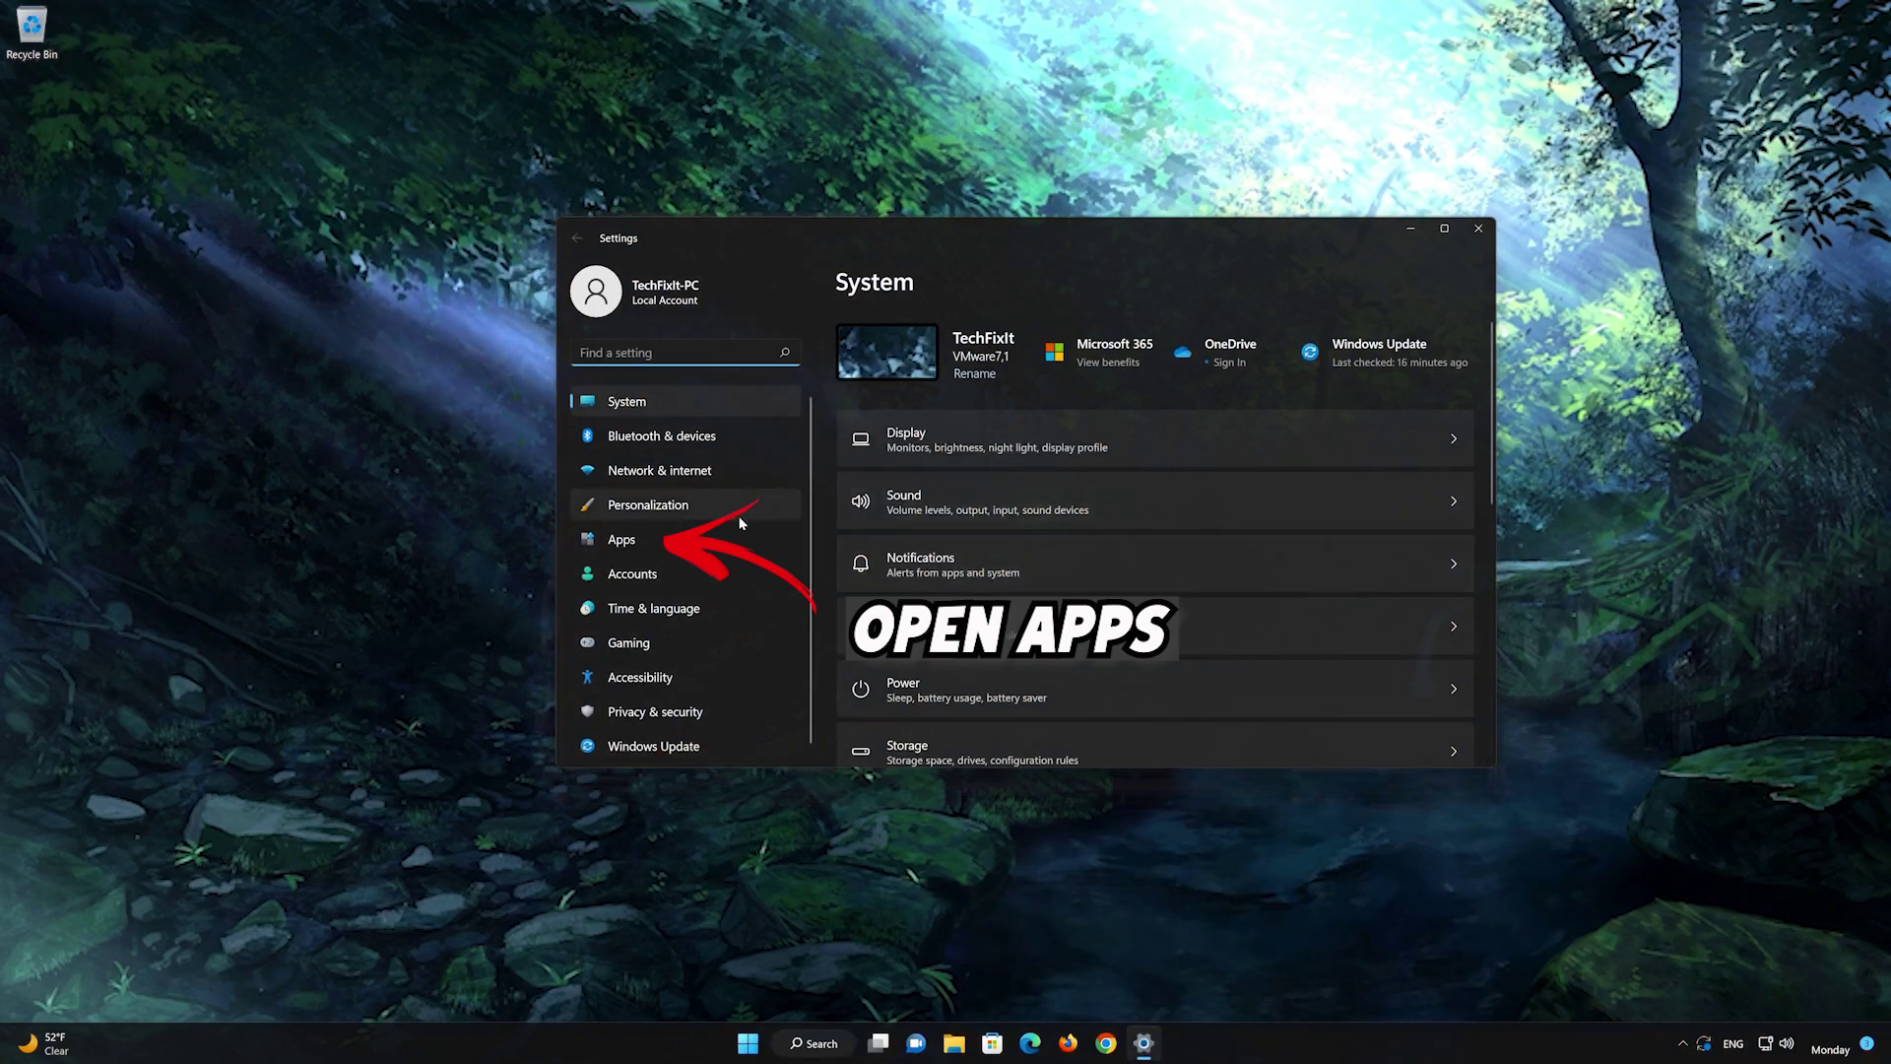
left_click(622, 540)
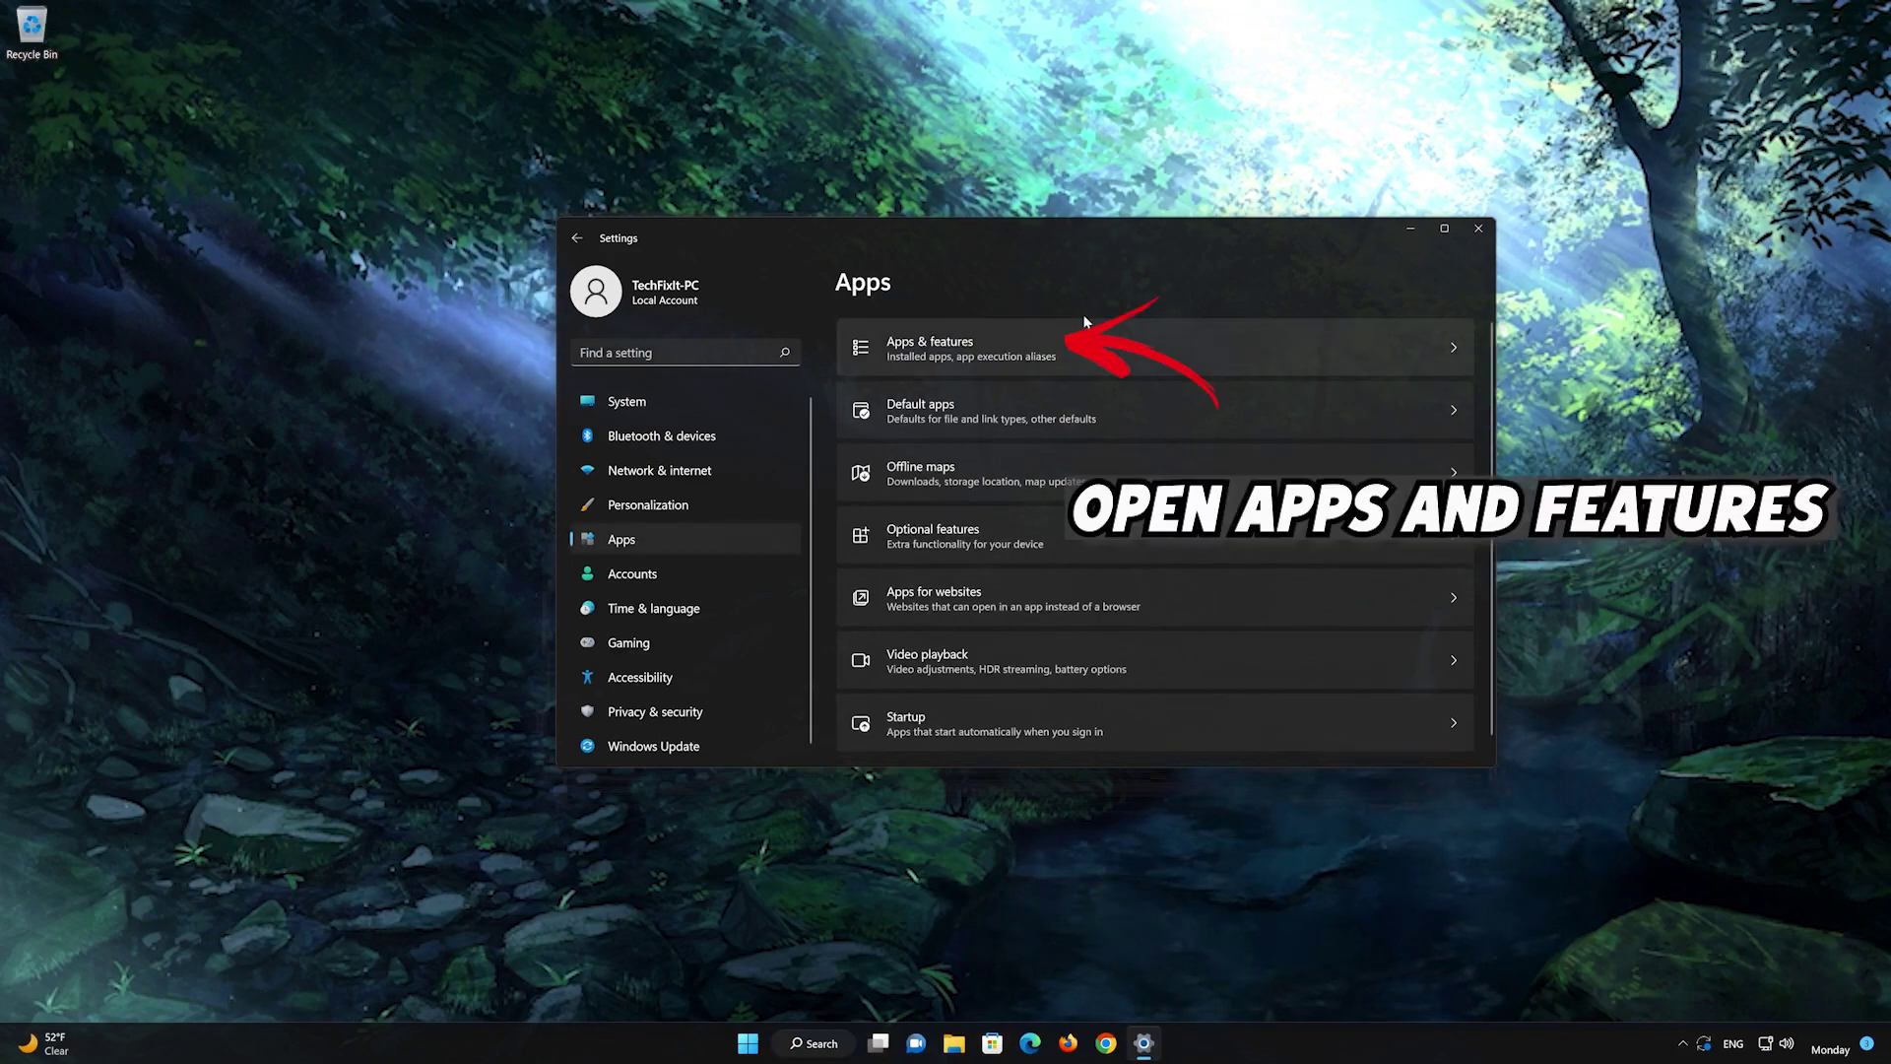
left_click(1012, 359)
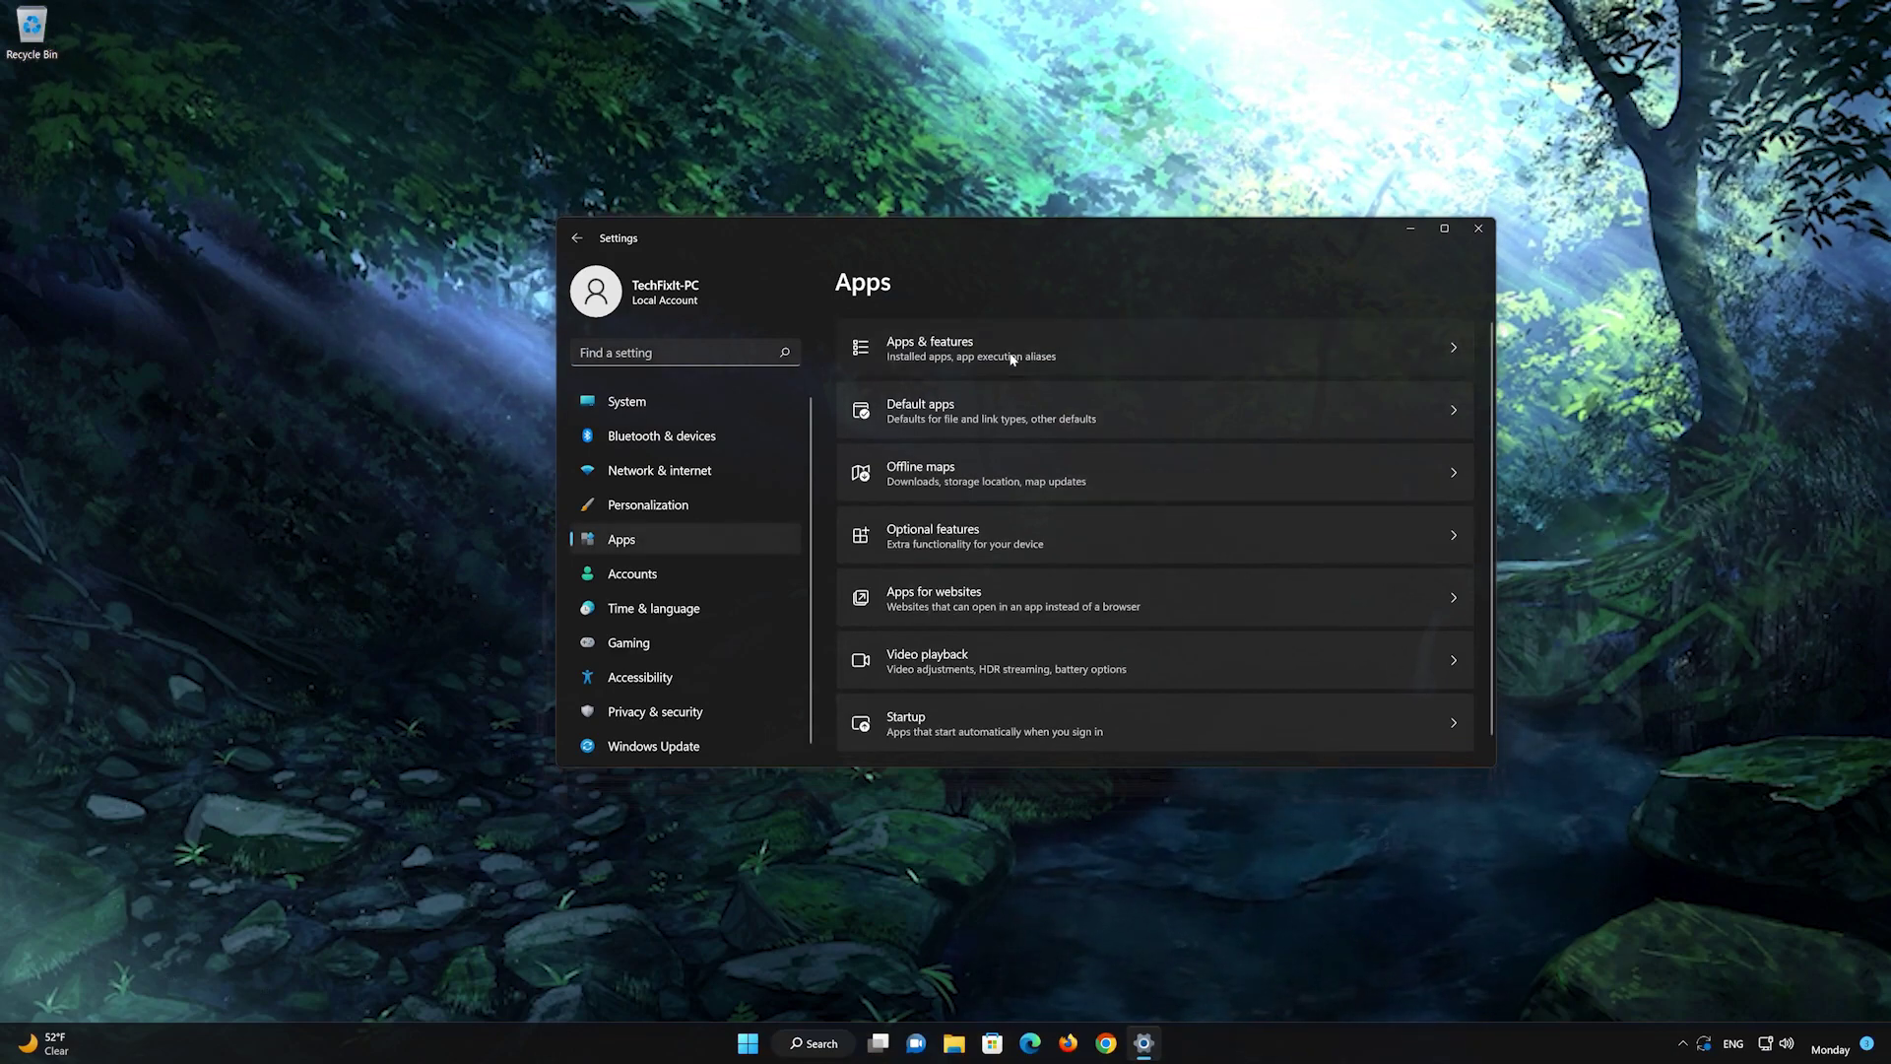
Find Xbox in the installed apps list and open its advanced options.
scroll(1184, 581, "down", 5)
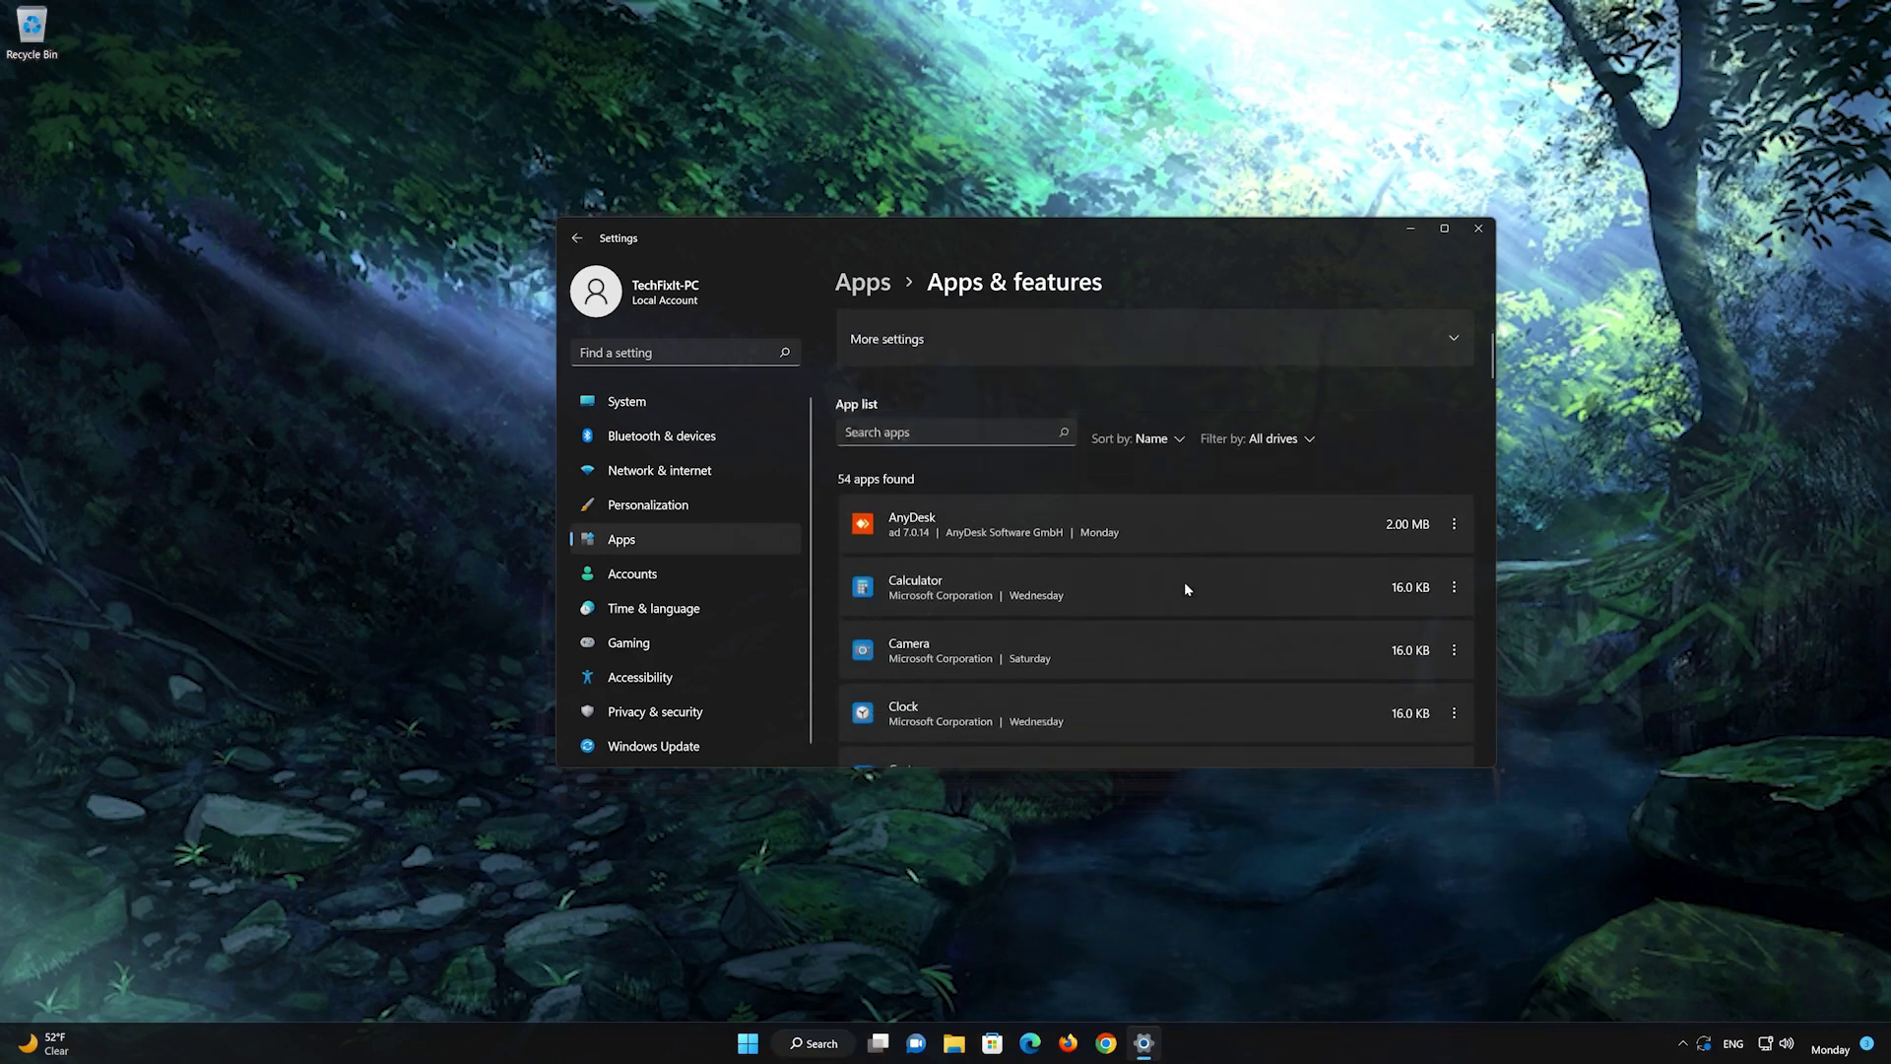
scroll(1183, 585, "down", 12)
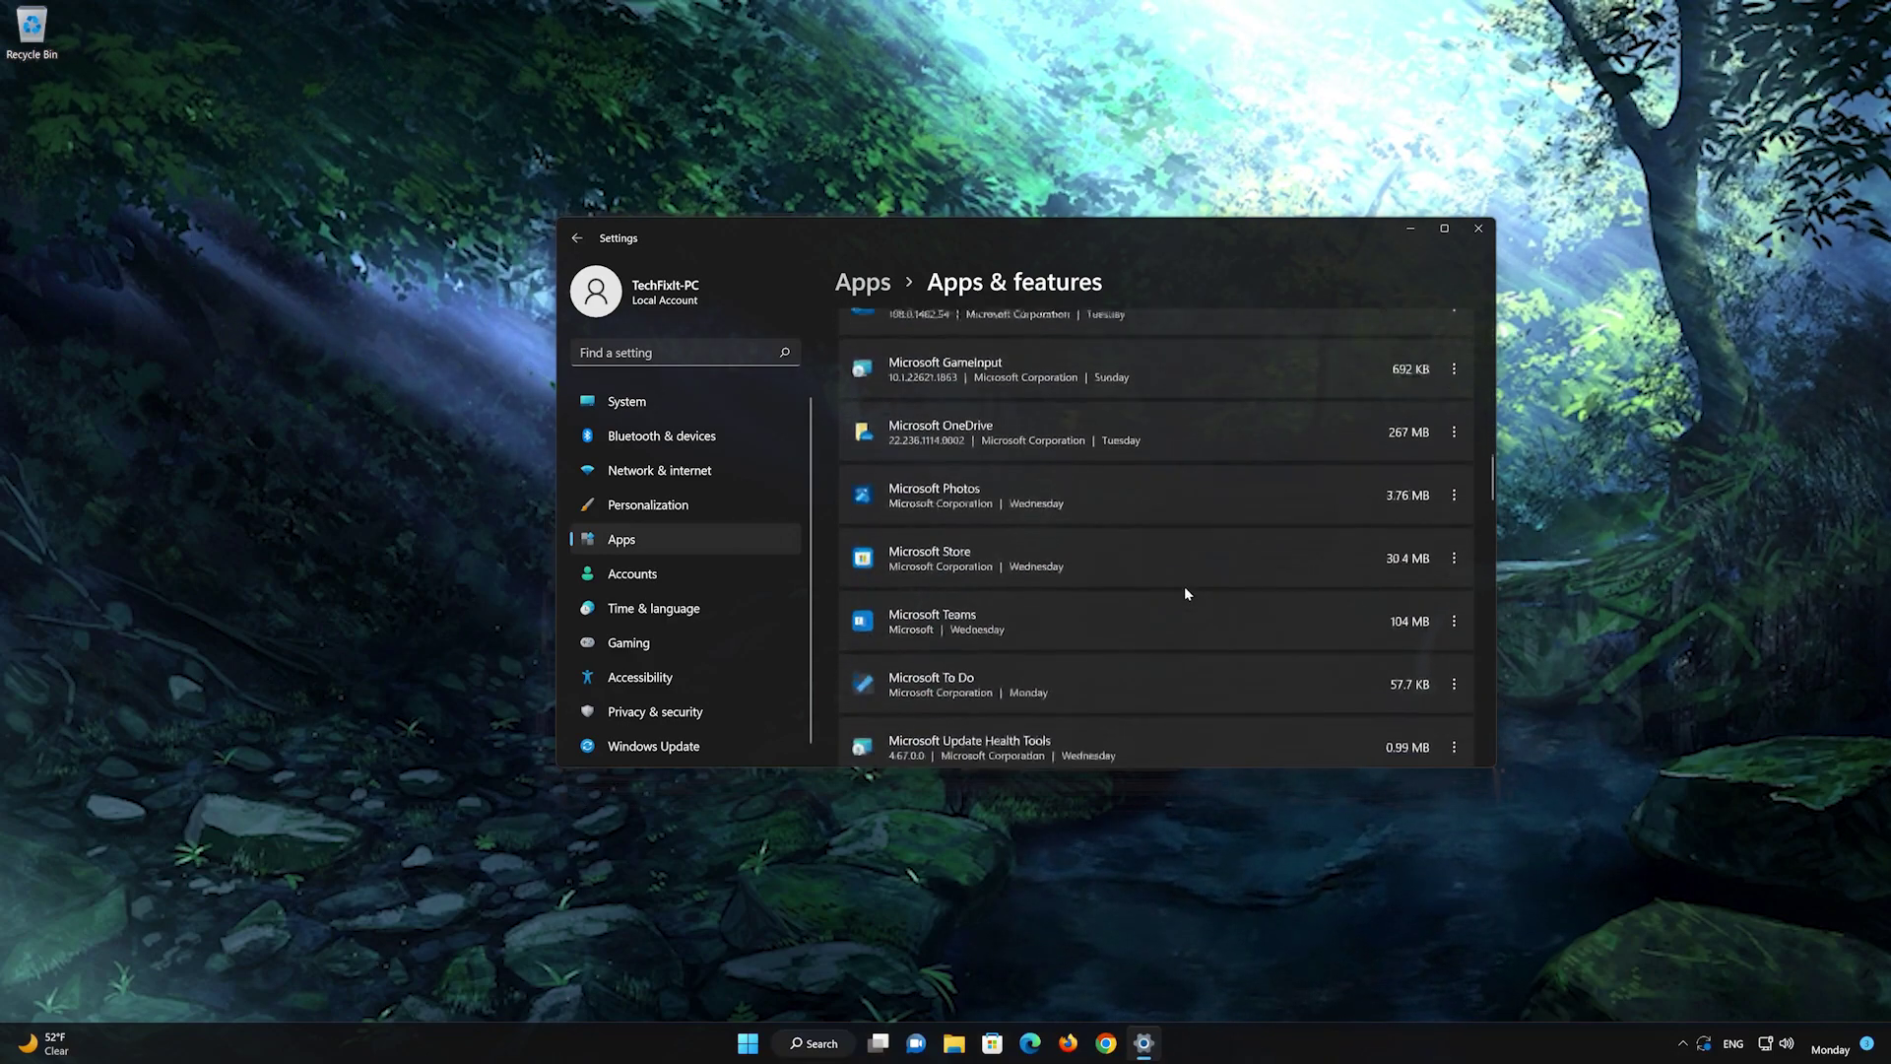
scroll(1185, 591, "down", 10)
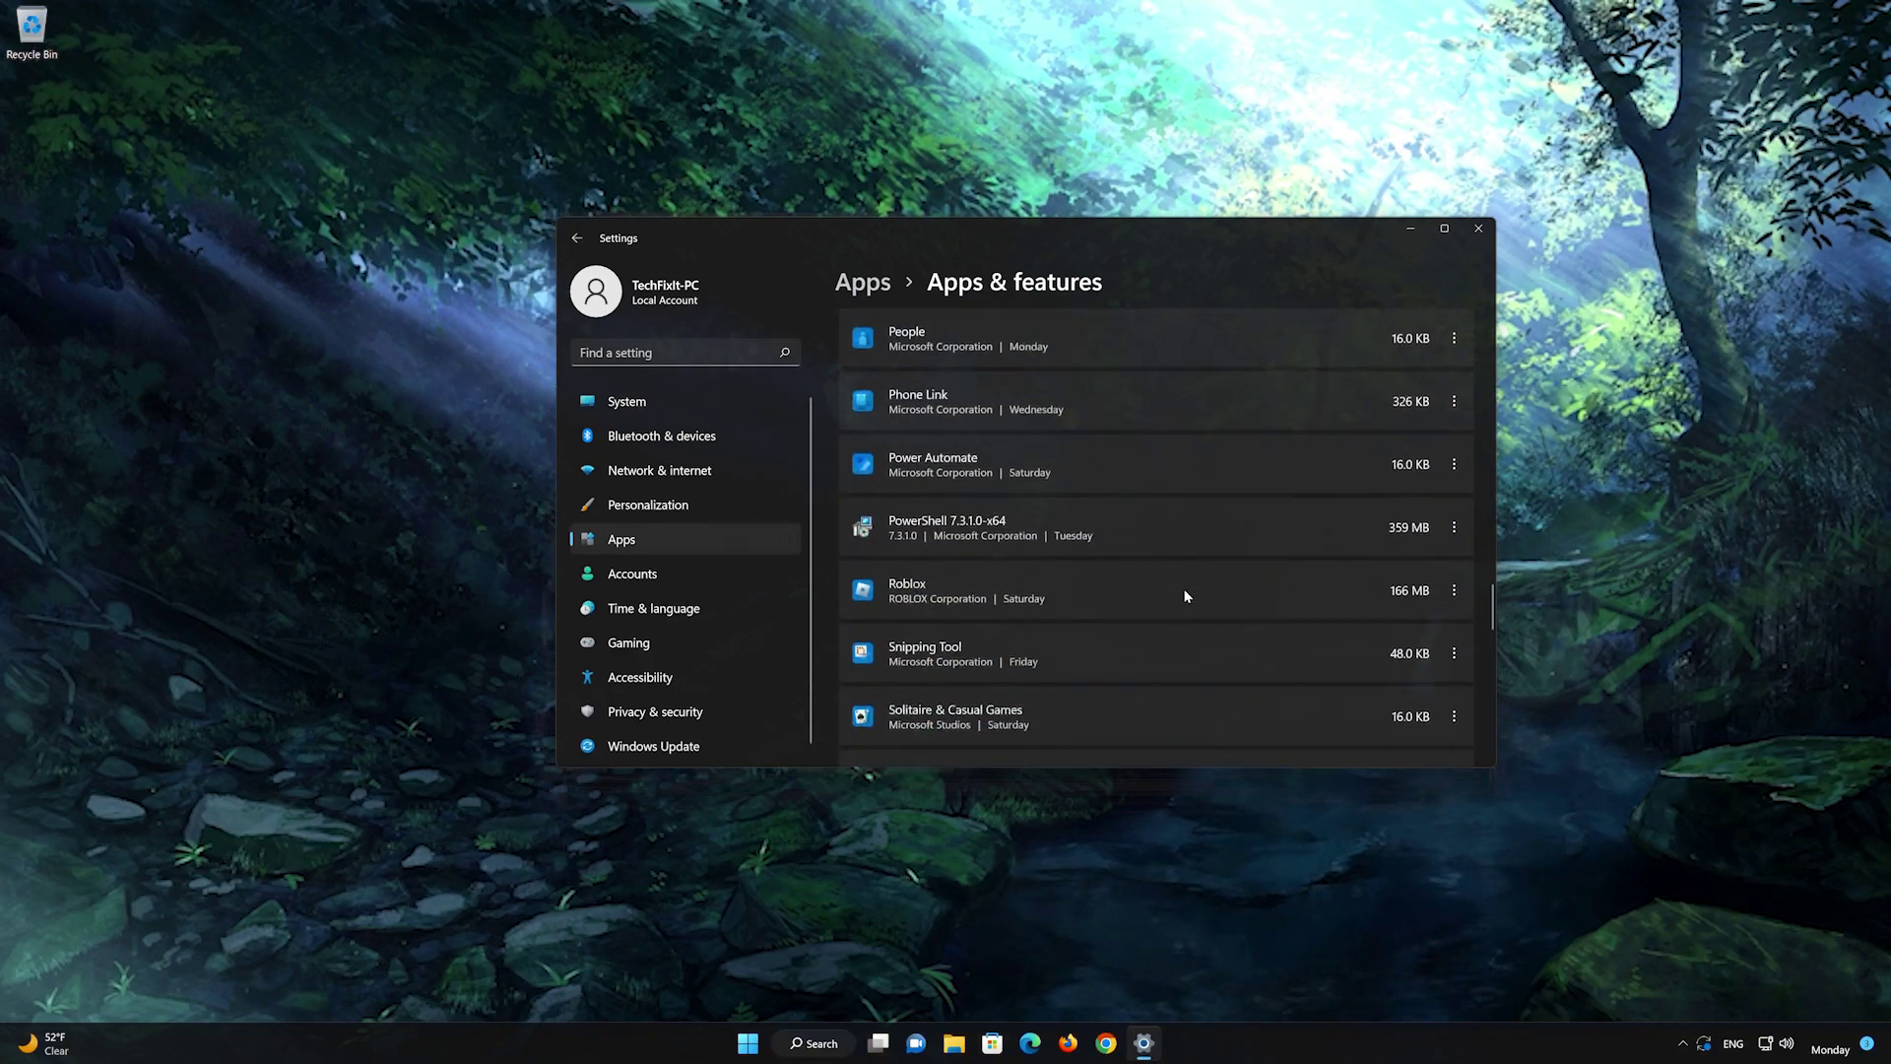
scroll(1185, 592, "down", 8)
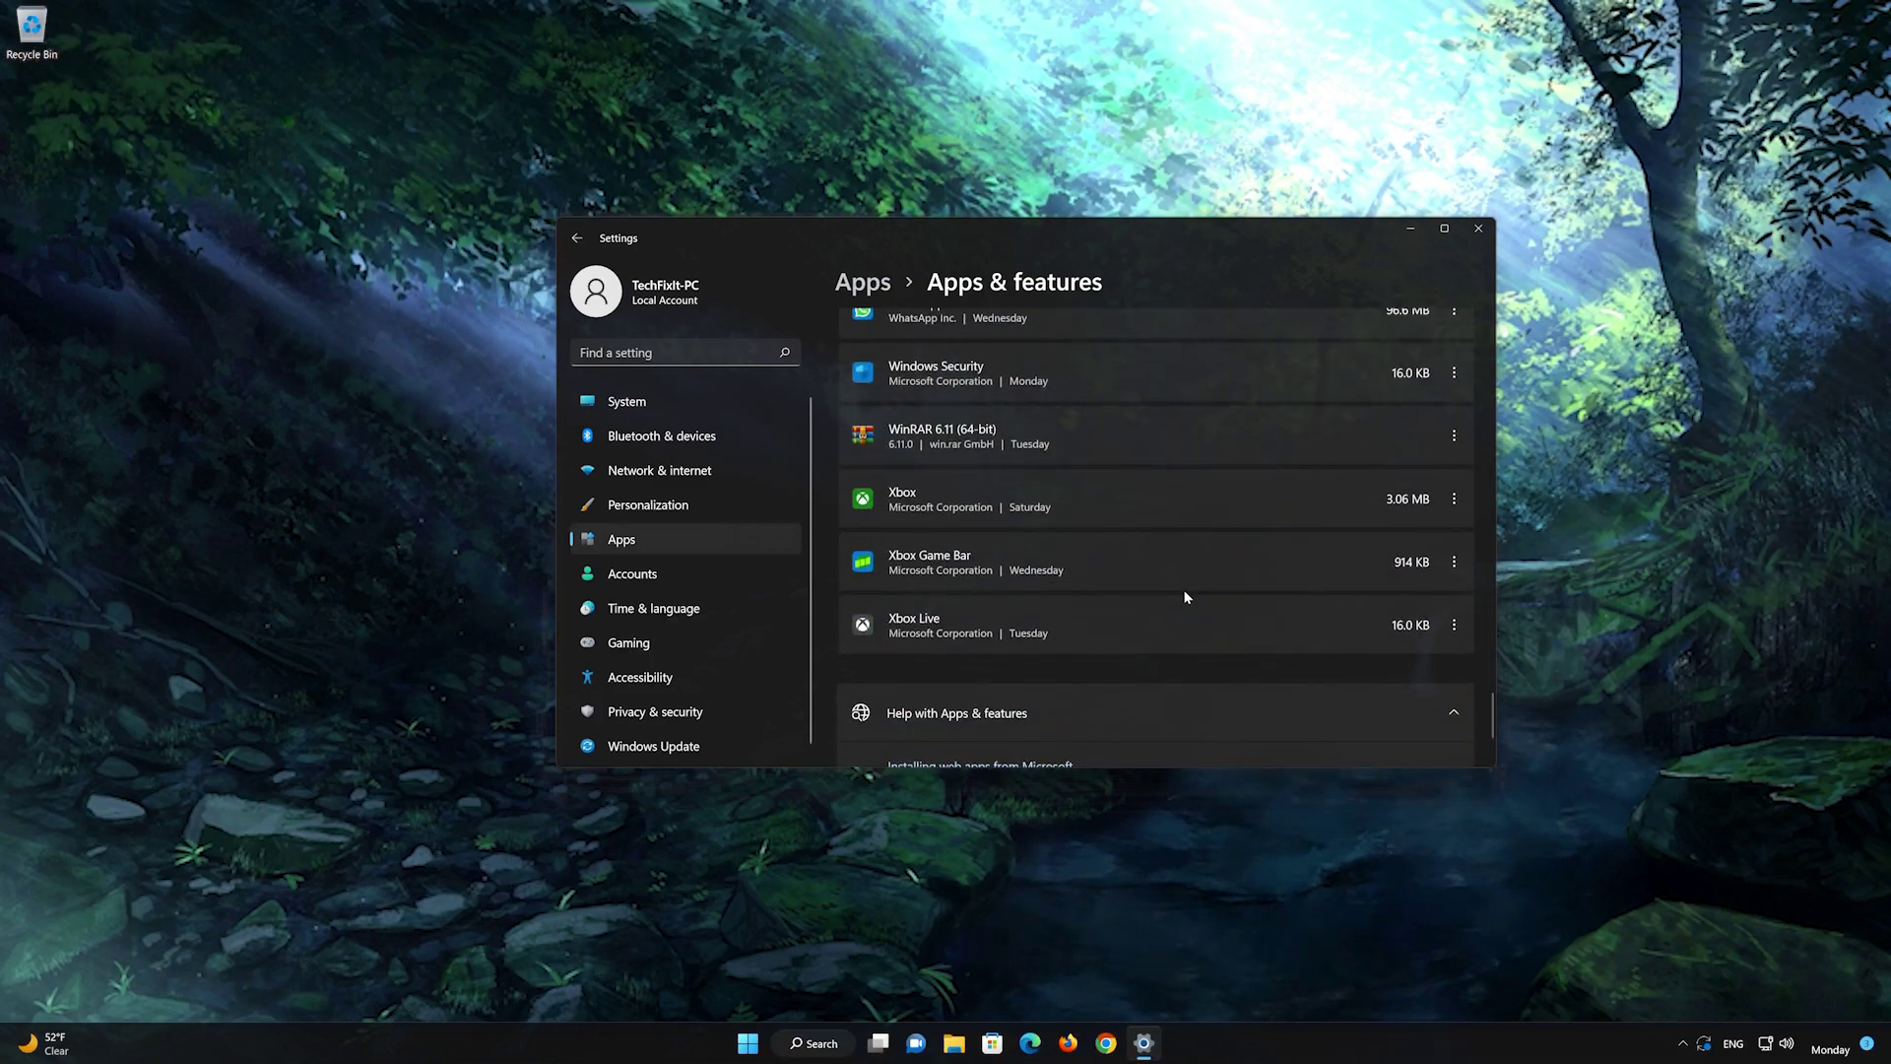
scroll(1184, 595, "up", 1)
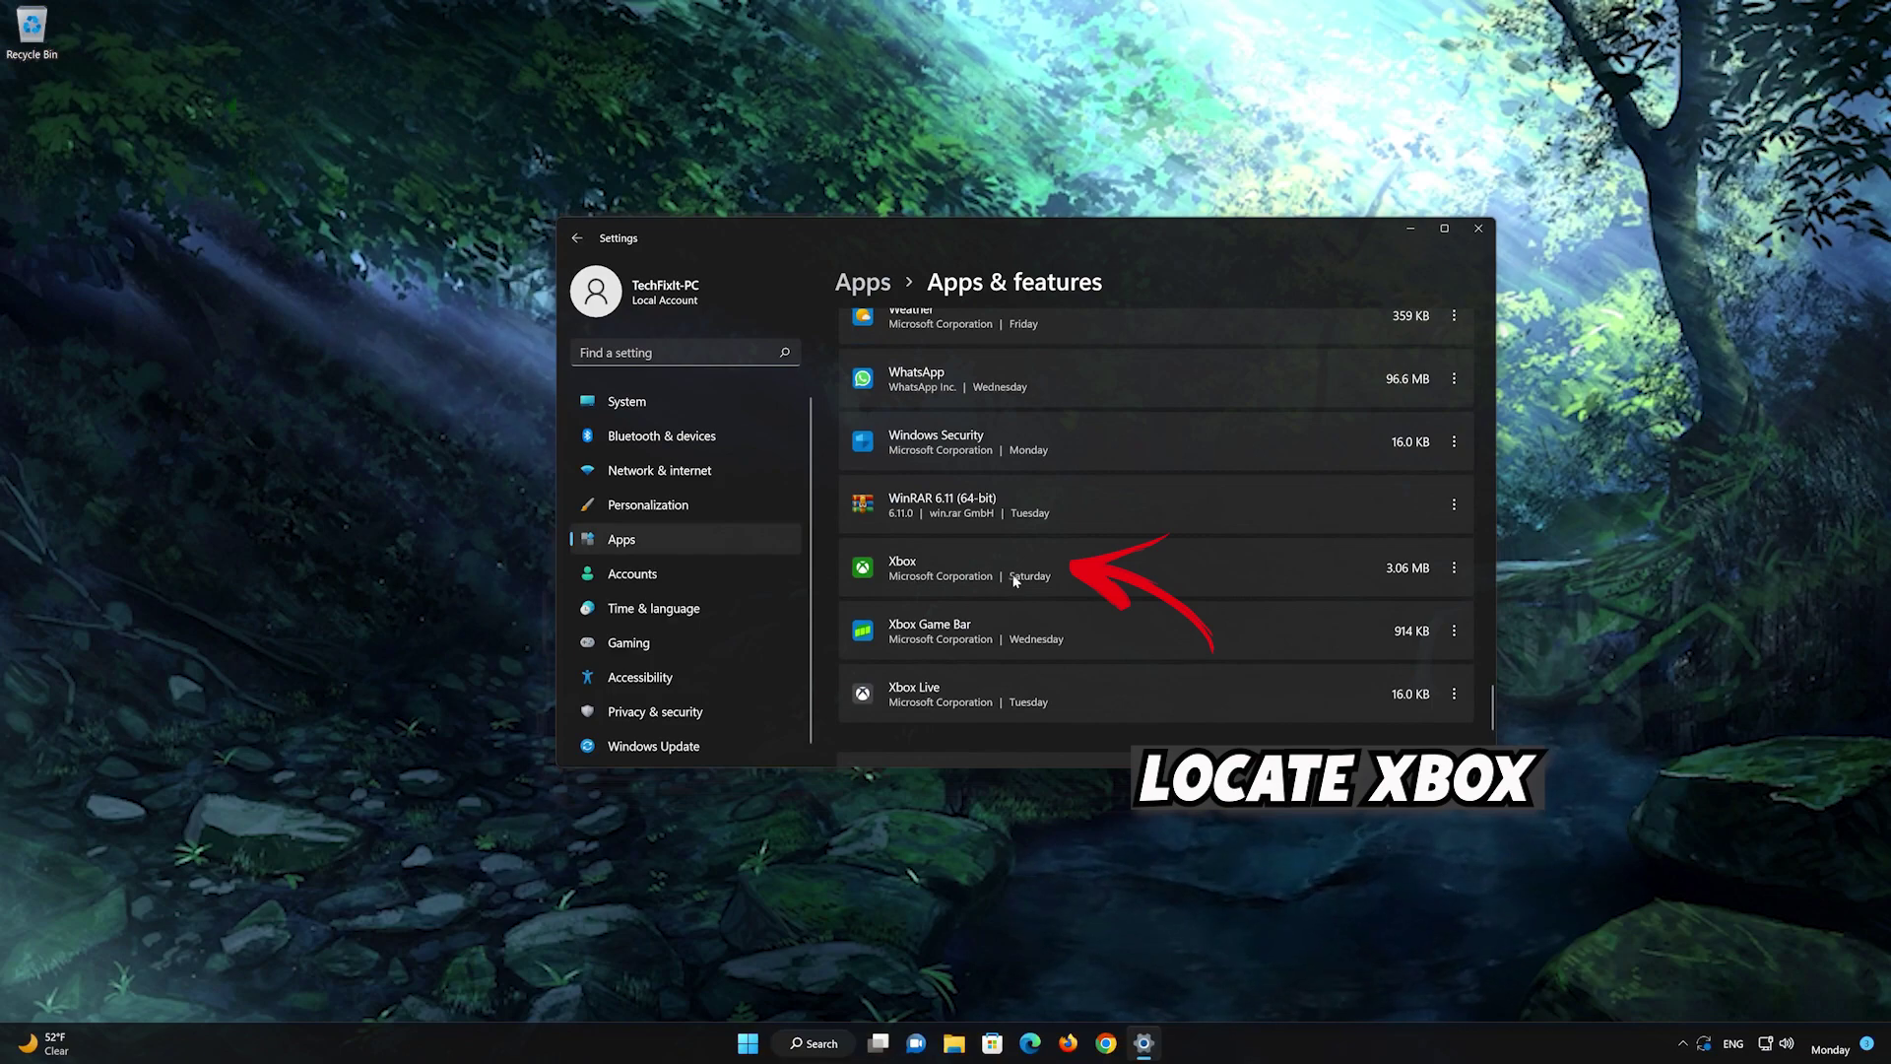
left_click(1452, 569)
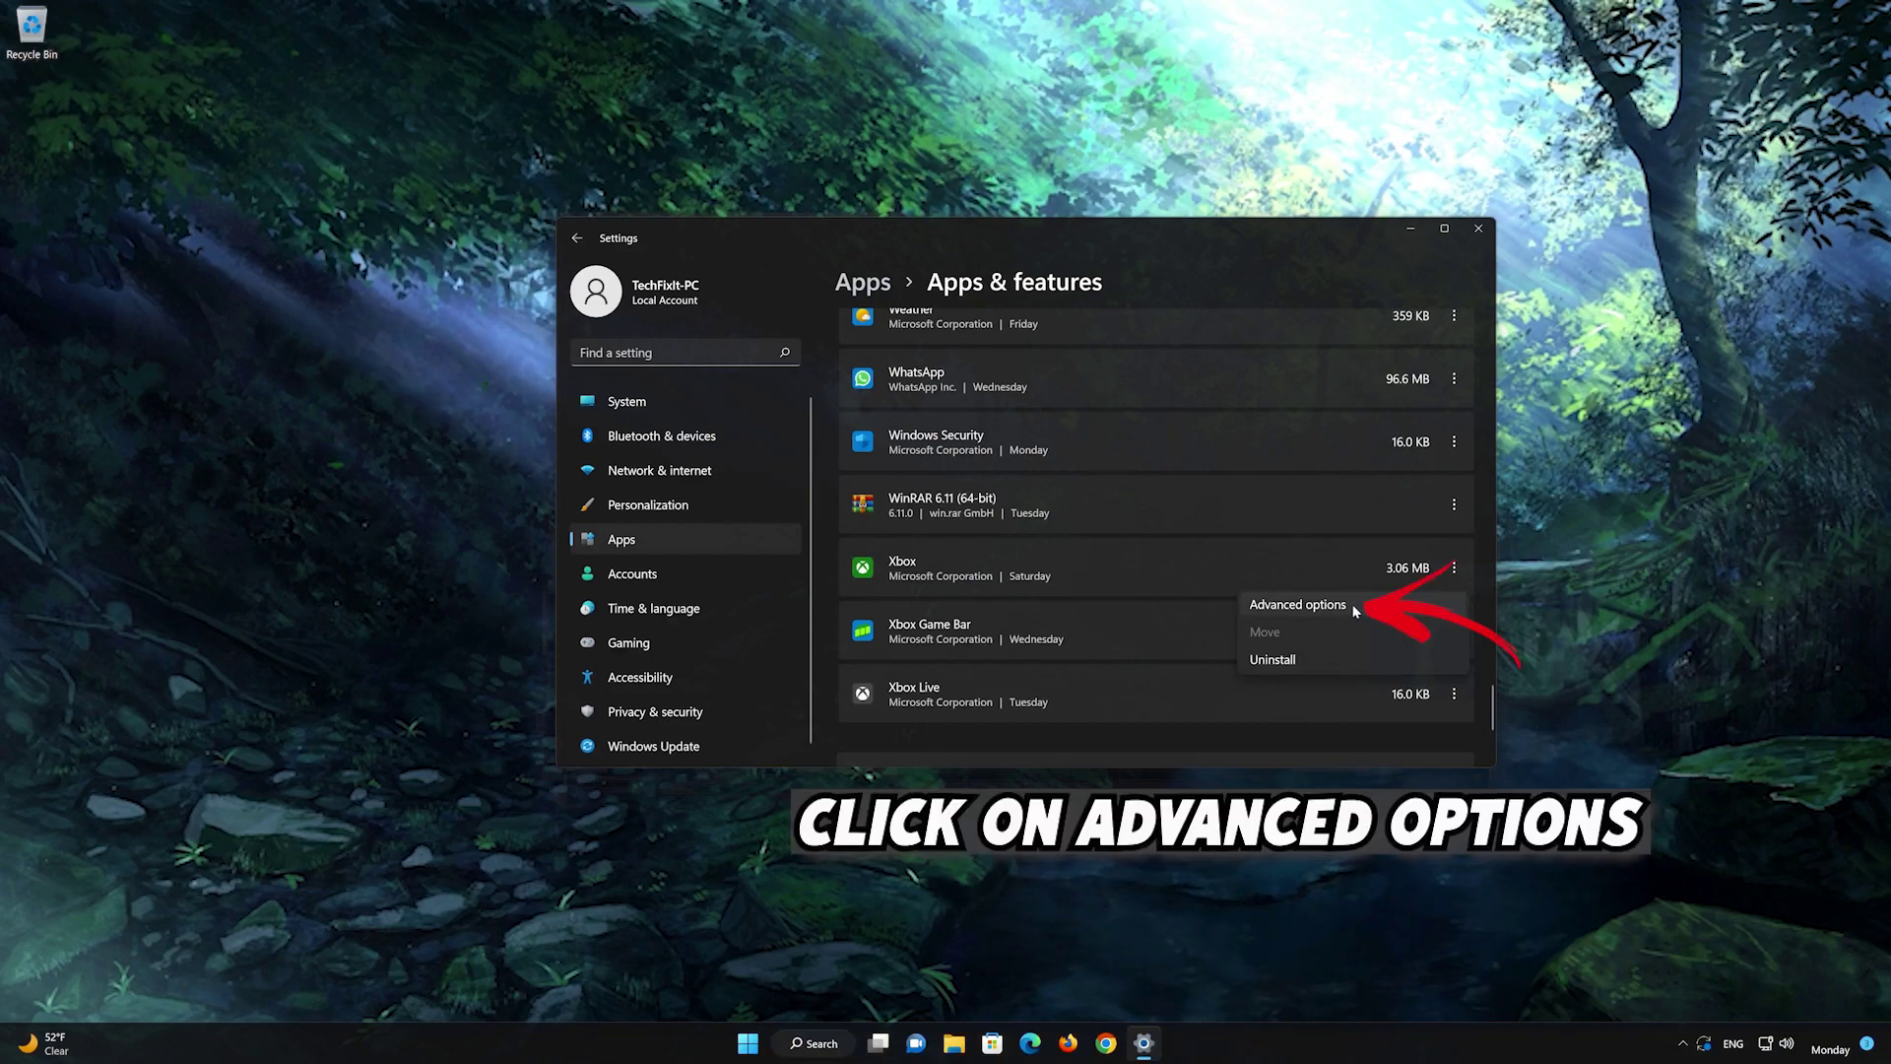
left_click(1302, 606)
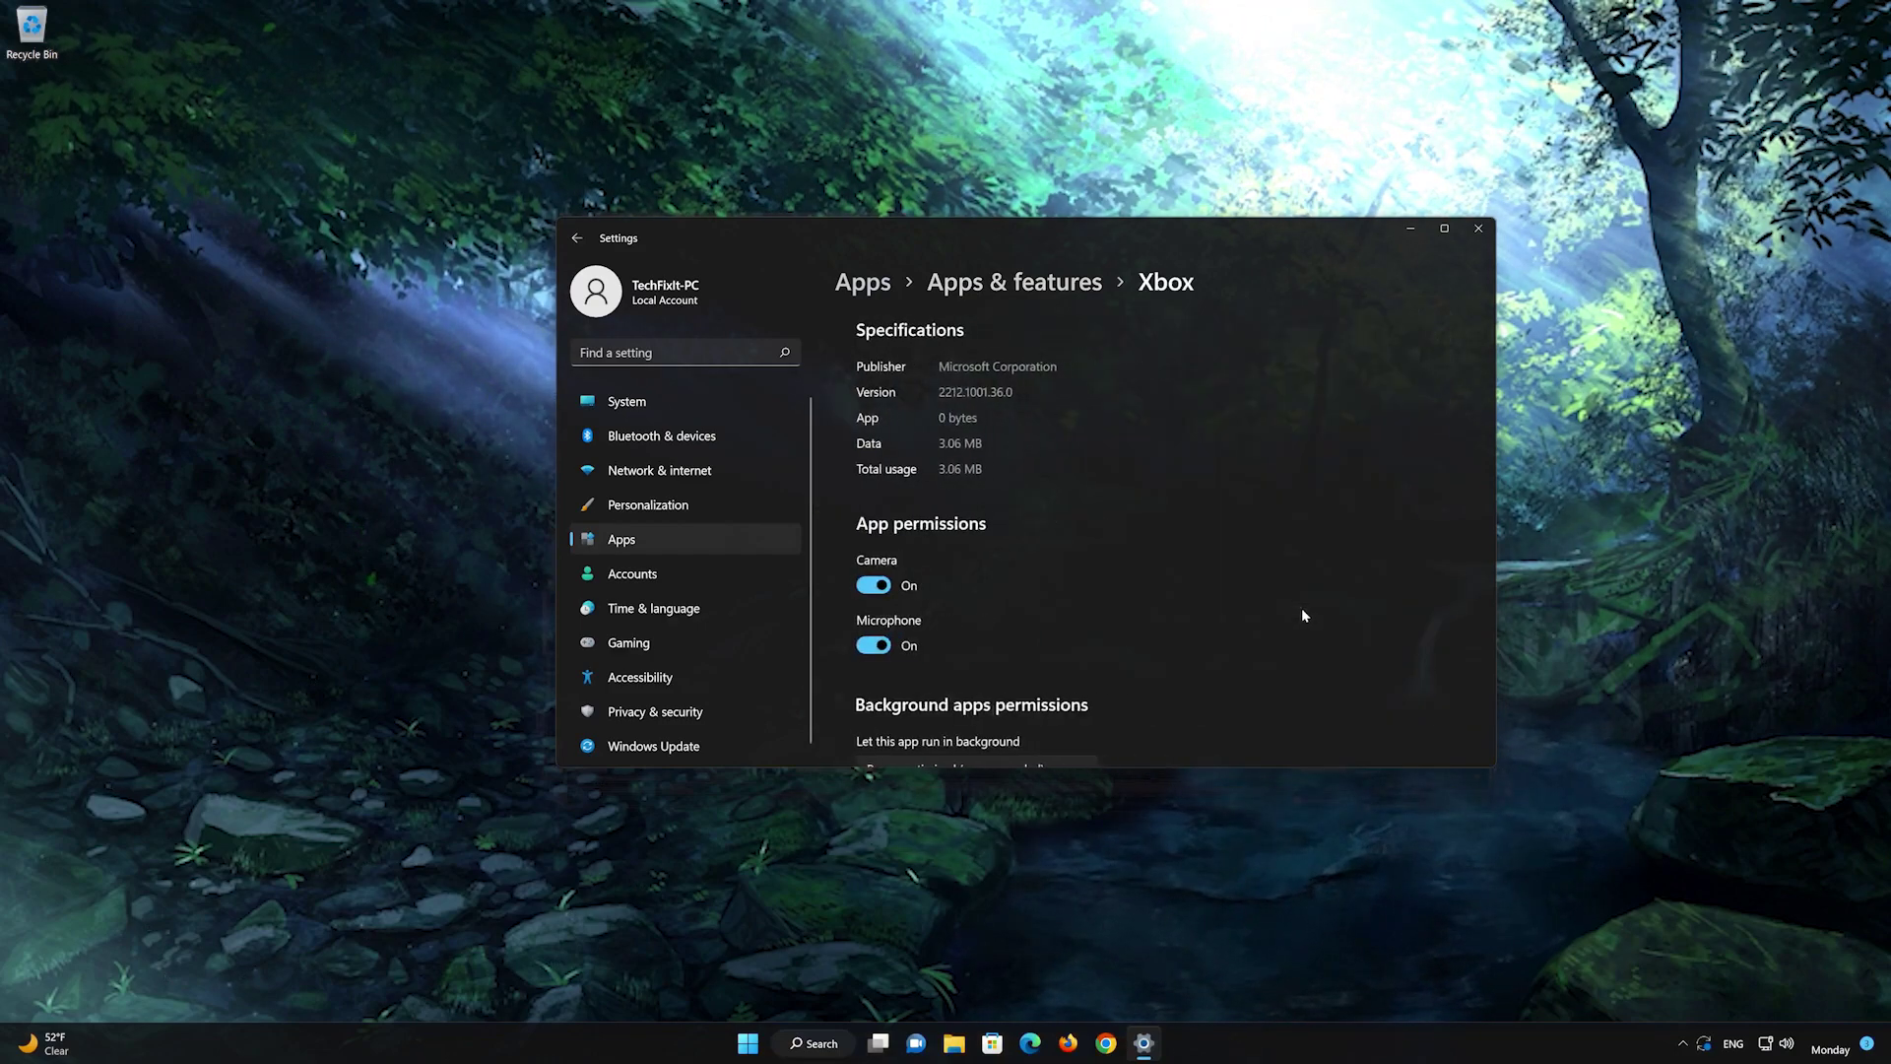
Repair the Xbox app, and reset it with its app data deleted.
scroll(1302, 617, "down", 5)
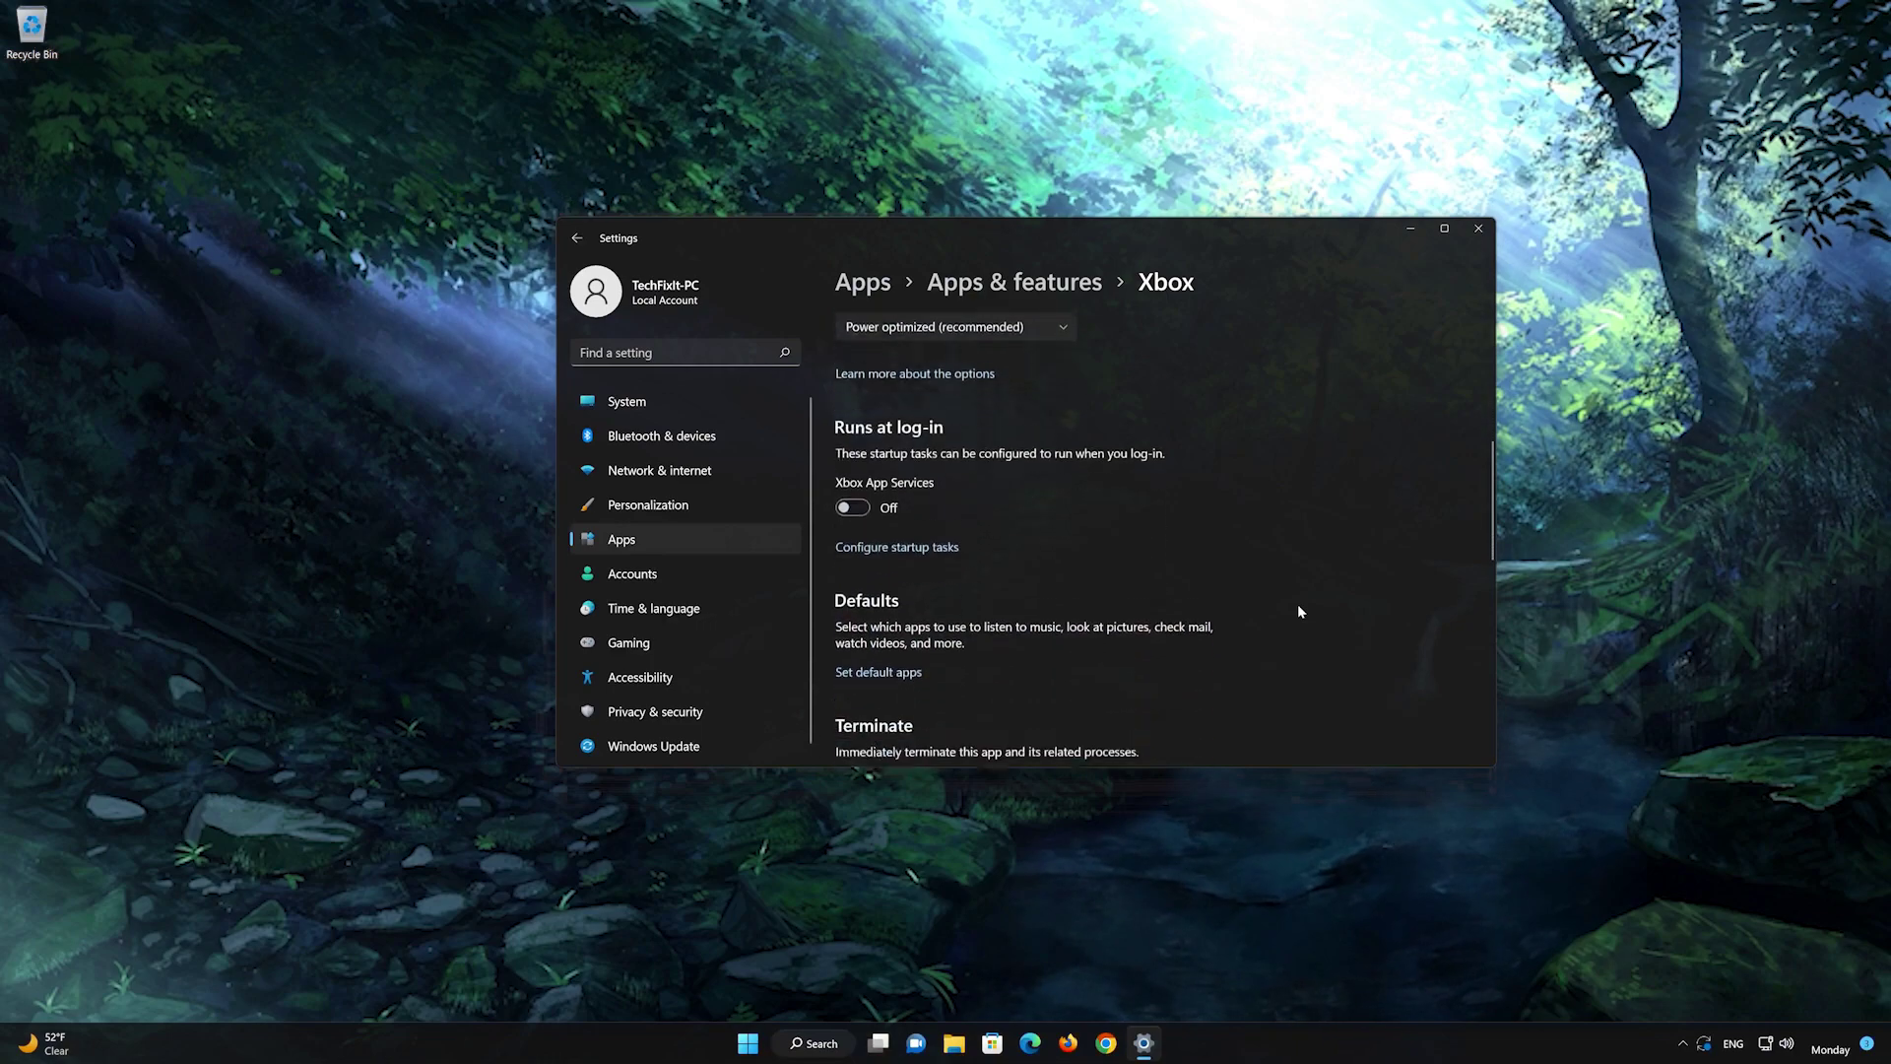
scroll(1298, 609, "down", 4)
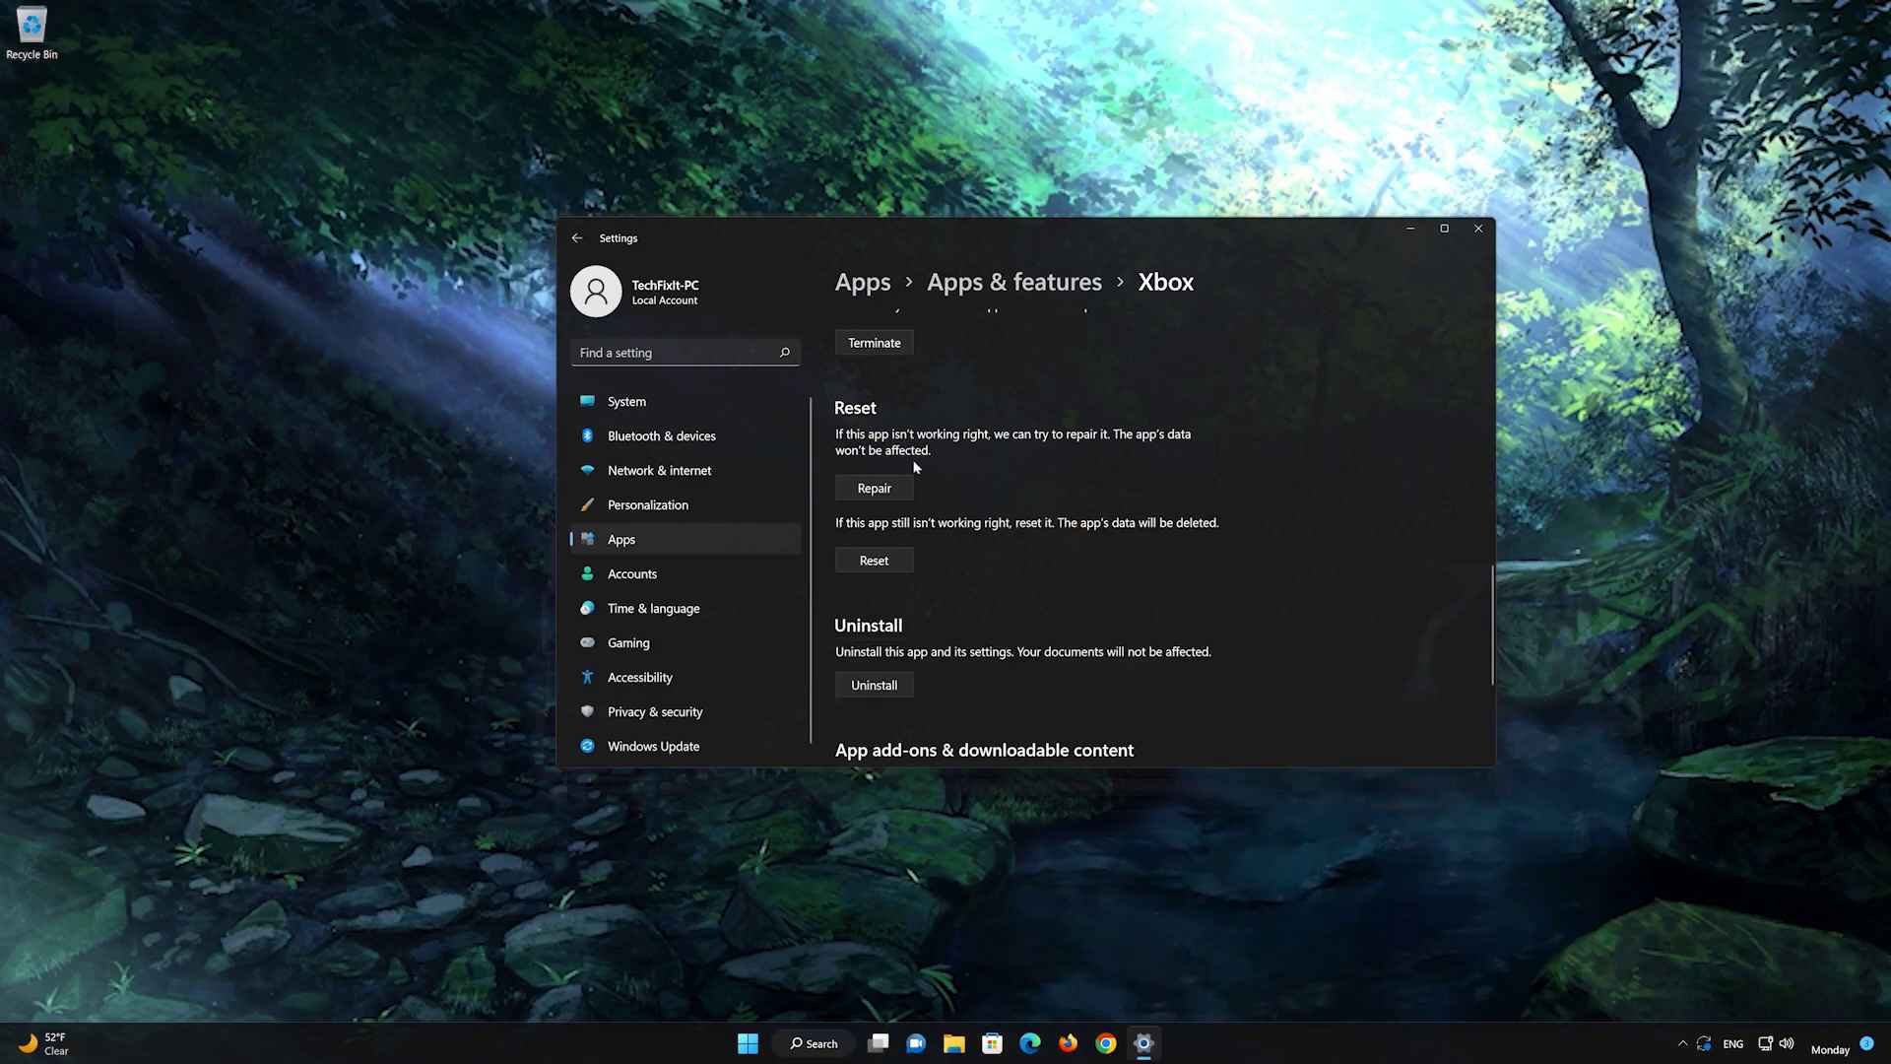
left_click(870, 493)
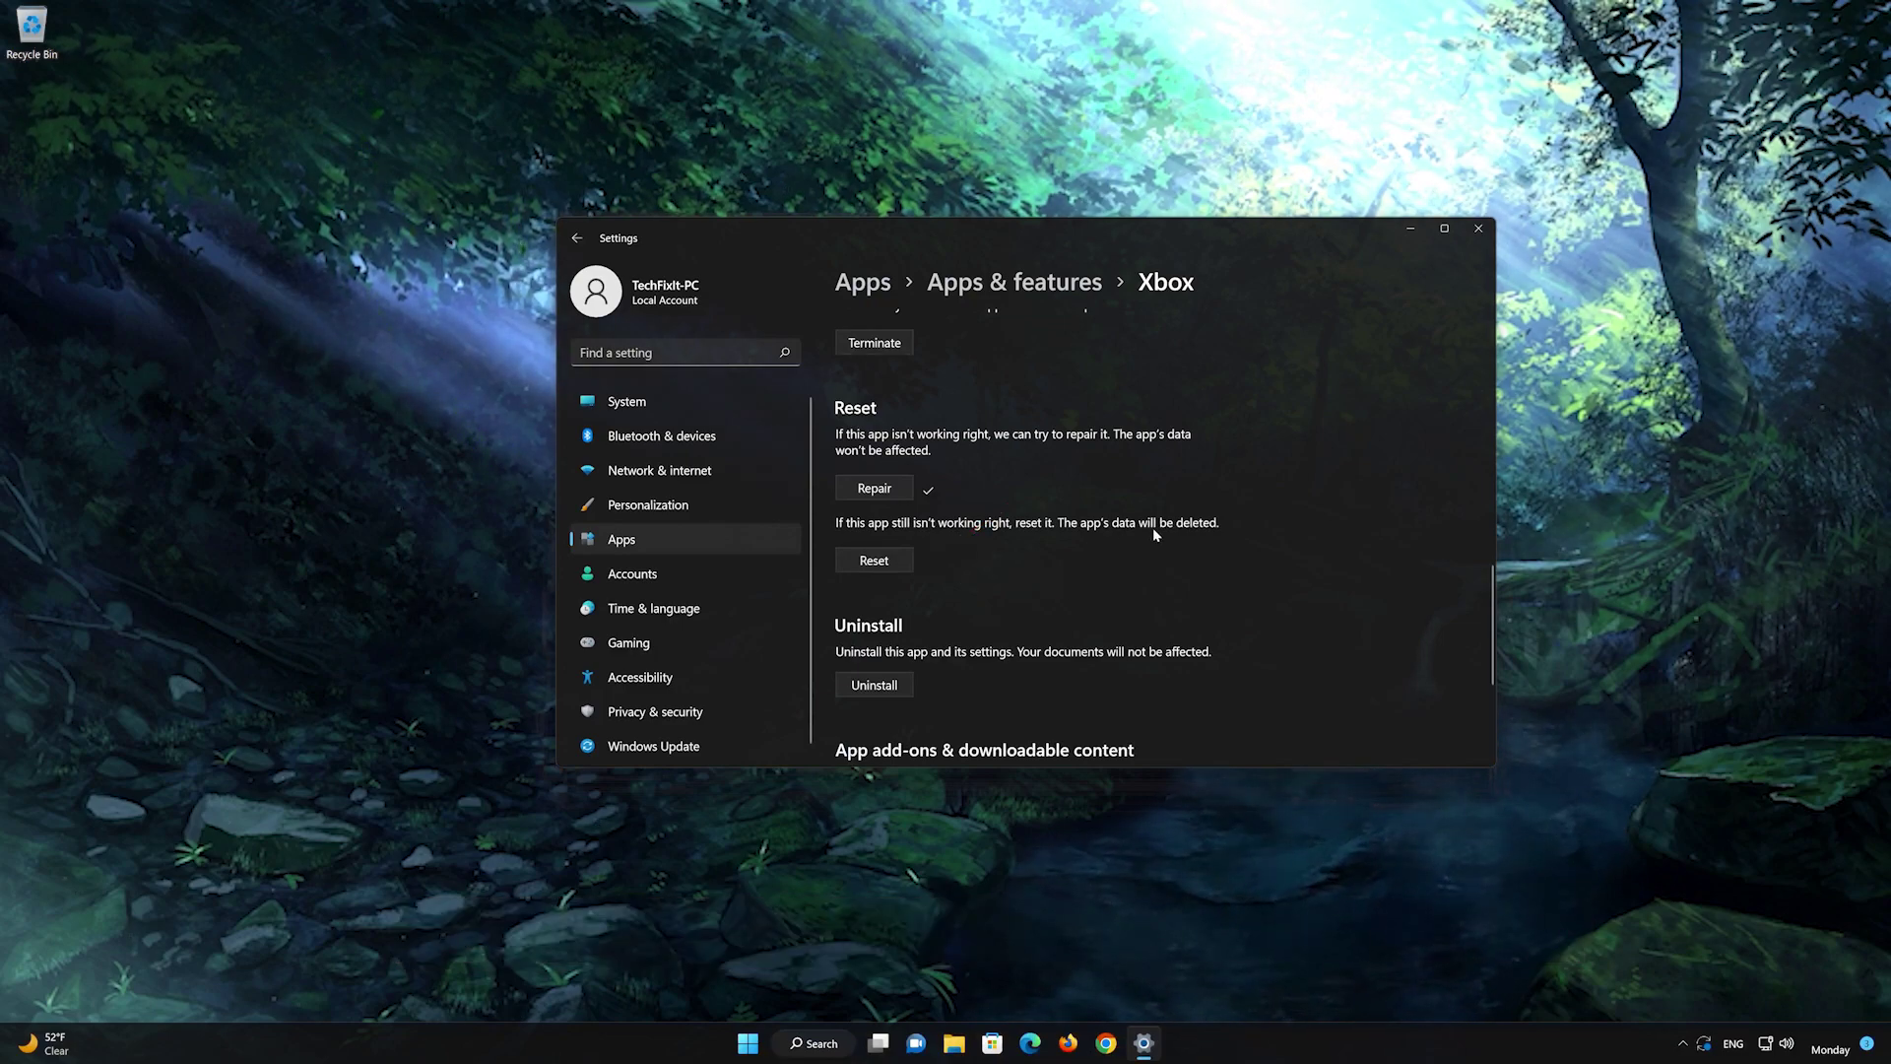
left_click(874, 560)
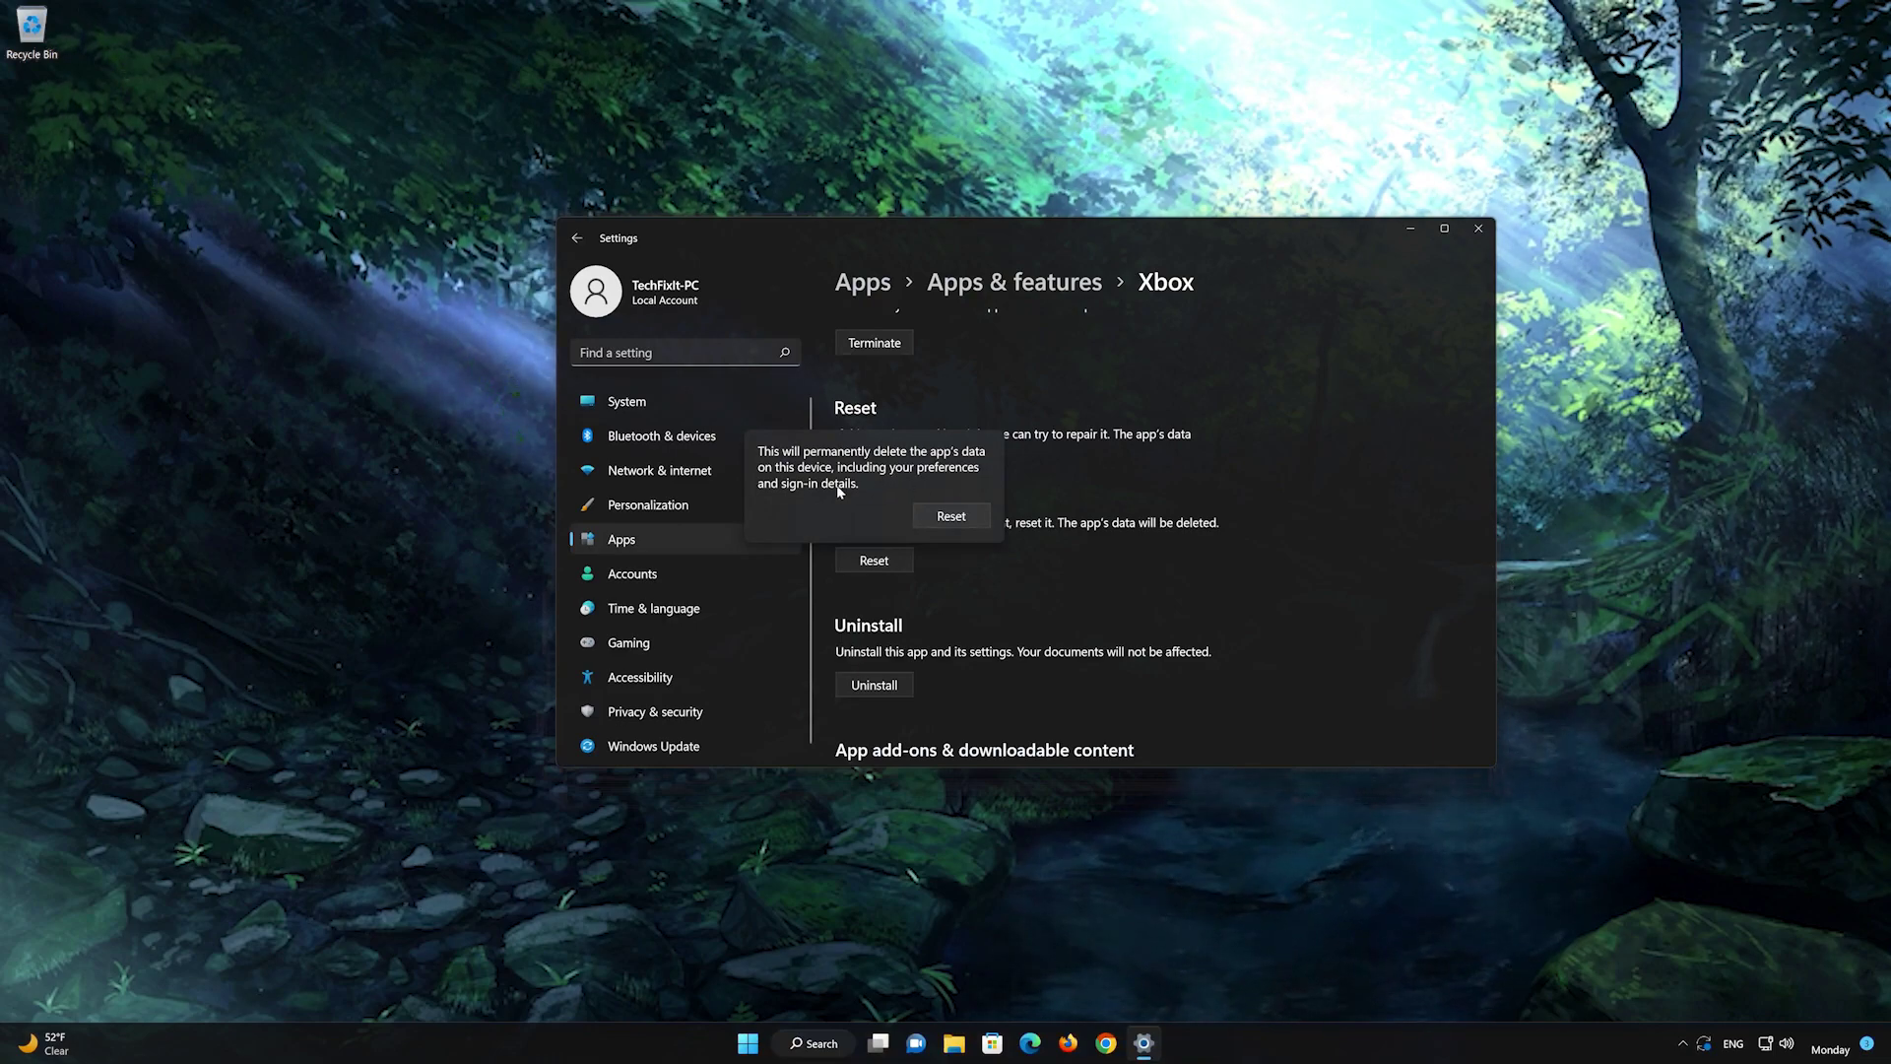
left_click(953, 516)
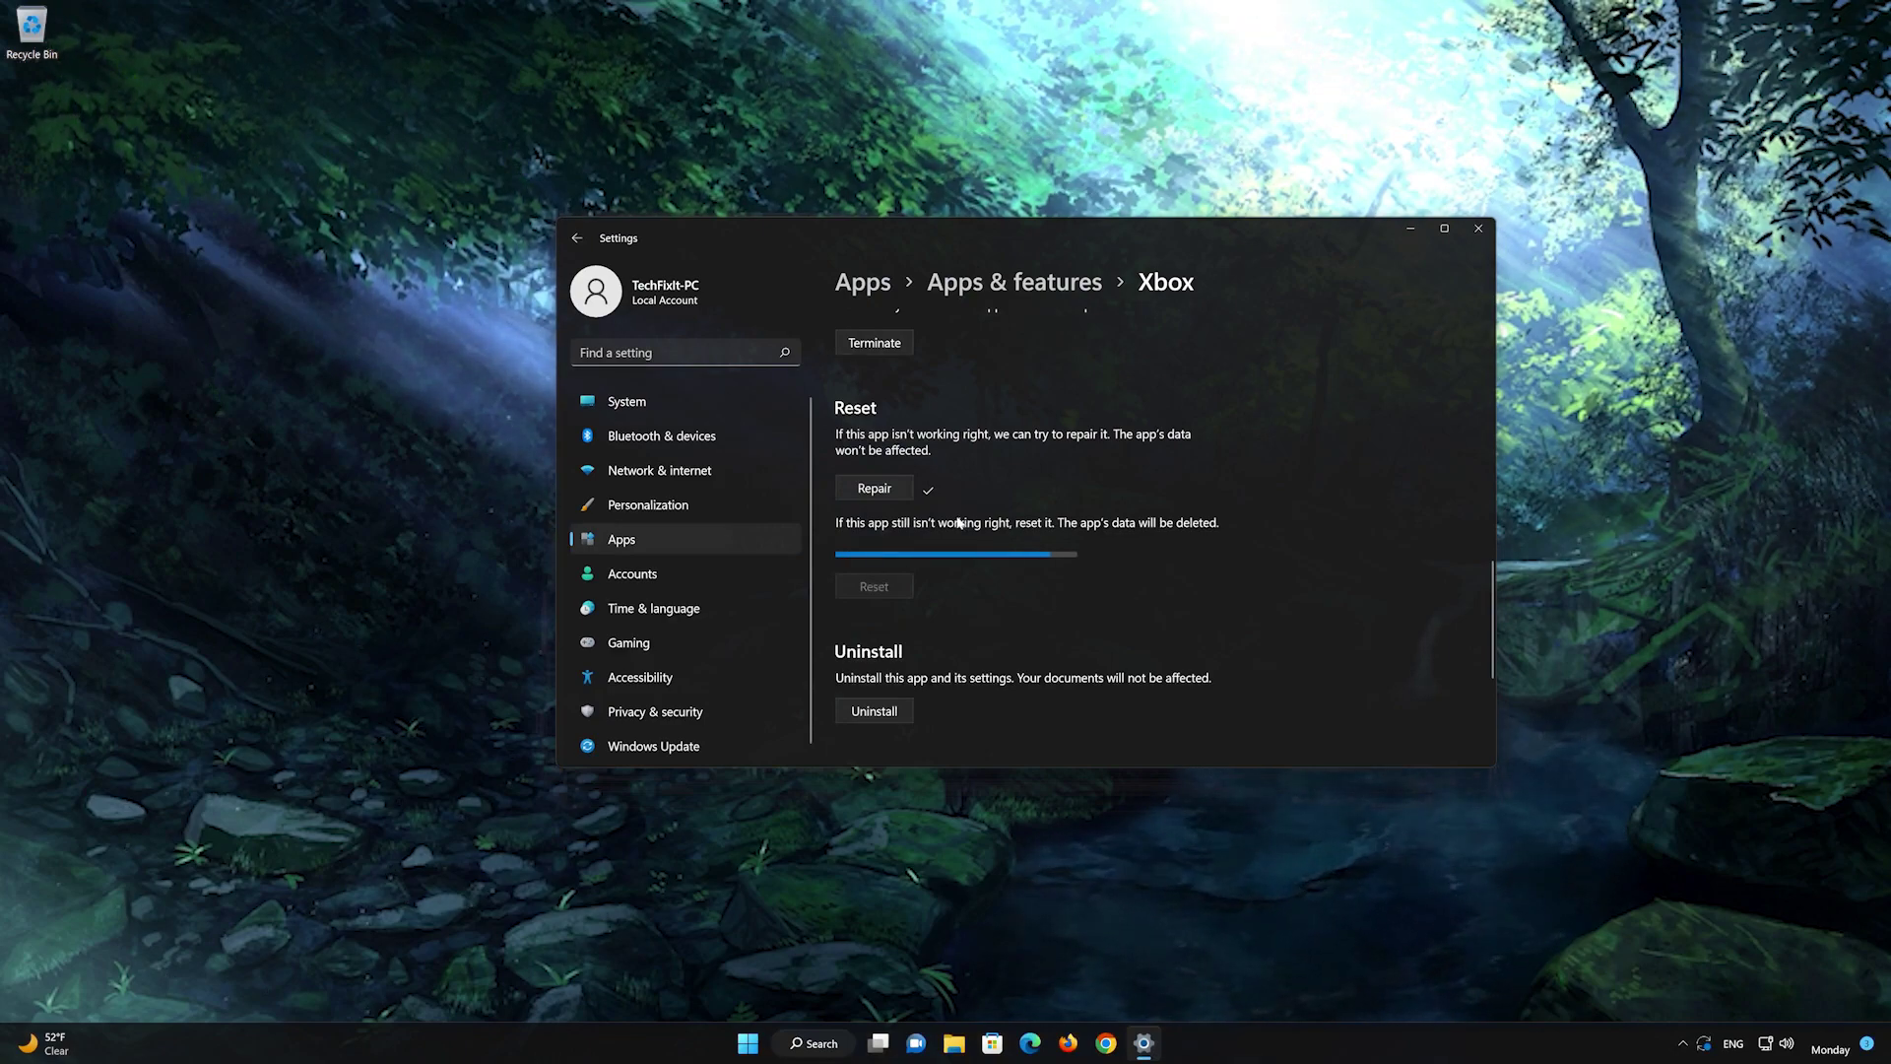
Uninstall the Xbox app and close Settings.
scroll(952, 529, "down", 2)
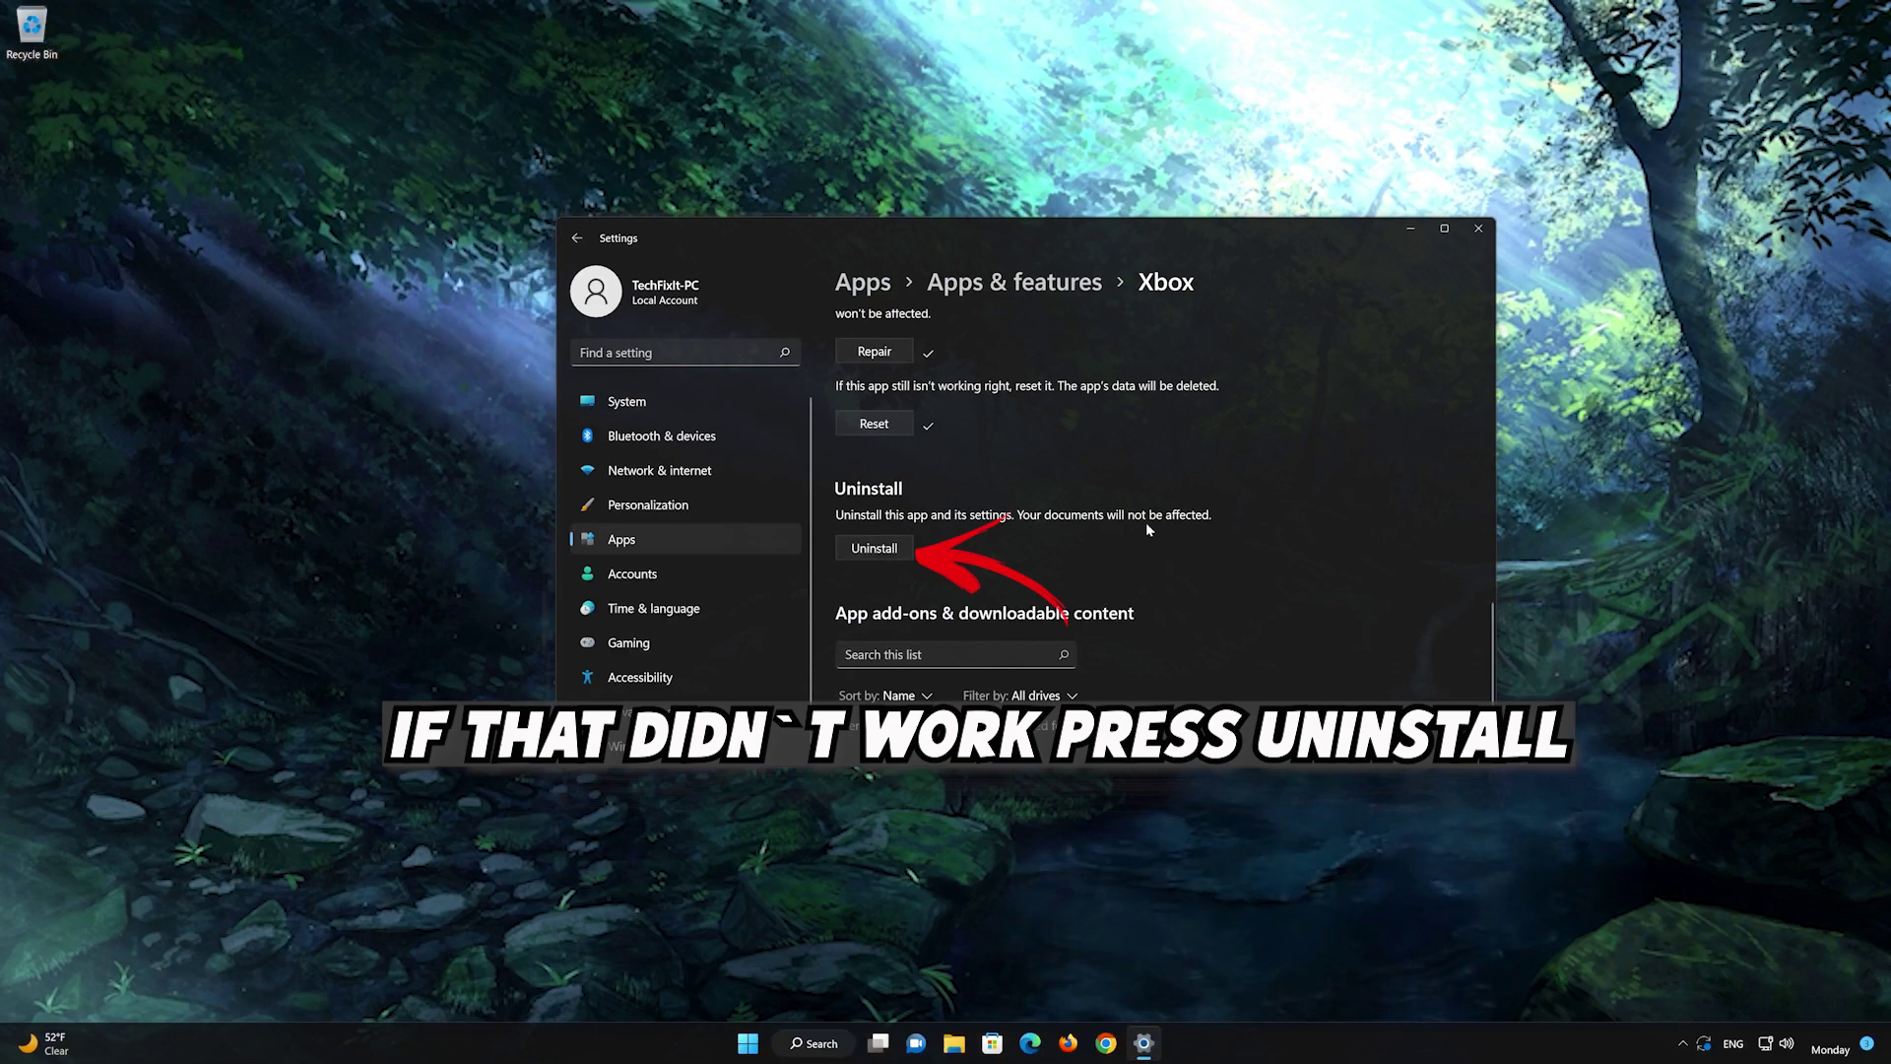
left_click(876, 551)
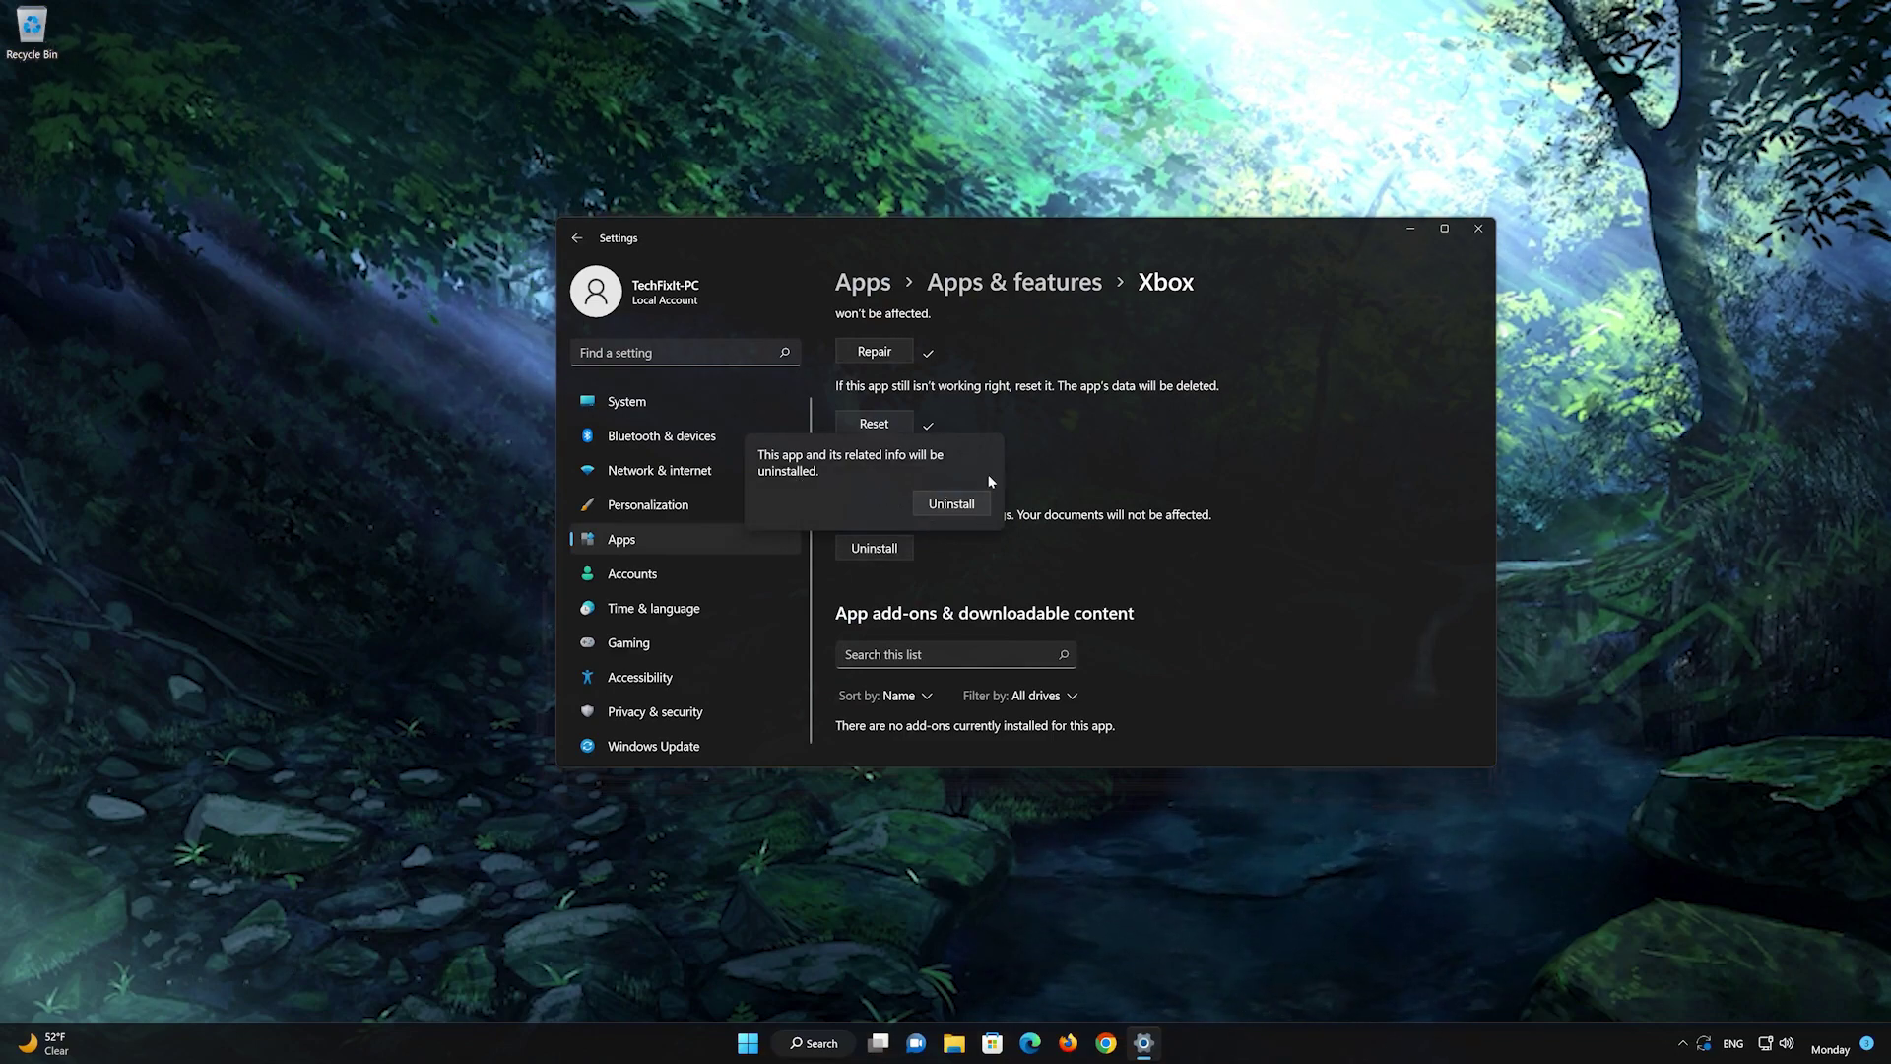
left_click(952, 504)
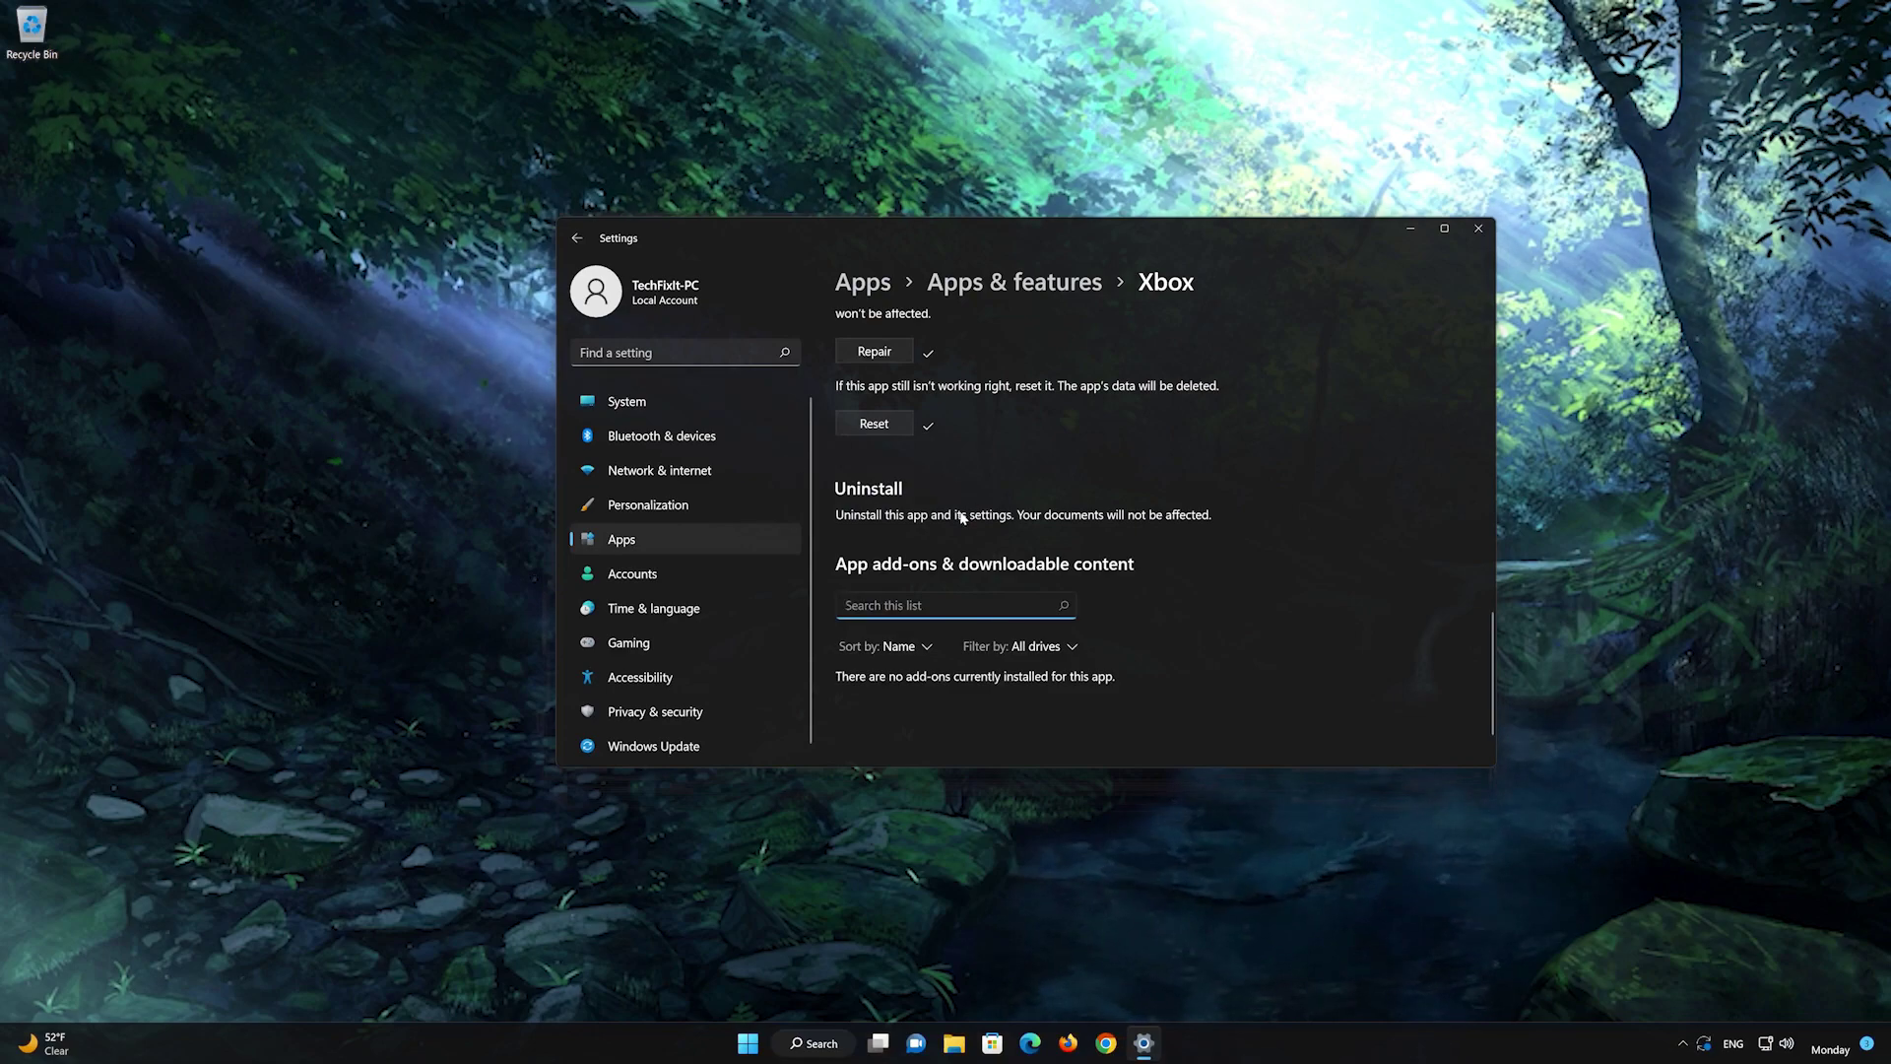
left_click(1478, 227)
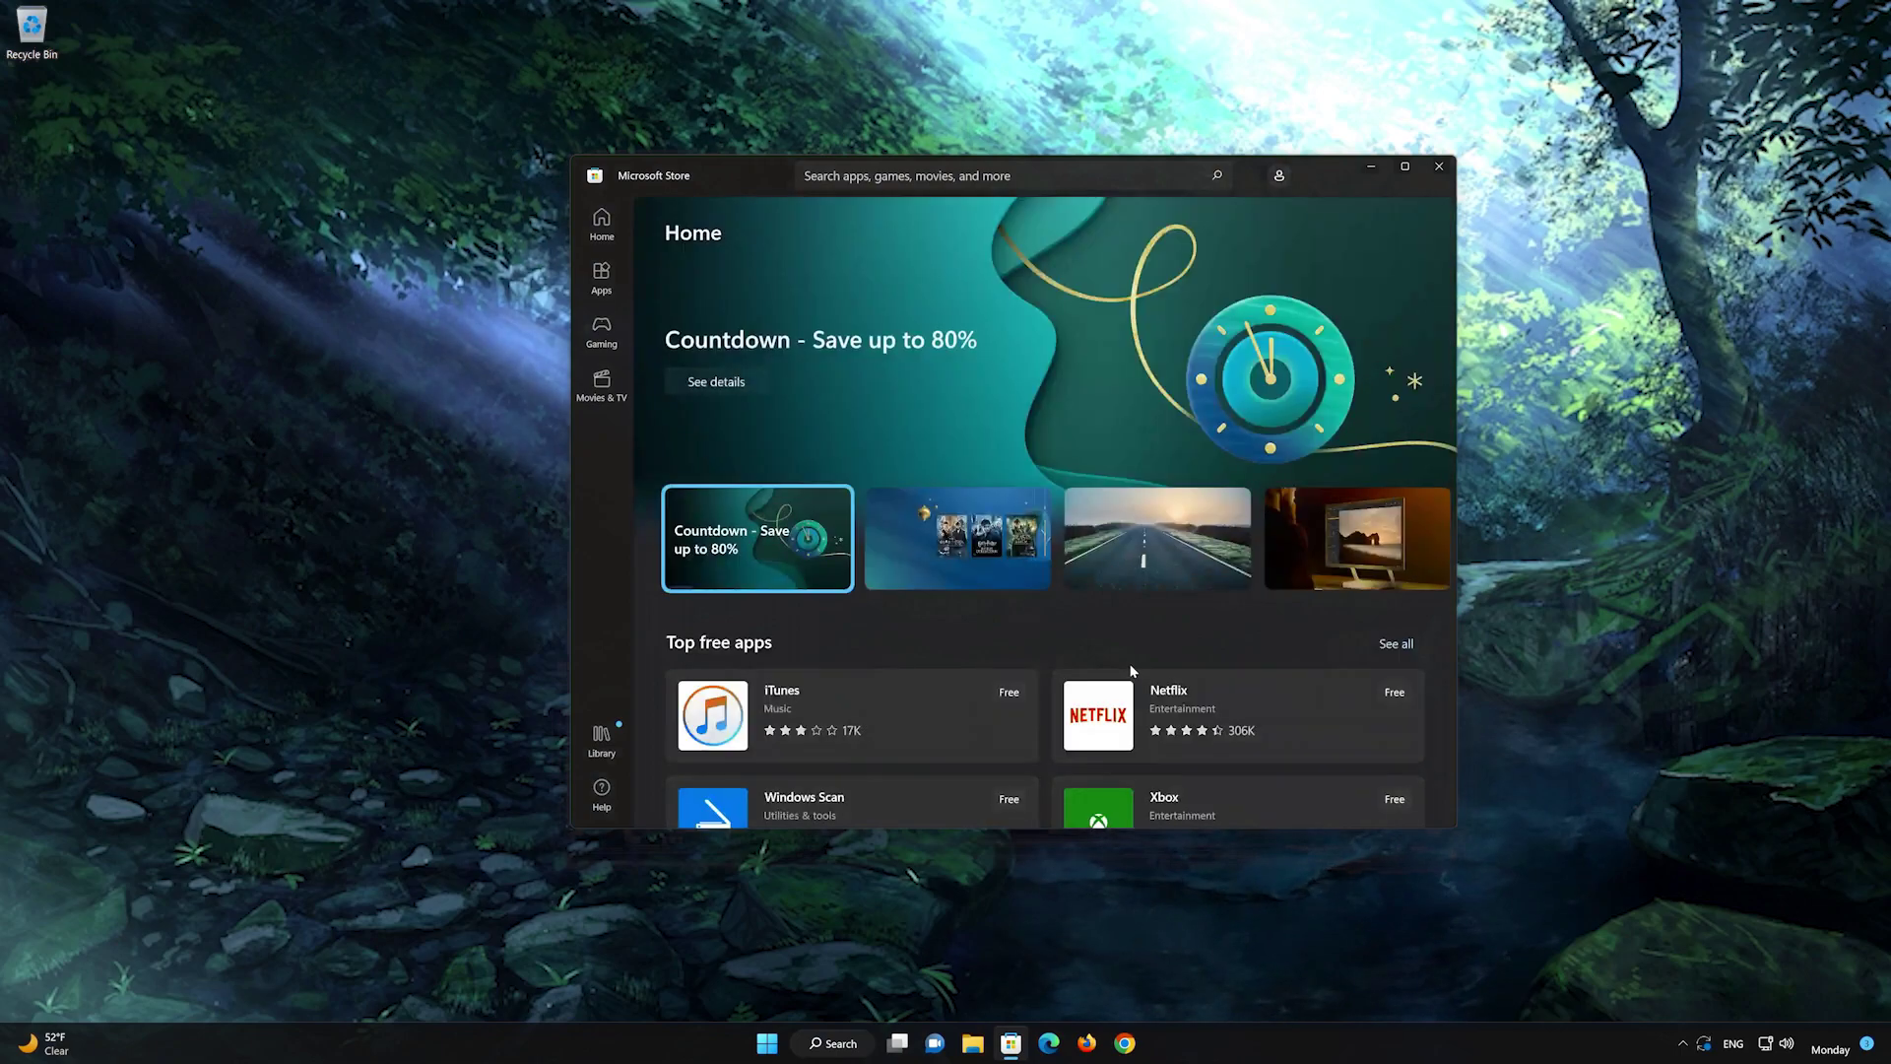
Search Microsoft Store for "xbox" and install the Xbox app.
left_click(995, 175)
type("xbox")
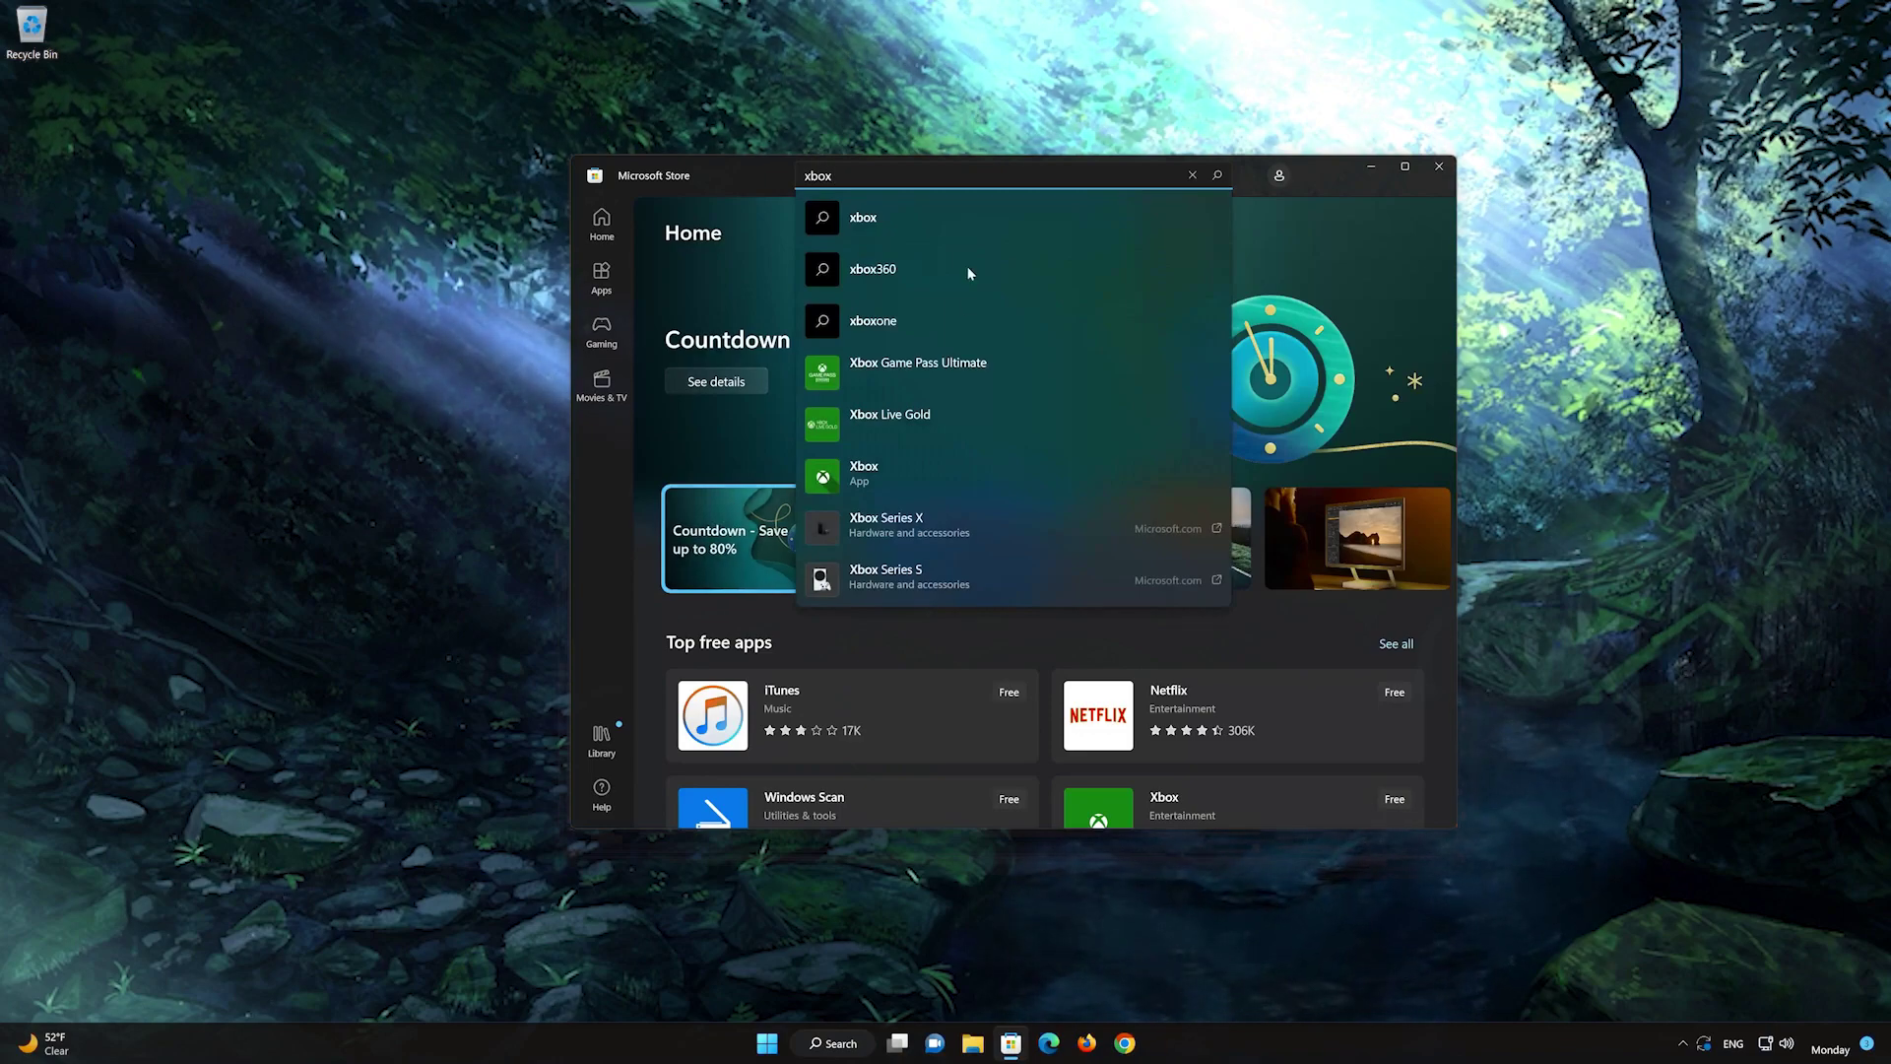
left_click(893, 475)
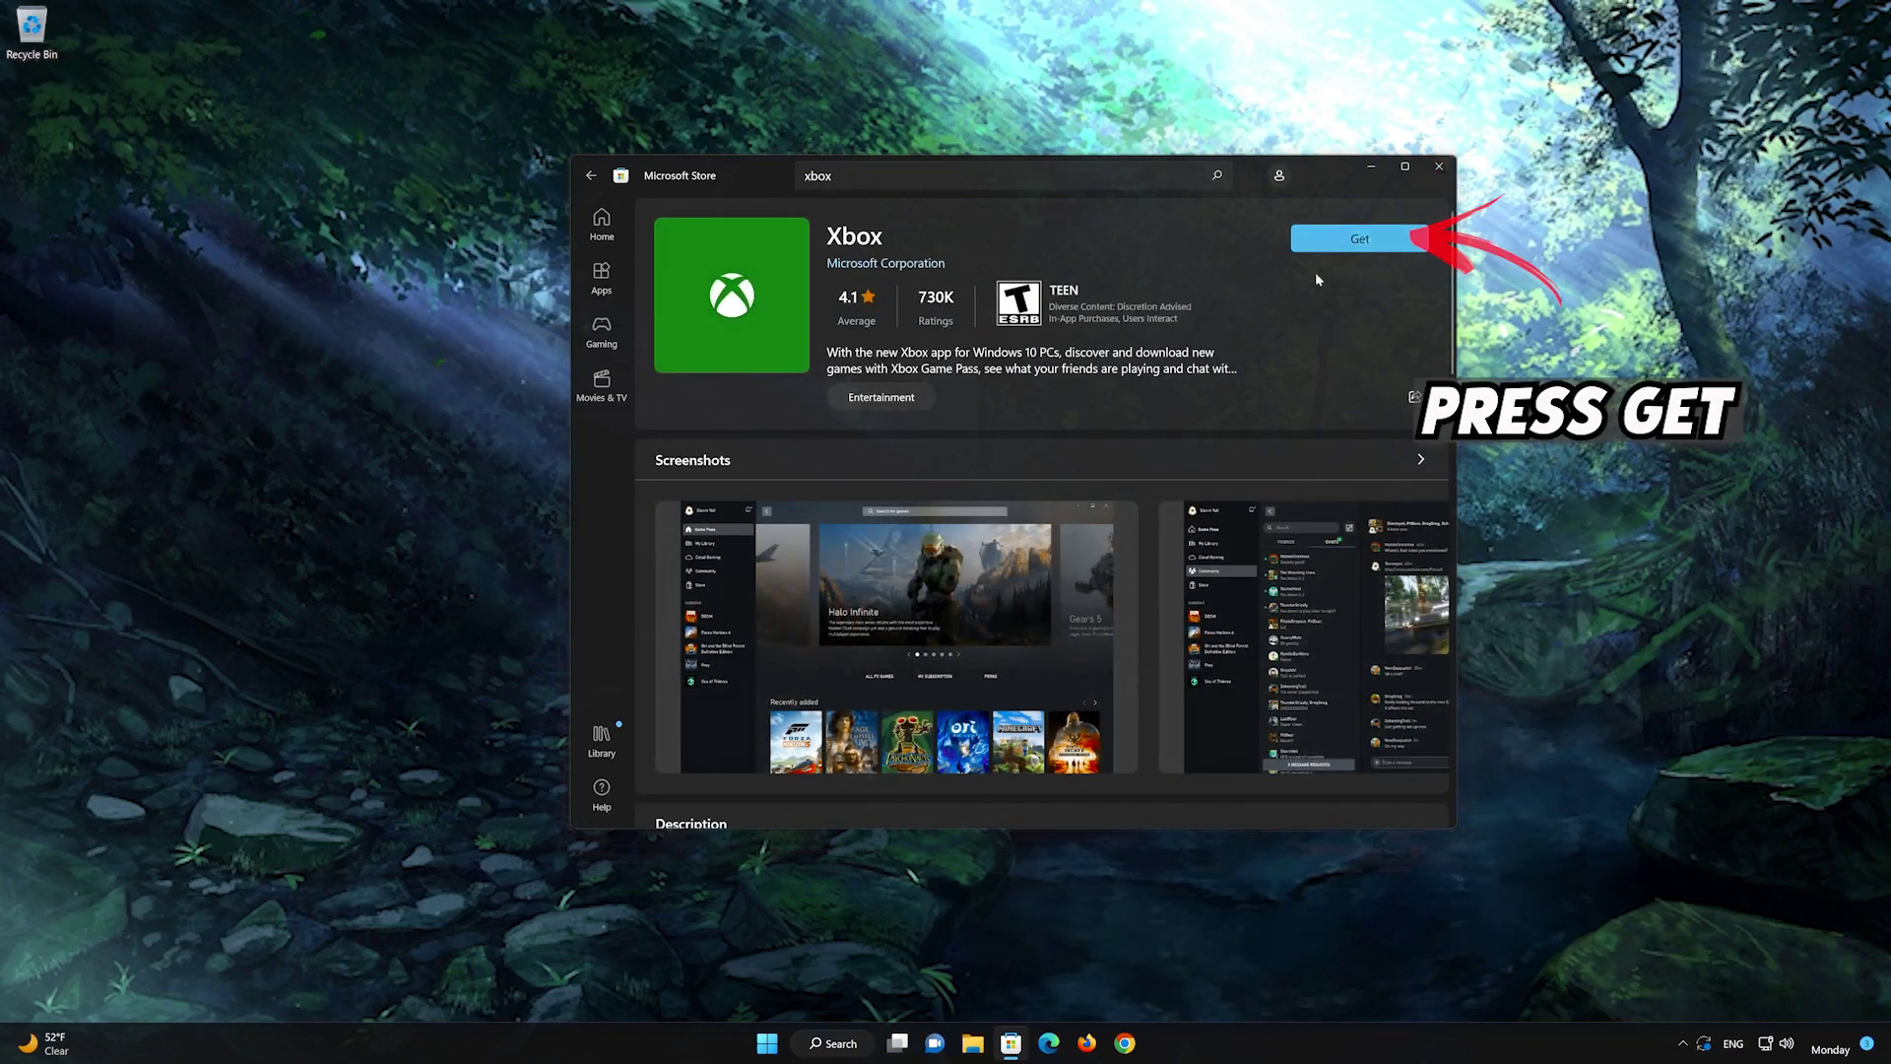
left_click(1348, 252)
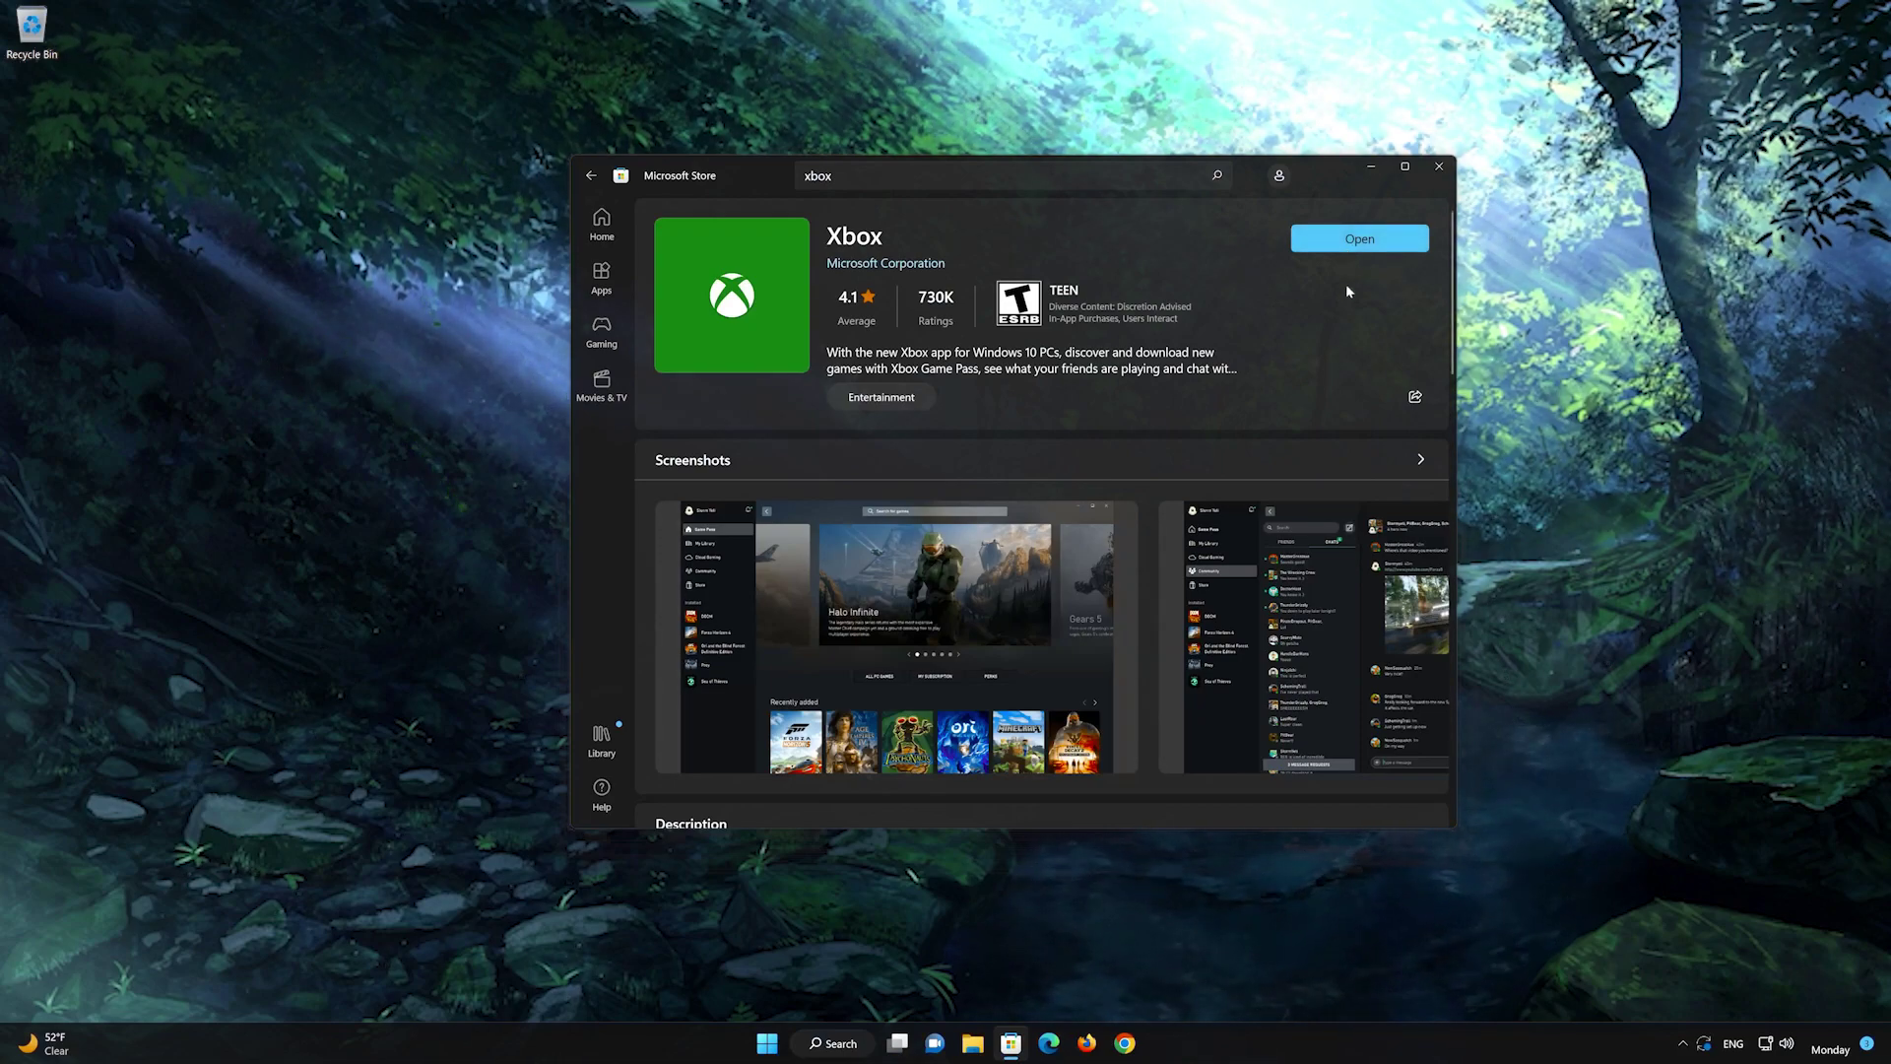
Launch the Xbox app and browse the Game Pass catalog without signing in, closing the app and Microsoft Store when done.
left_click(1386, 237)
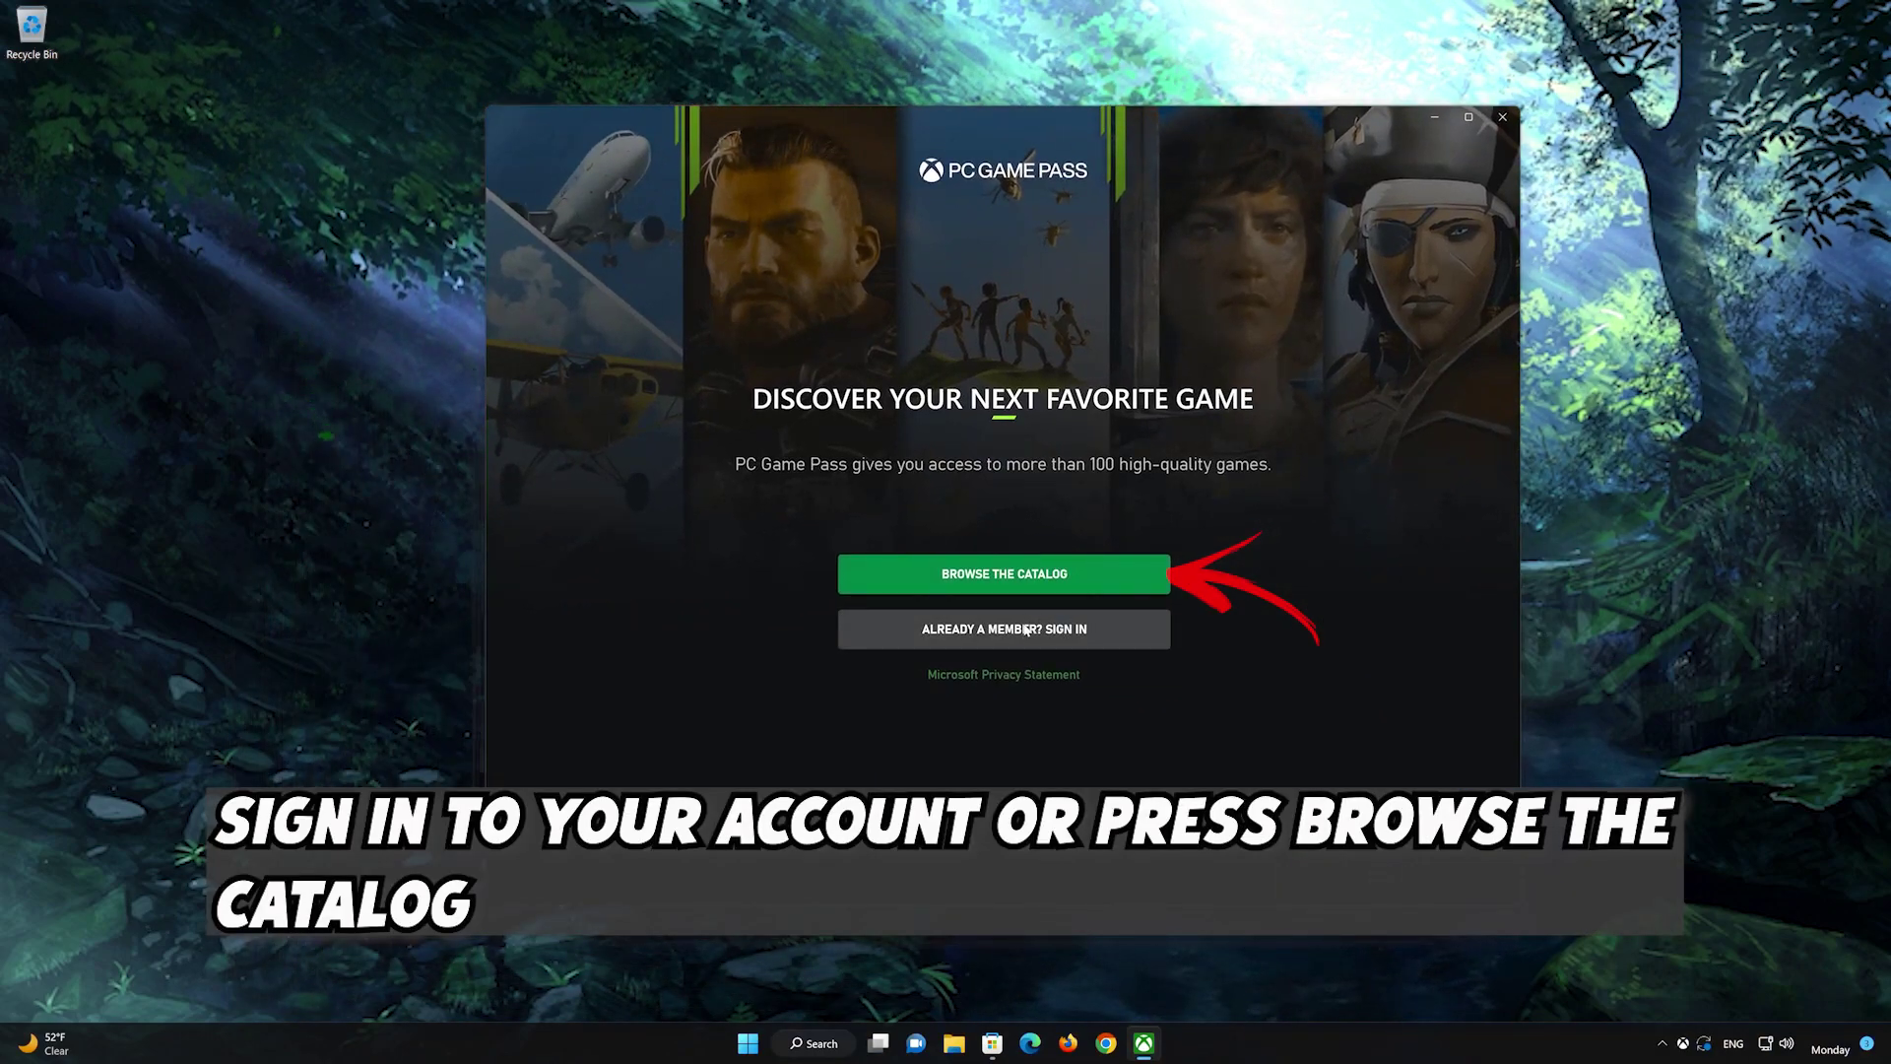
left_click(1048, 577)
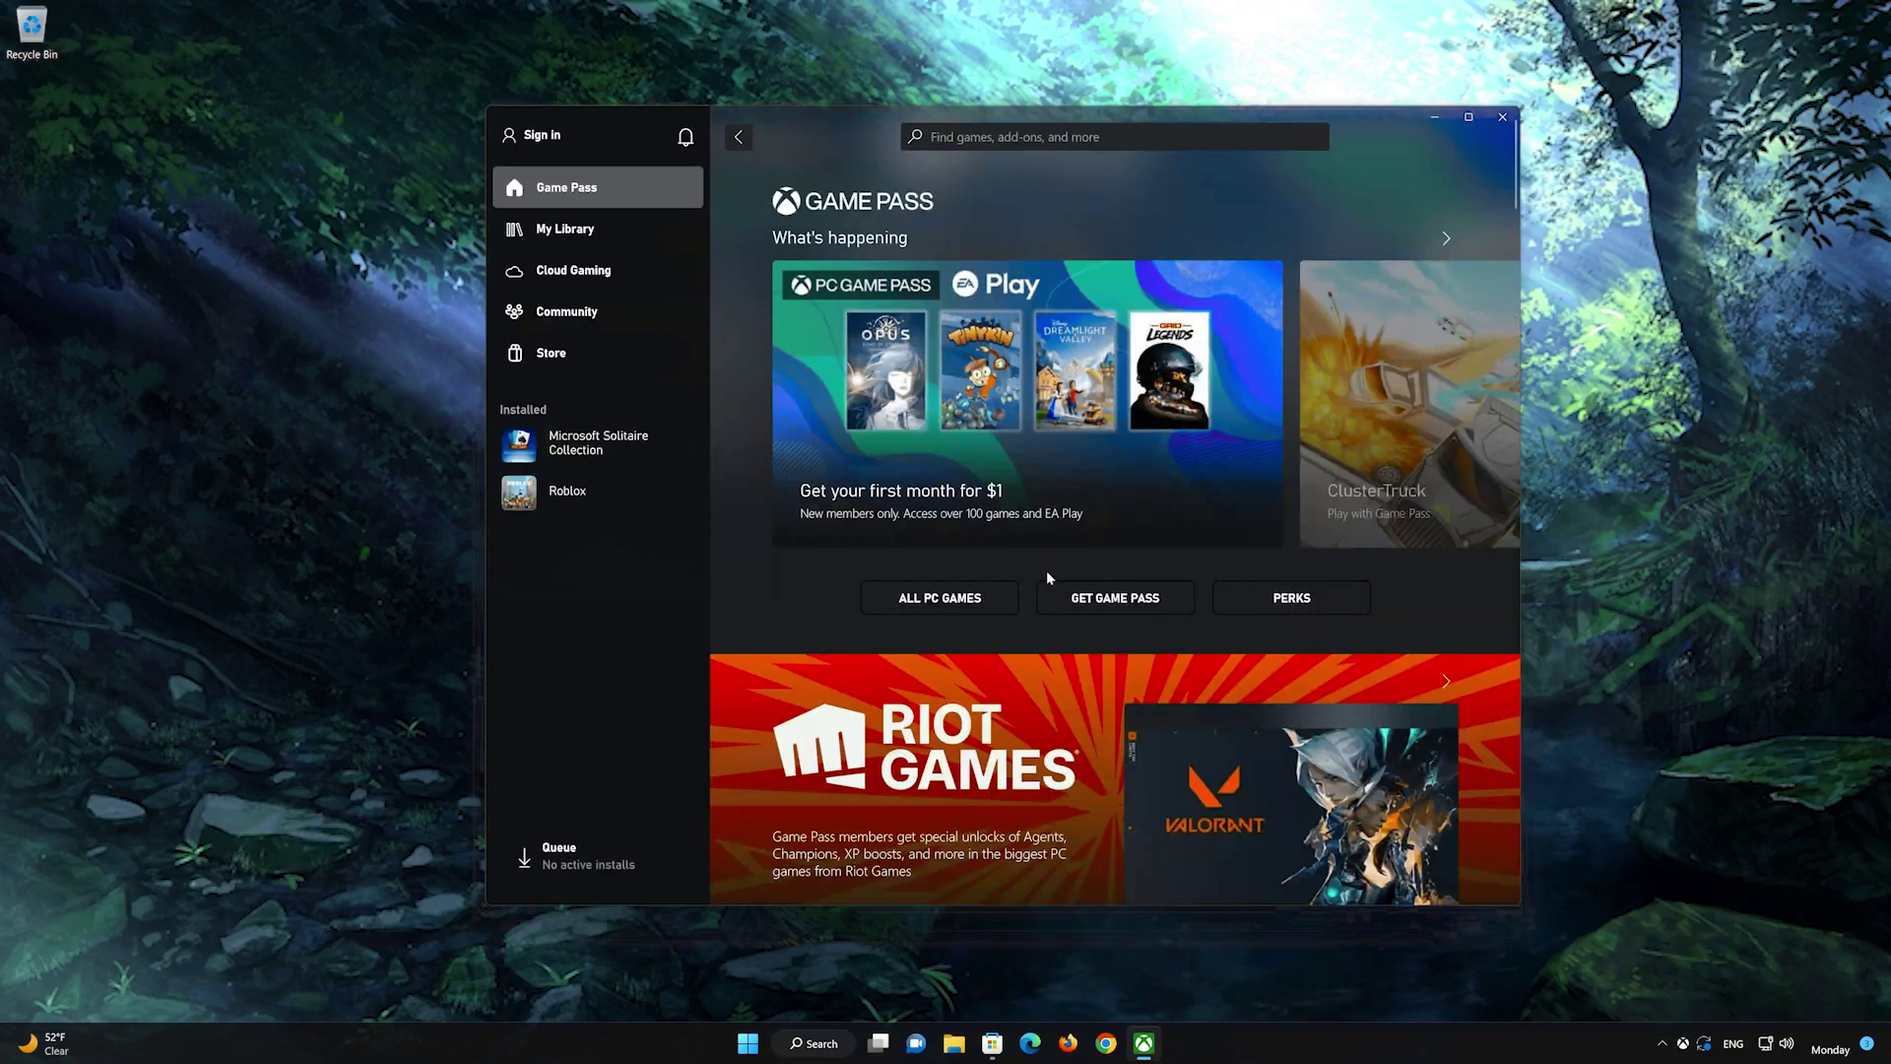
scroll(1047, 578, "down", 5)
scroll(1048, 577, "down", 4)
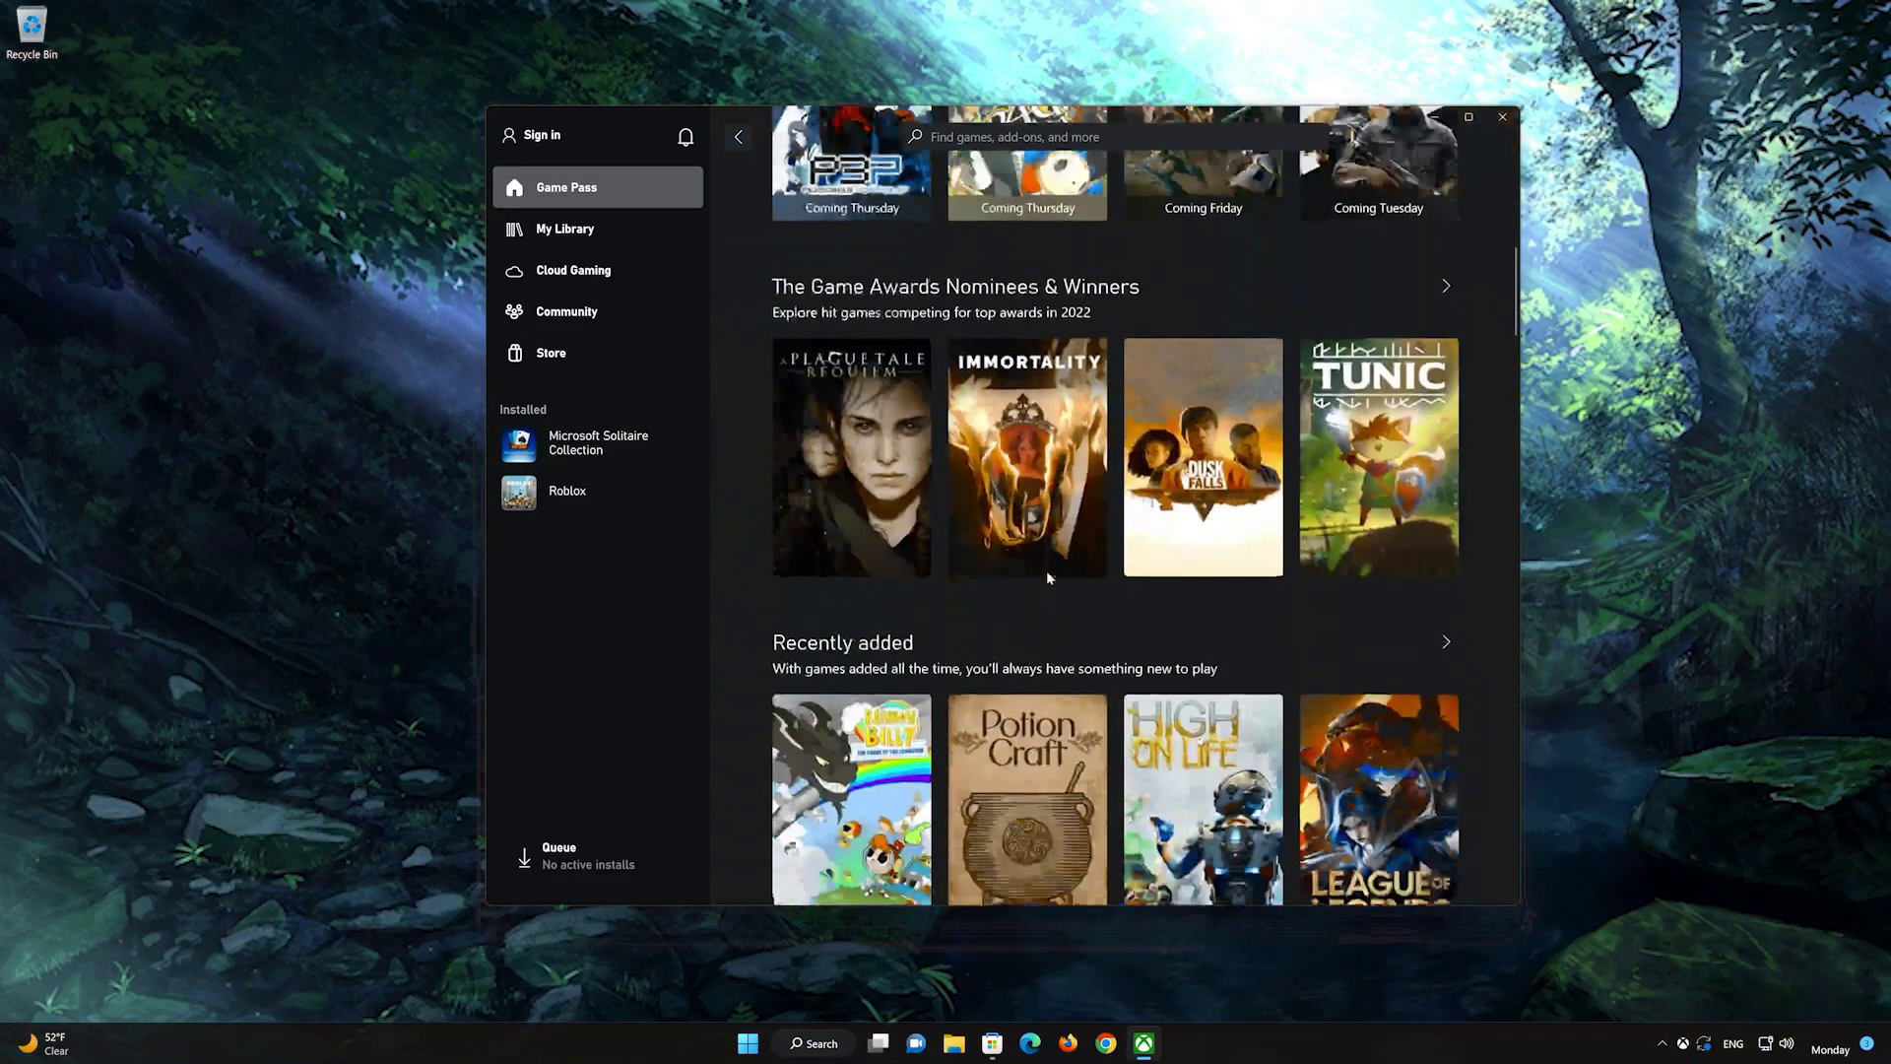
scroll(1048, 577, "down", 5)
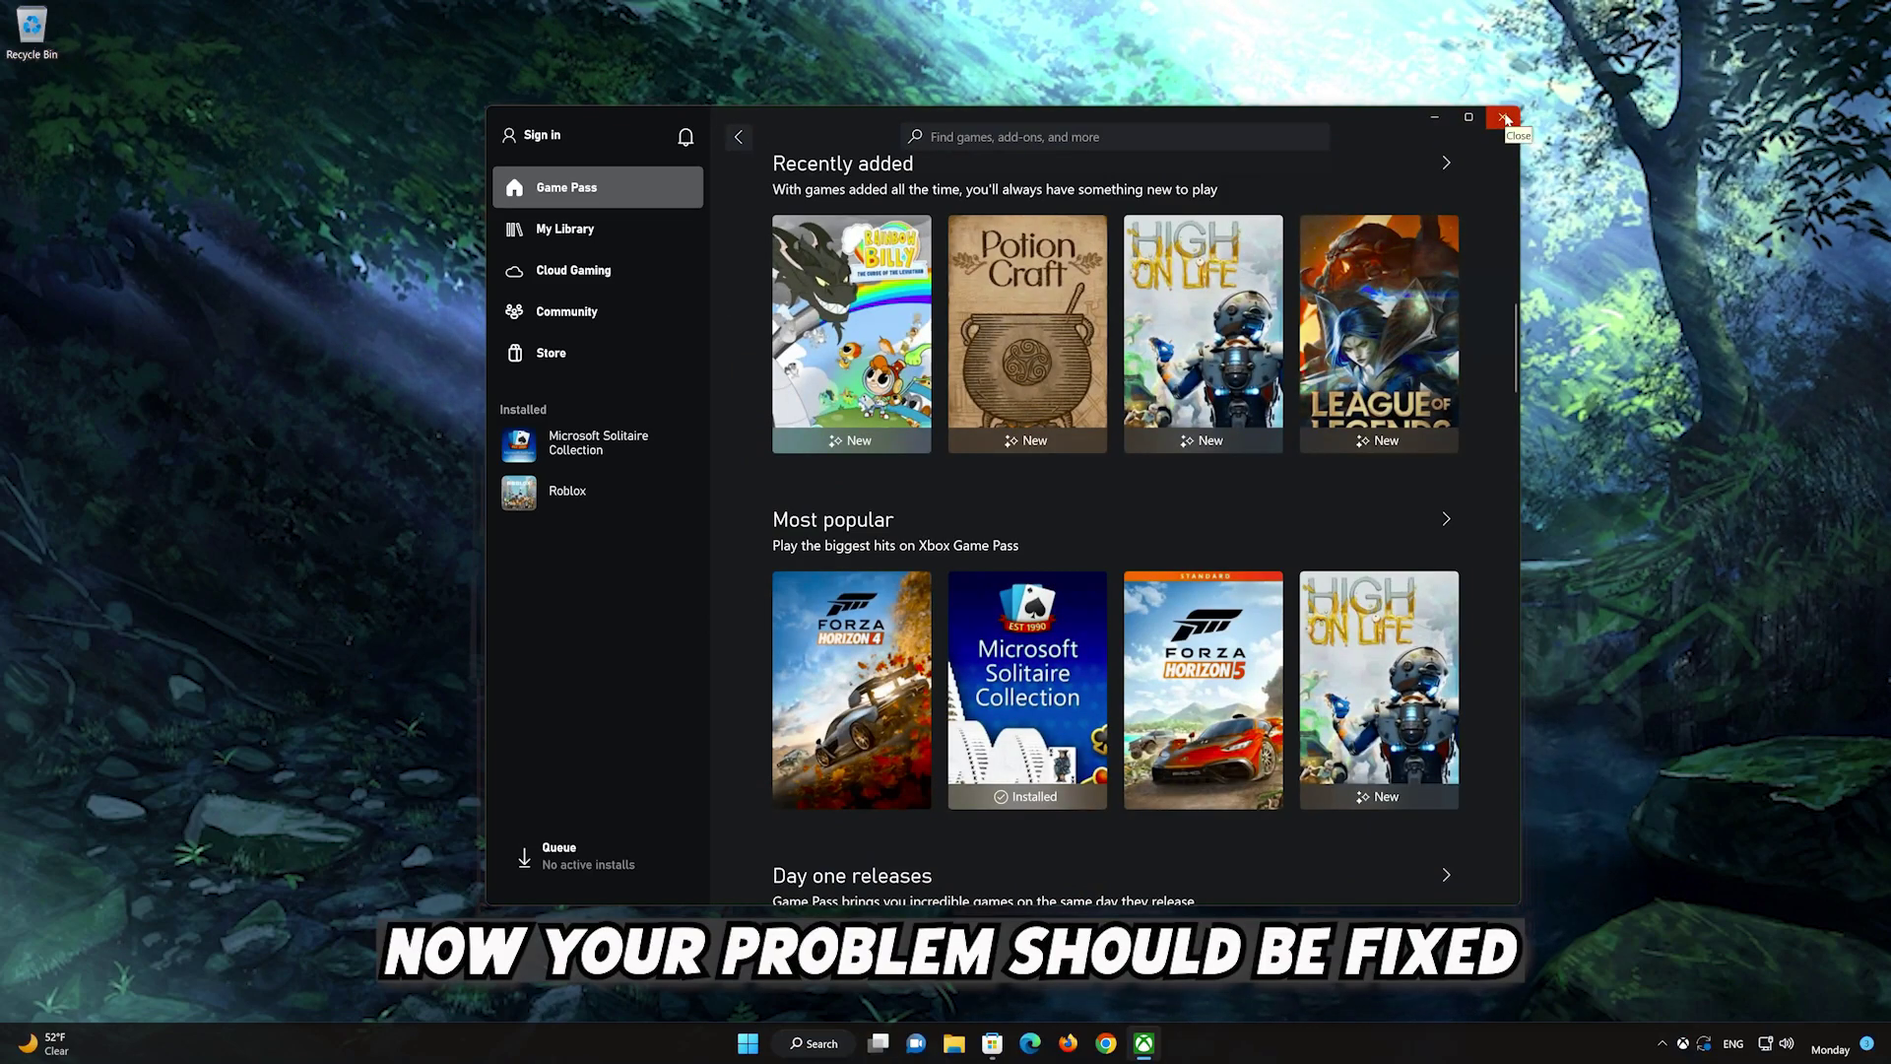
left_click(1504, 117)
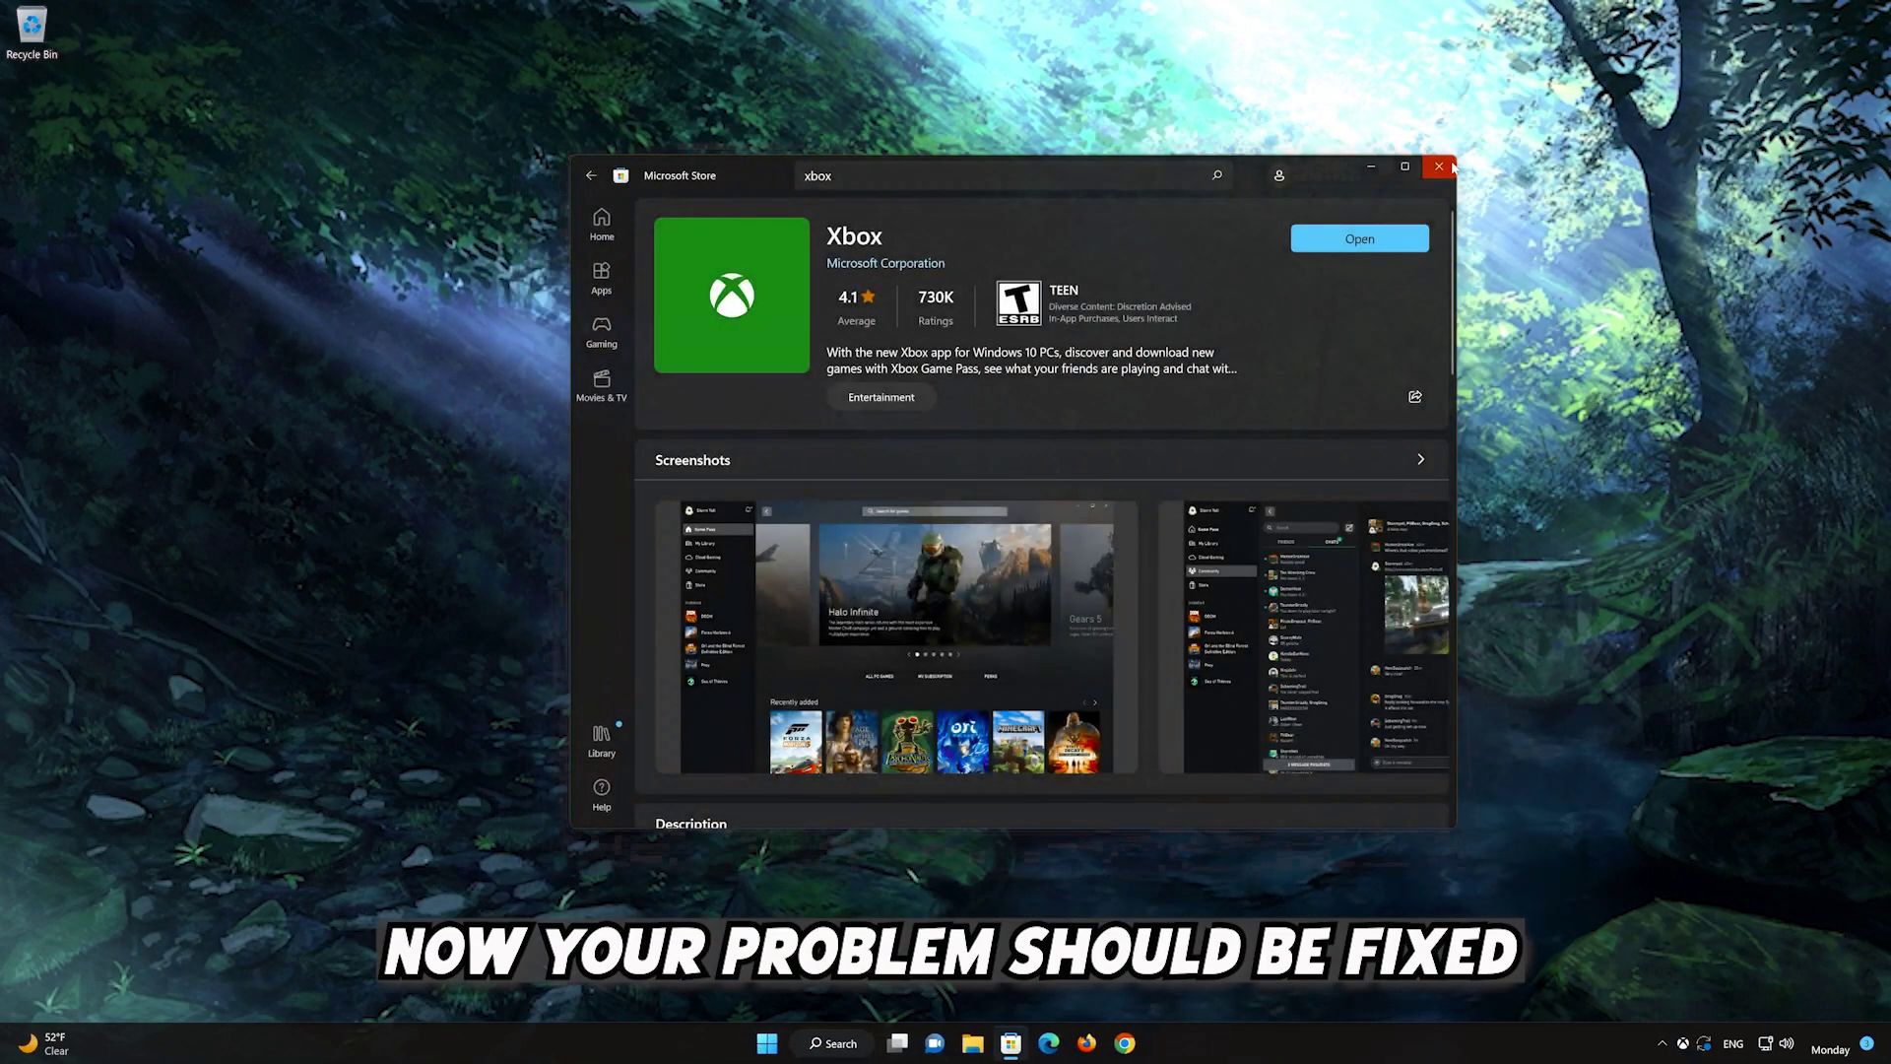
left_click(1439, 168)
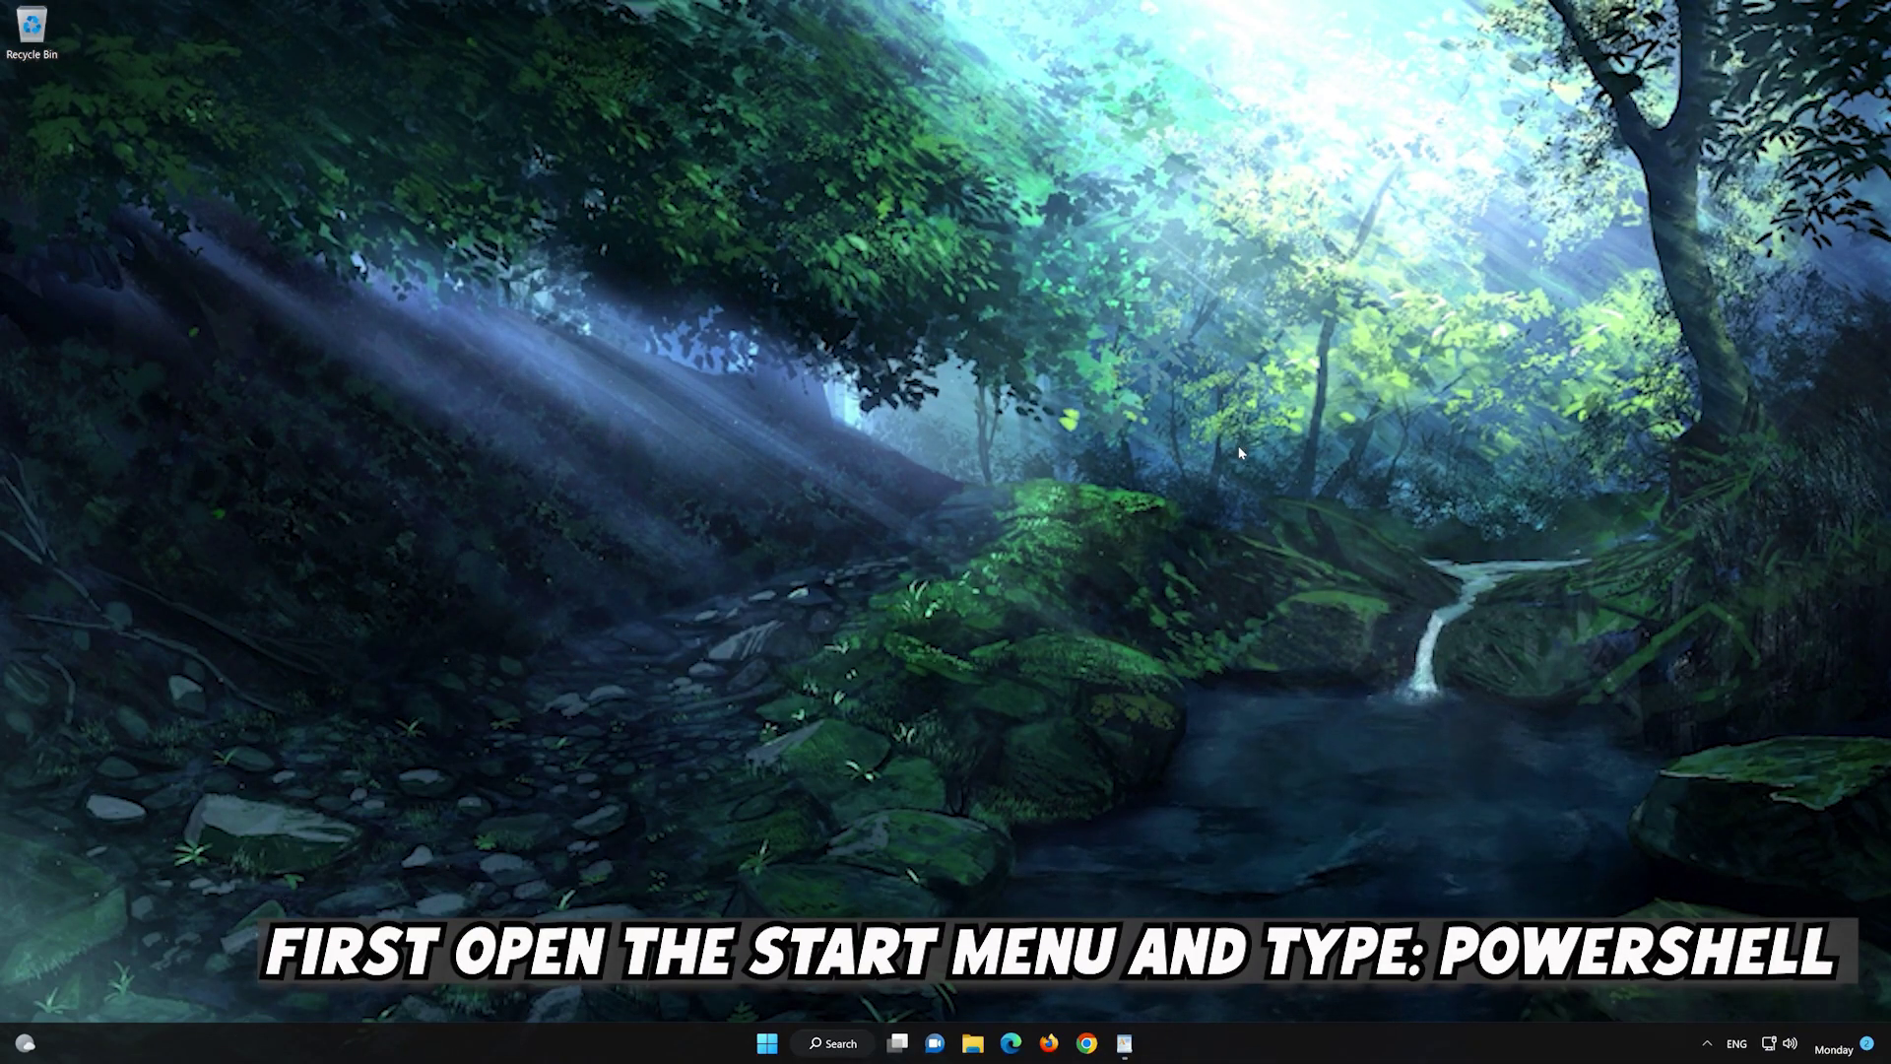
Search the Start menu for powershell, run PowerShell 7 (x64) as administrator, and move its window toward the middle of the desktop.
left_click(767, 1043)
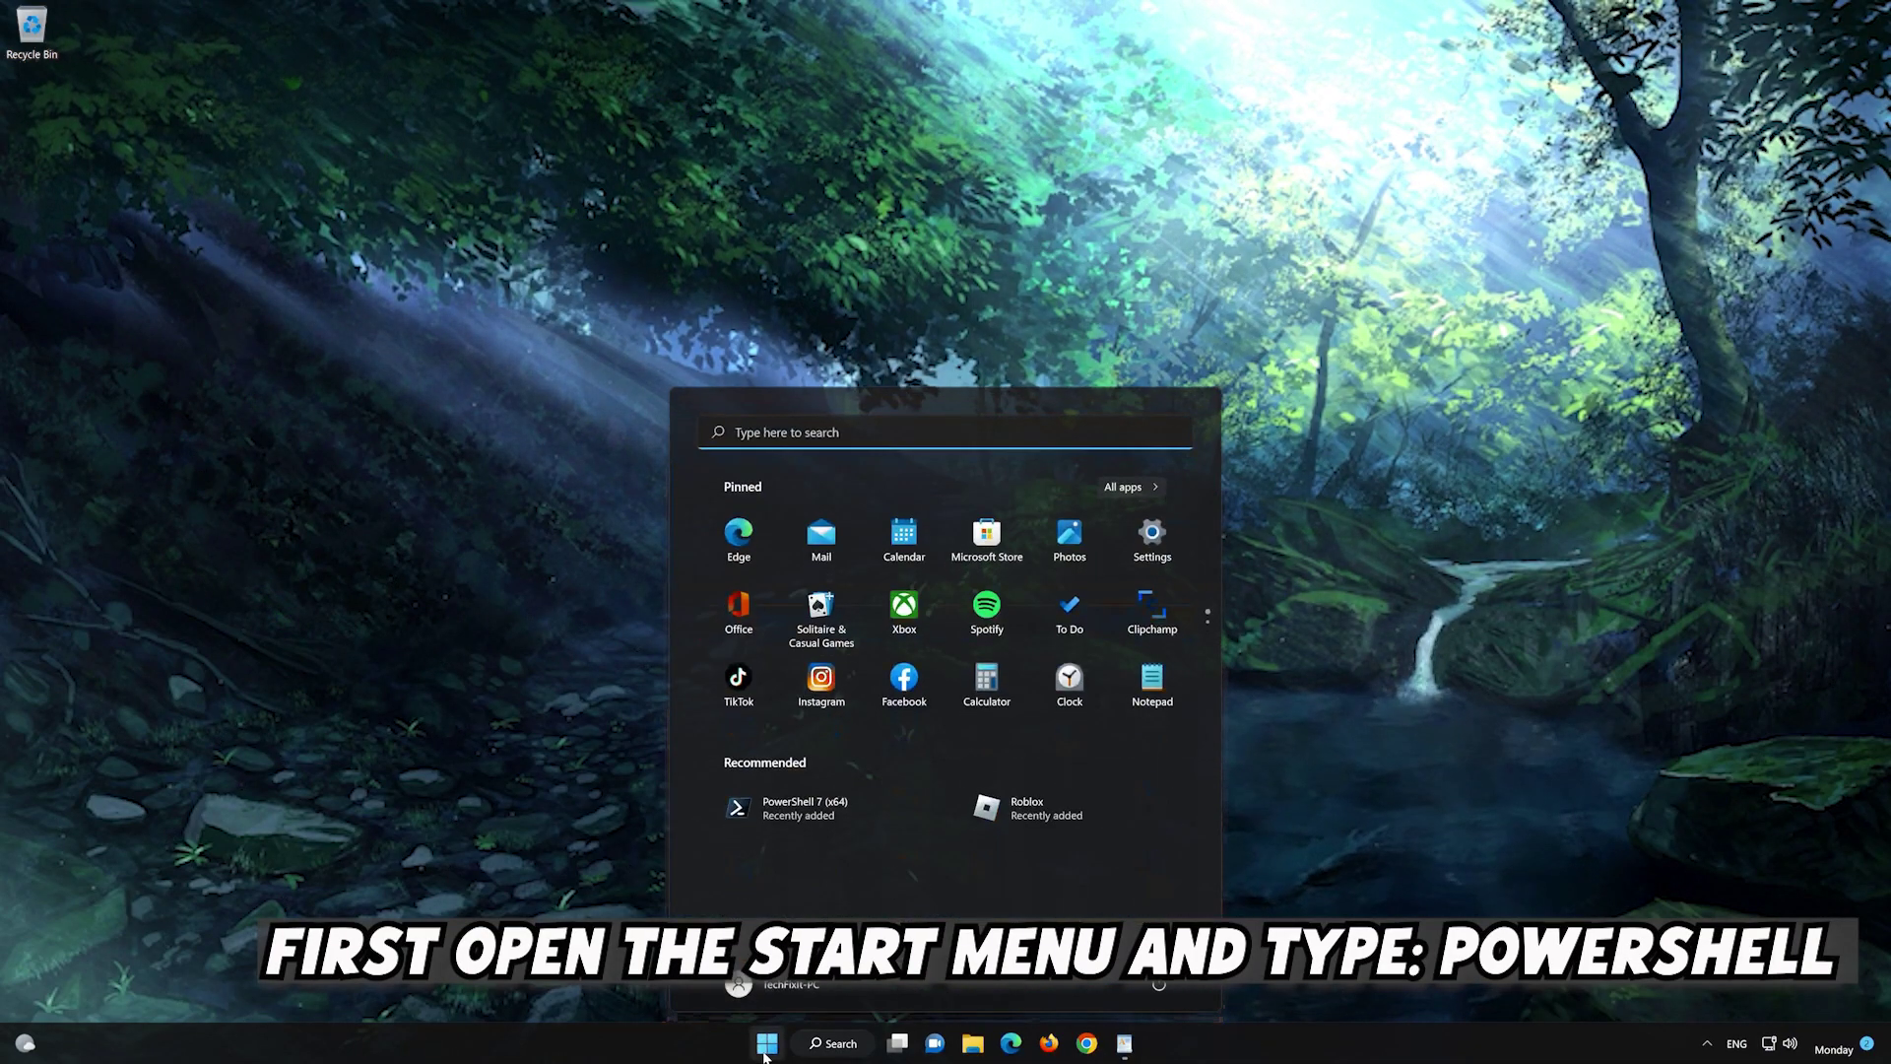
type("po")
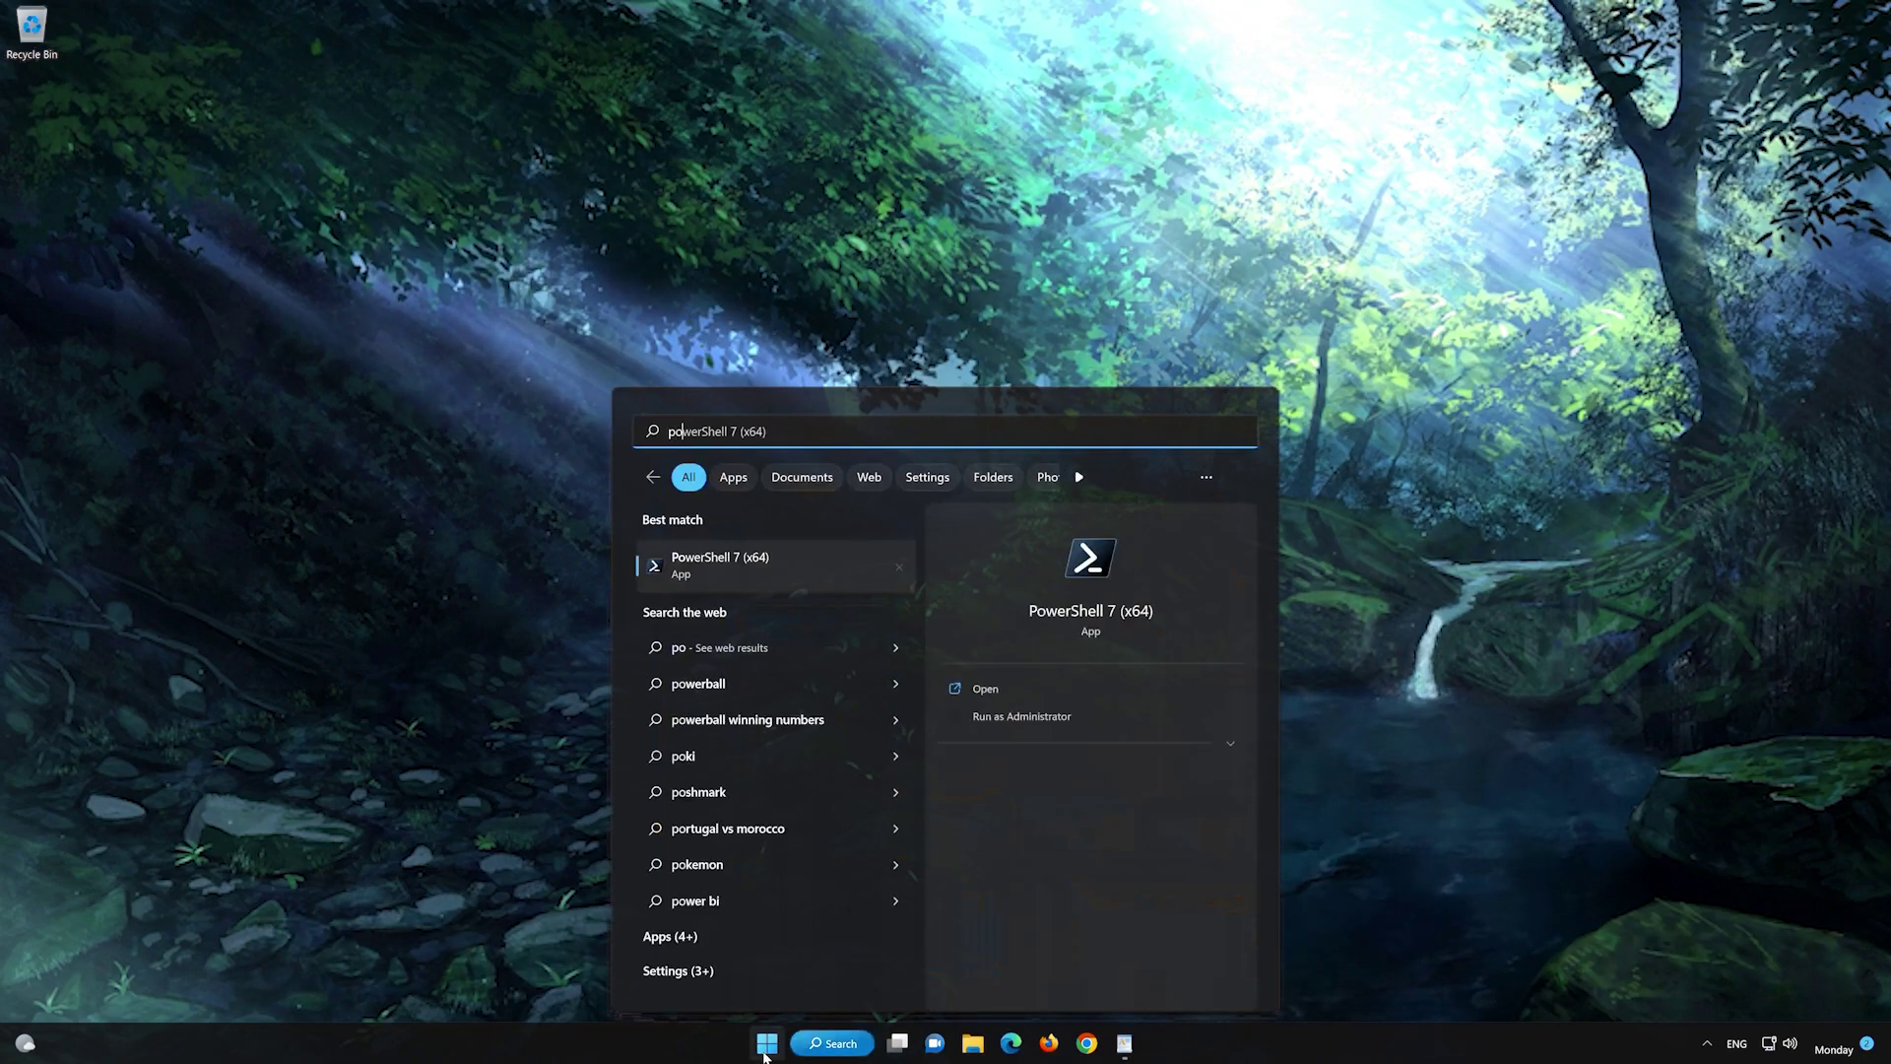
type("wershell")
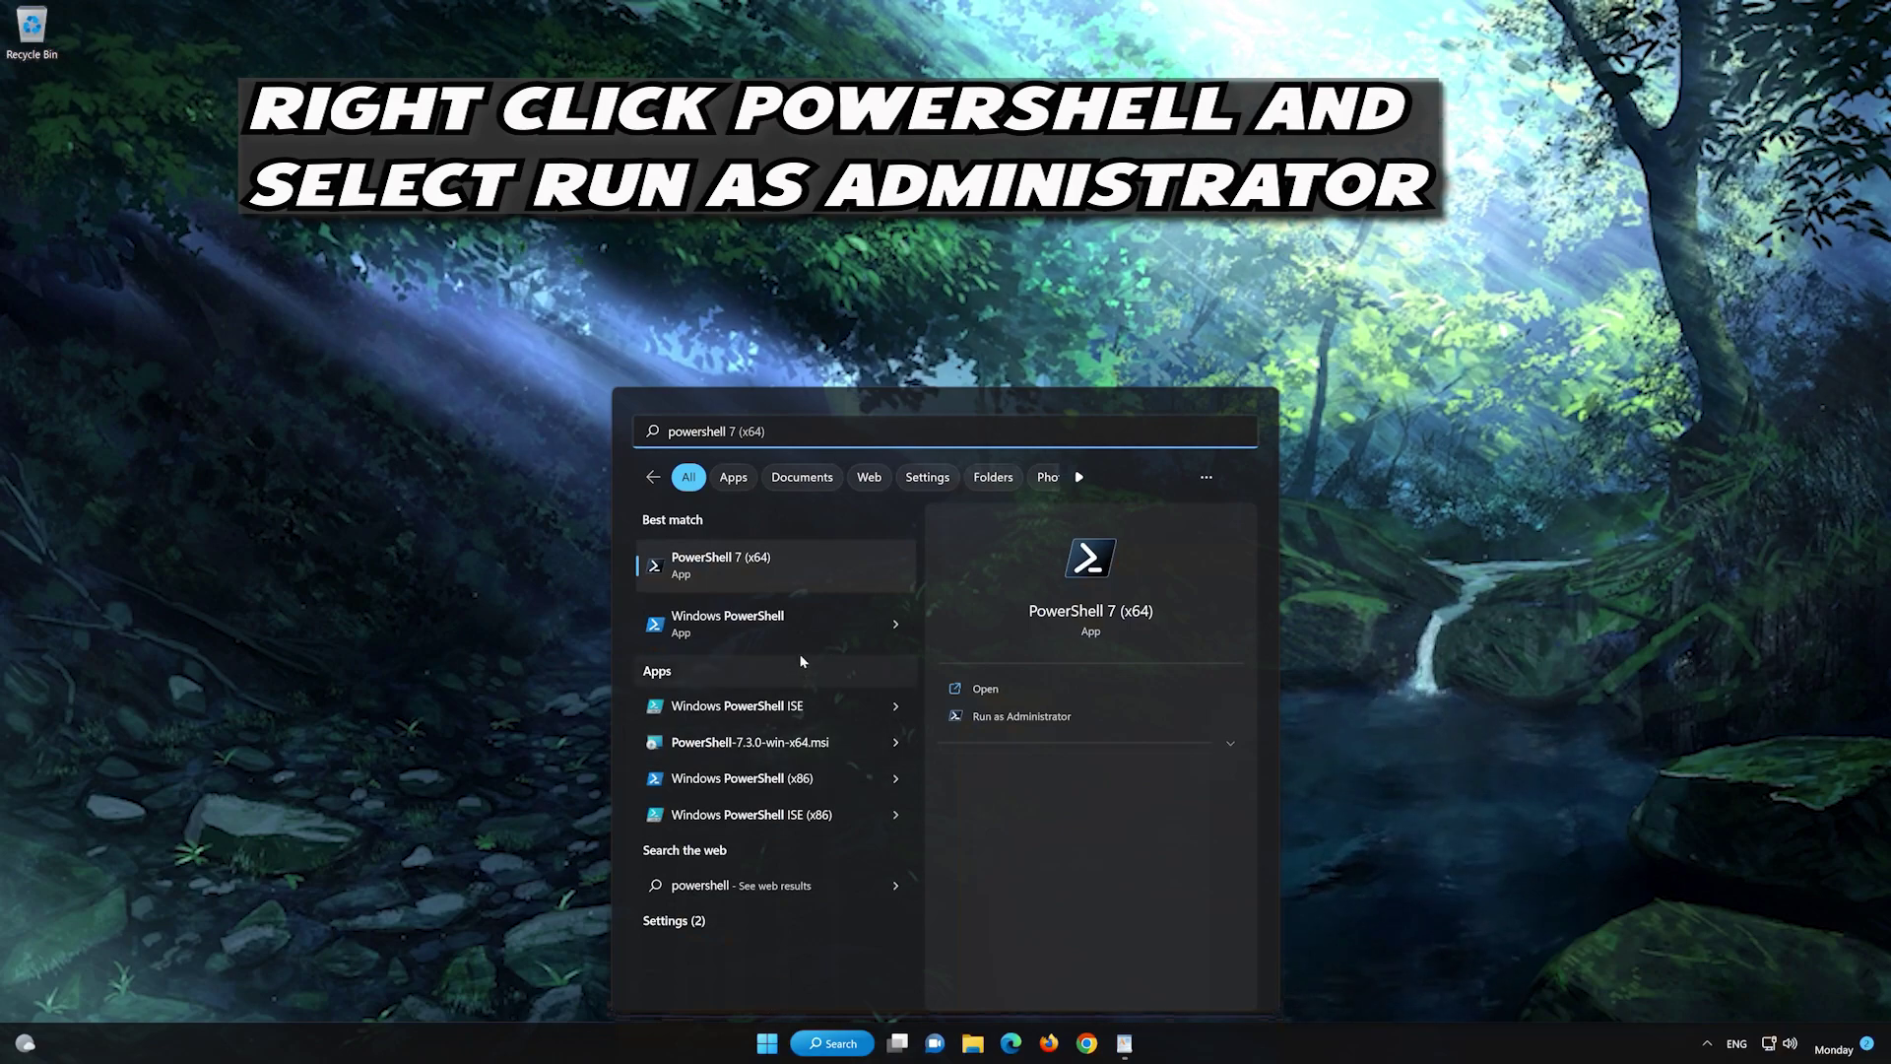
right_click(806, 569)
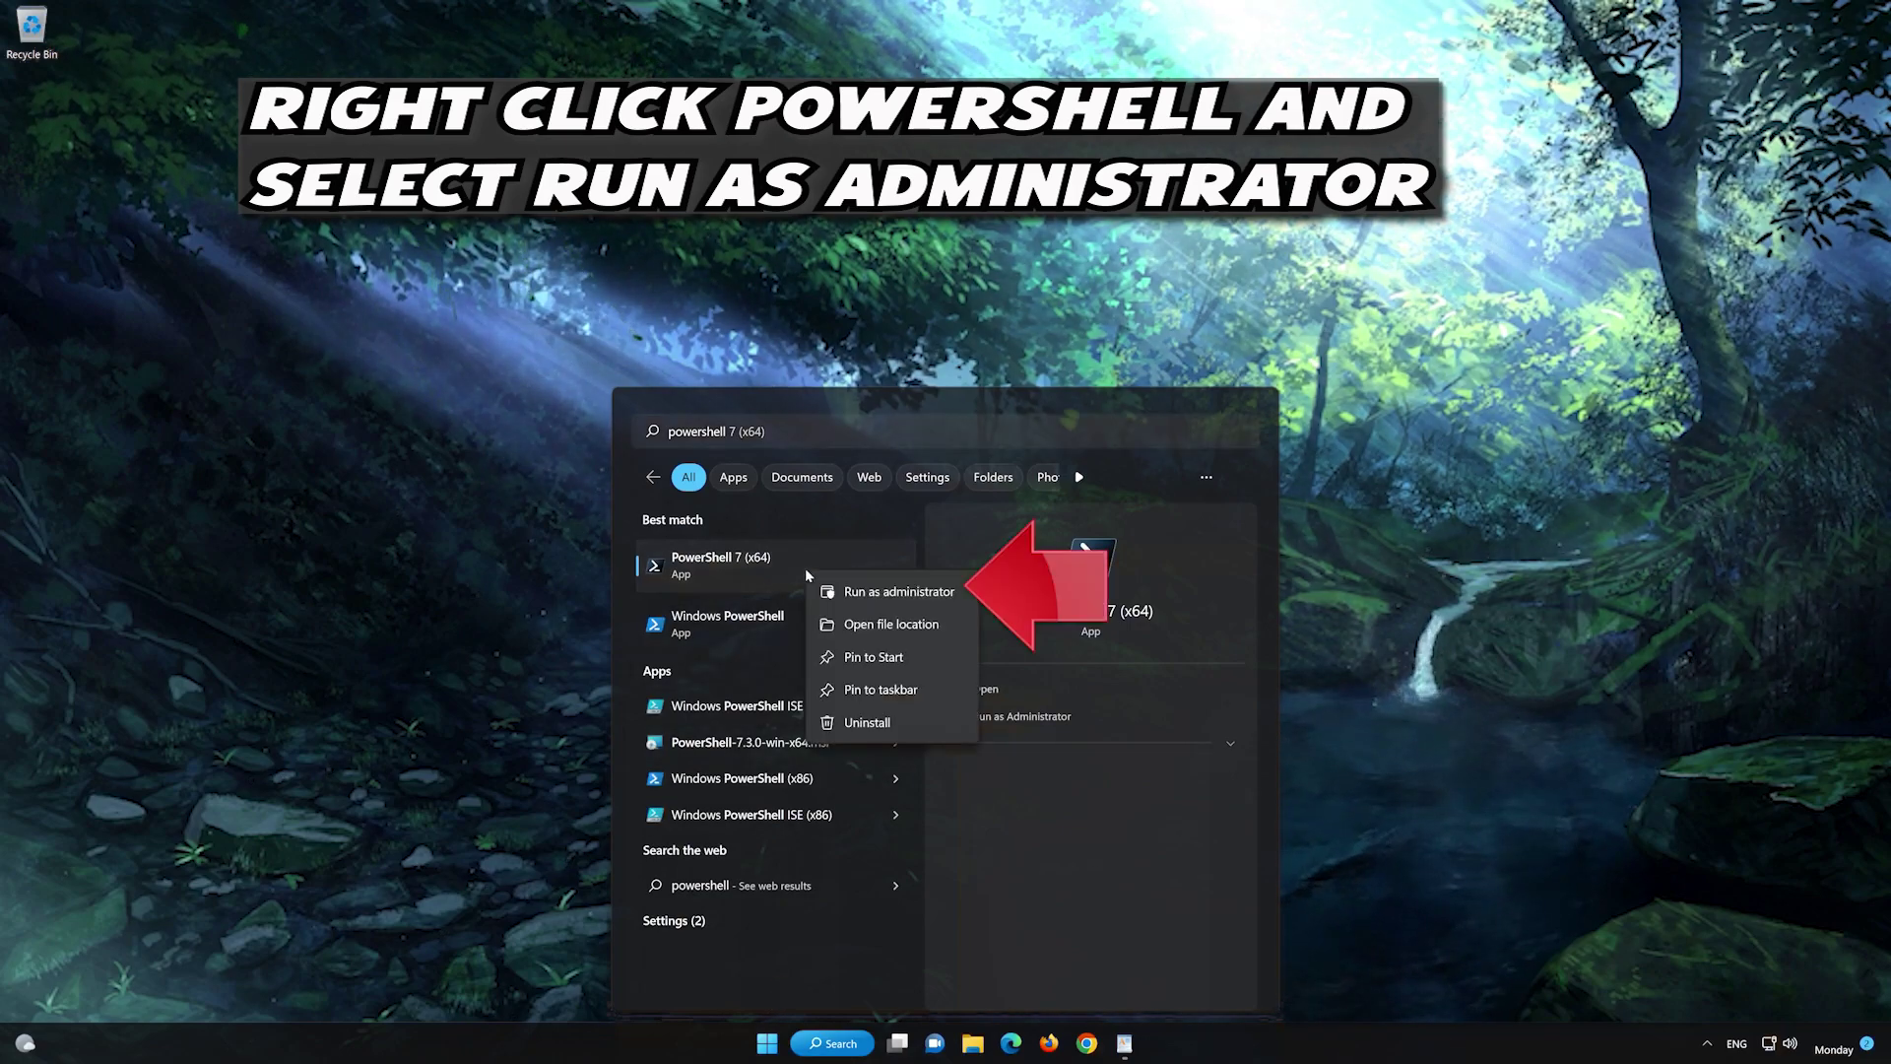
left_click(913, 593)
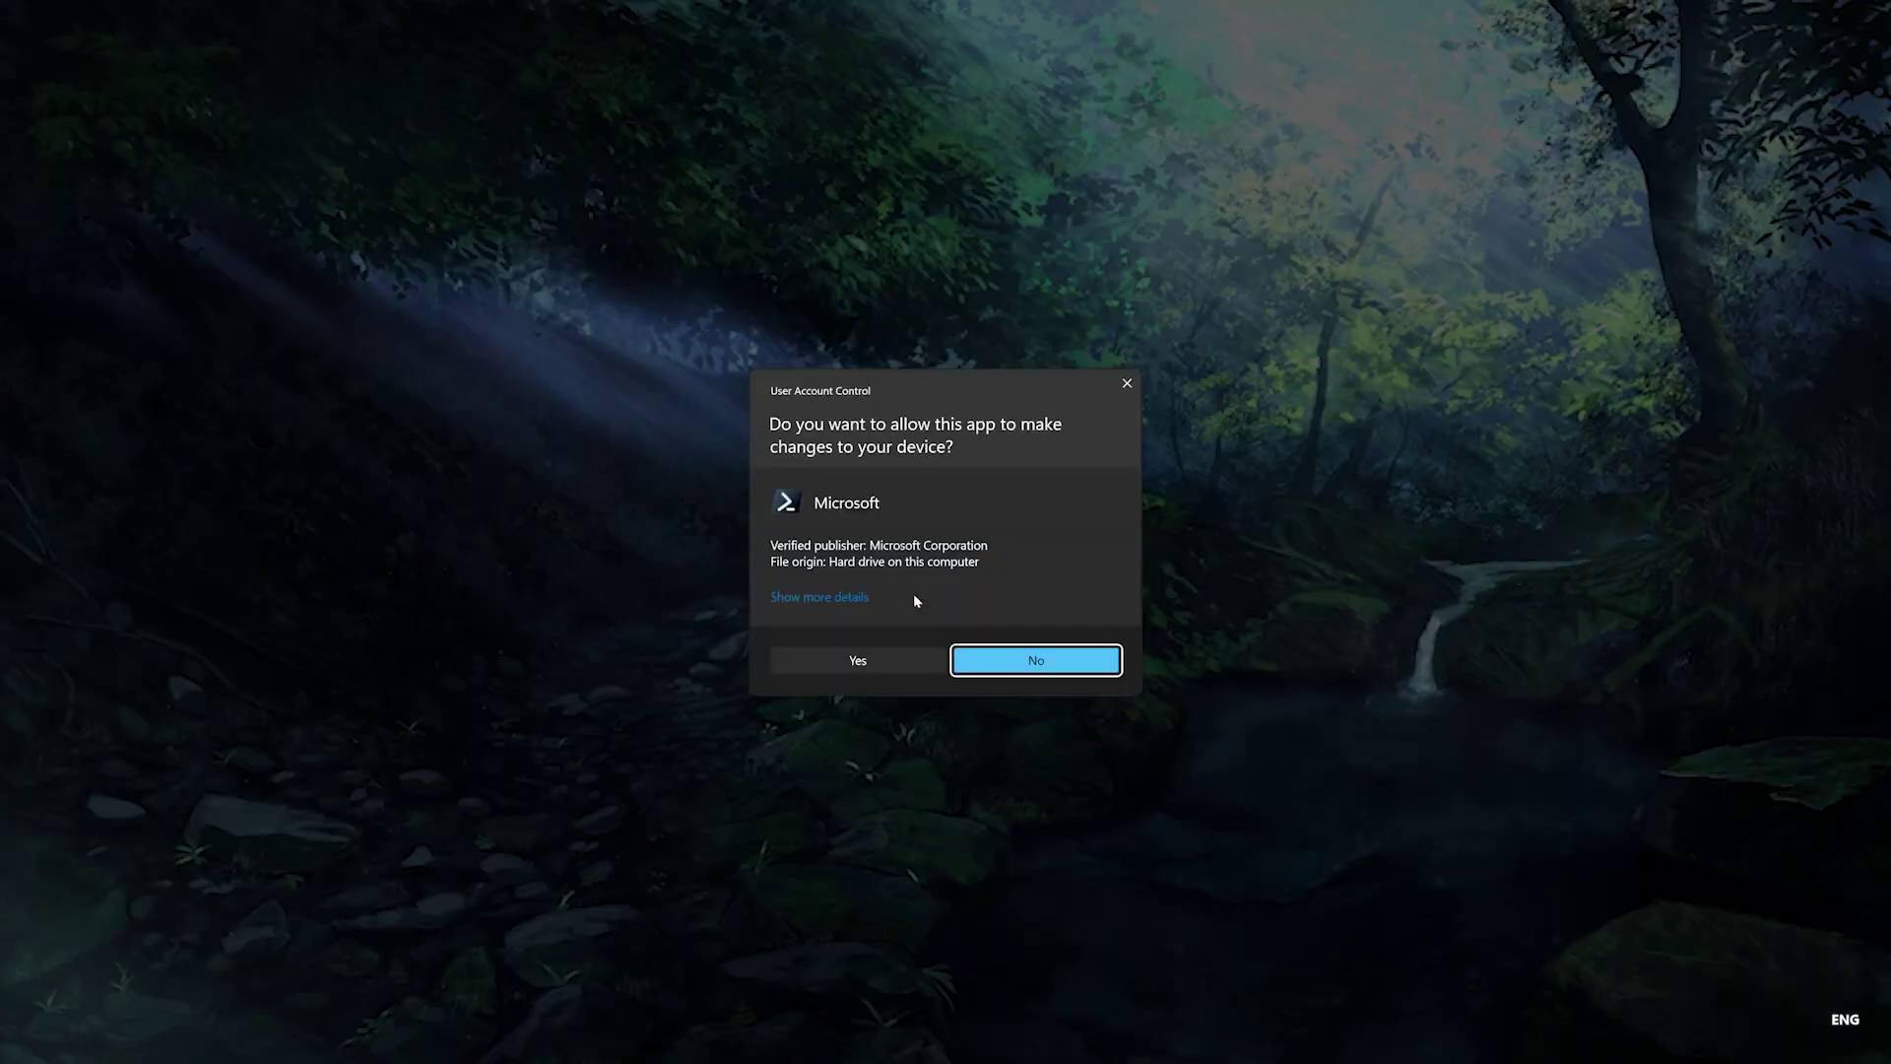
left_click(853, 660)
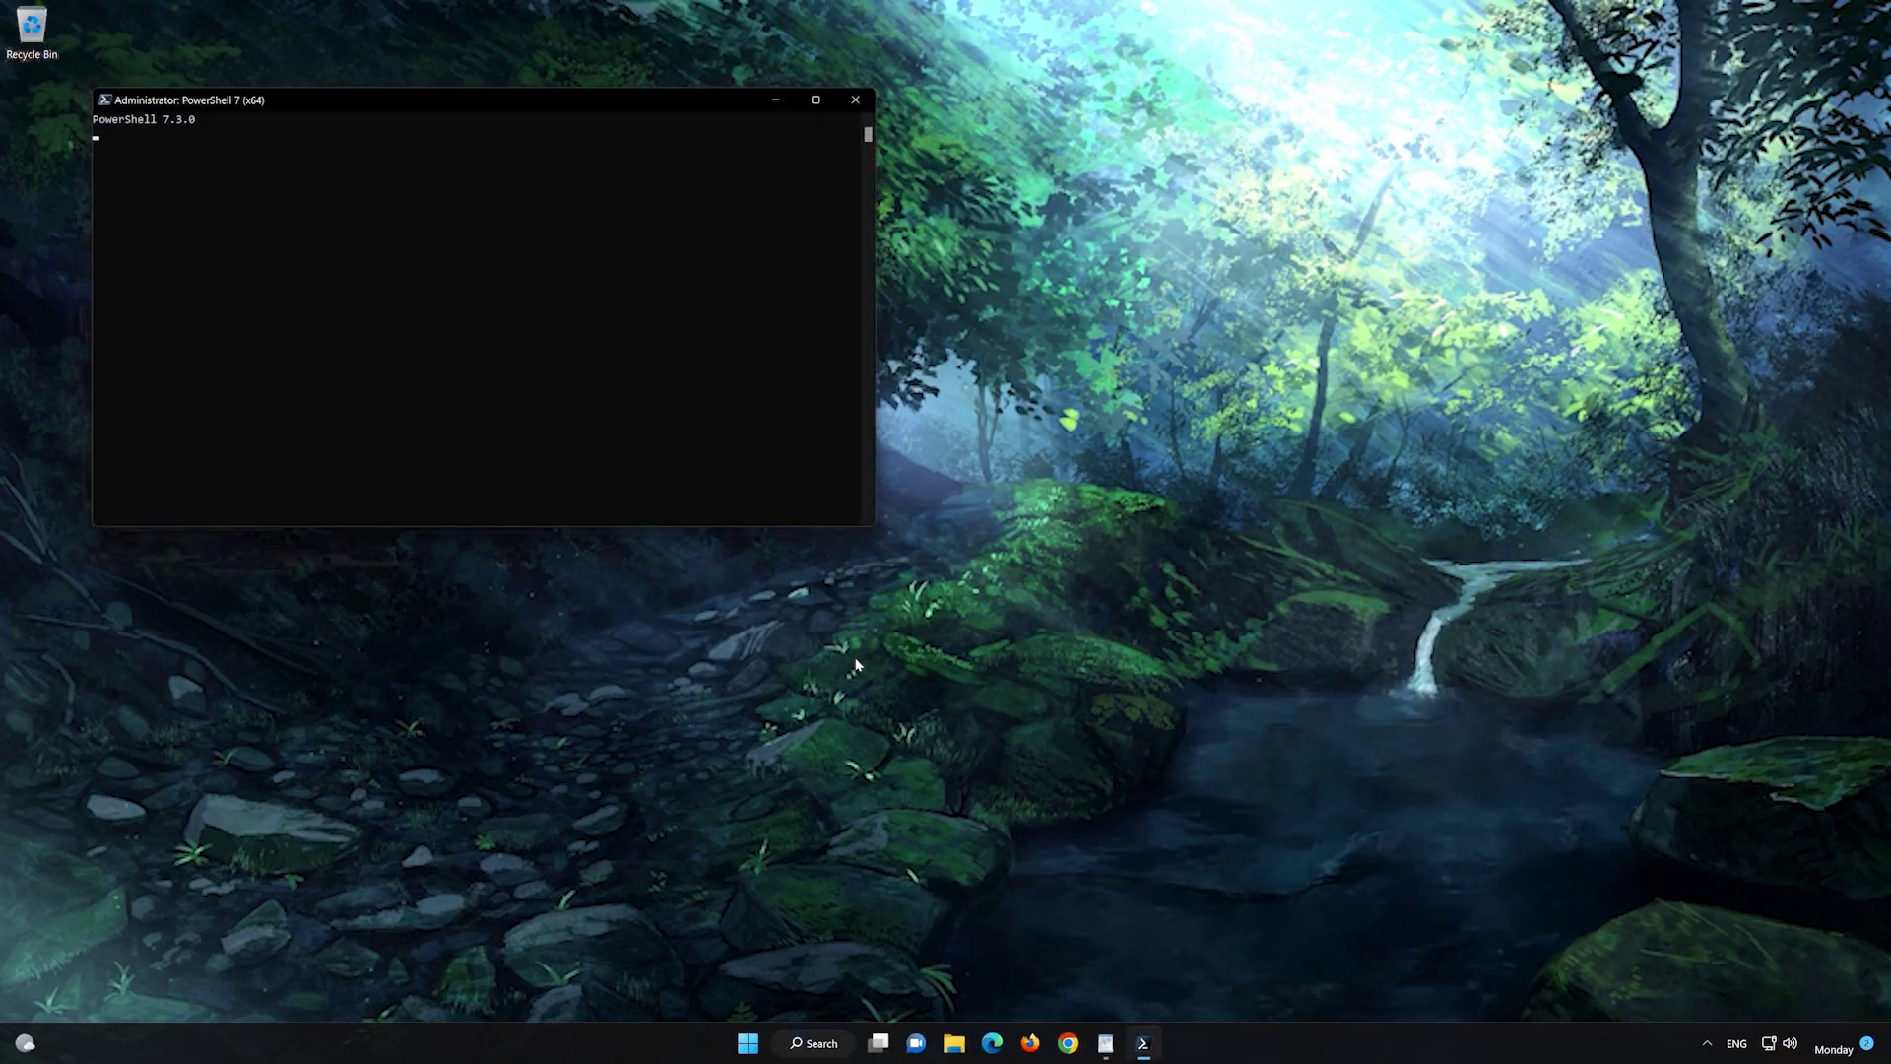
left_click_drag(571, 103, 1101, 209)
Switch to WordPad, copy the first command, which re-registers the *WindowsStore* package for all users, and minimize the document.
key("alt+Tab")
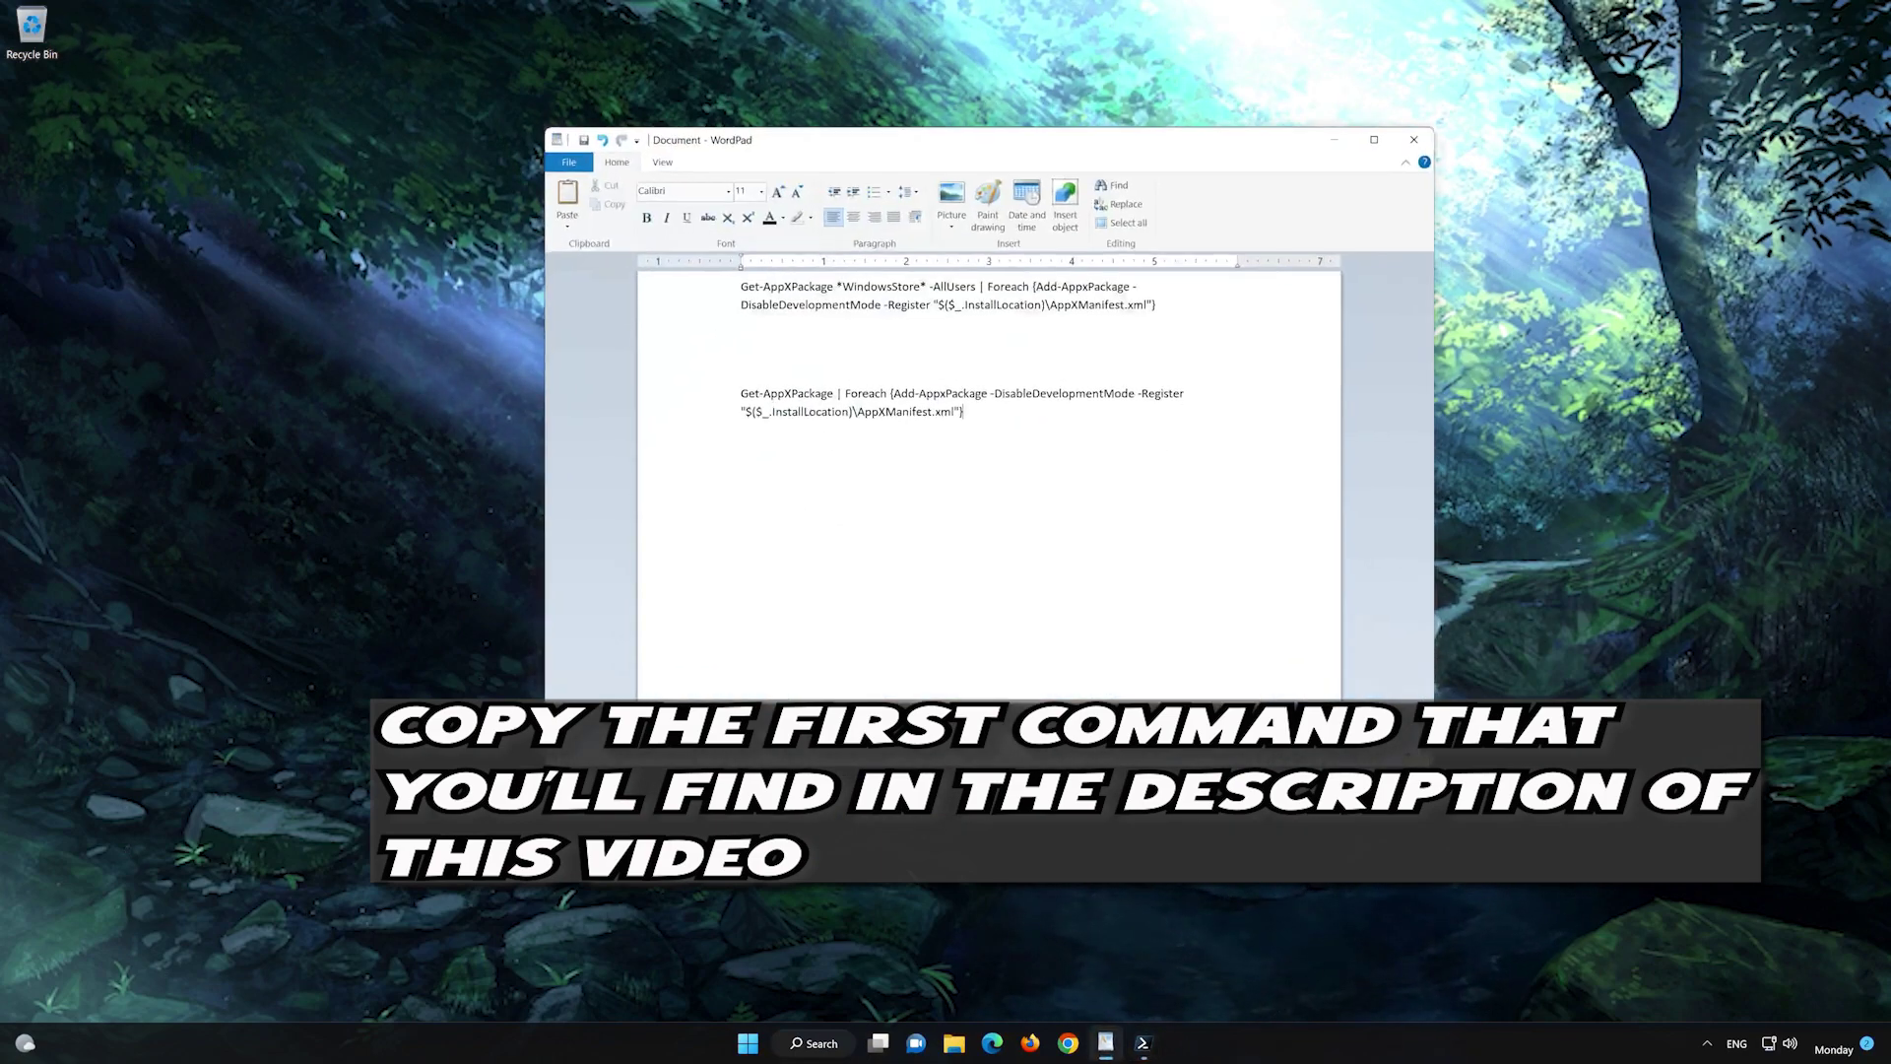
left_click_drag(1157, 305, 775, 295)
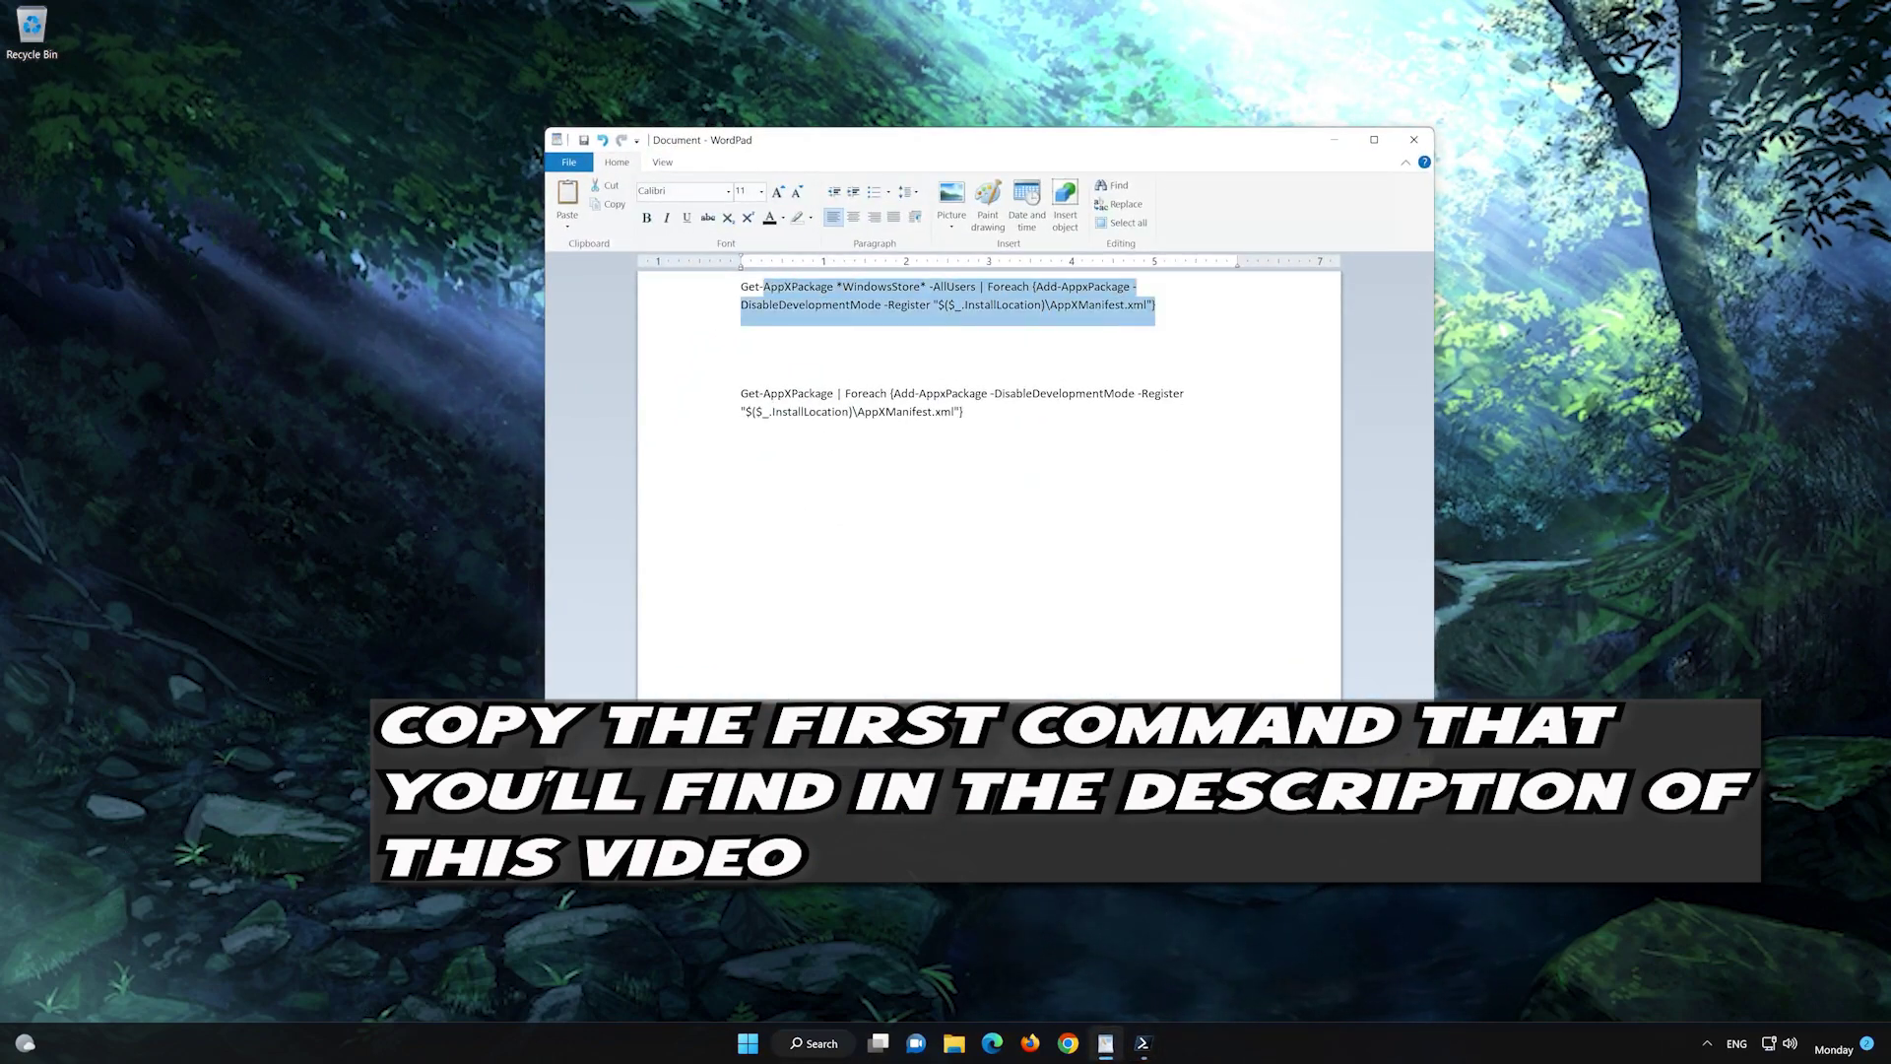
right_click(776, 295)
left_click(816, 332)
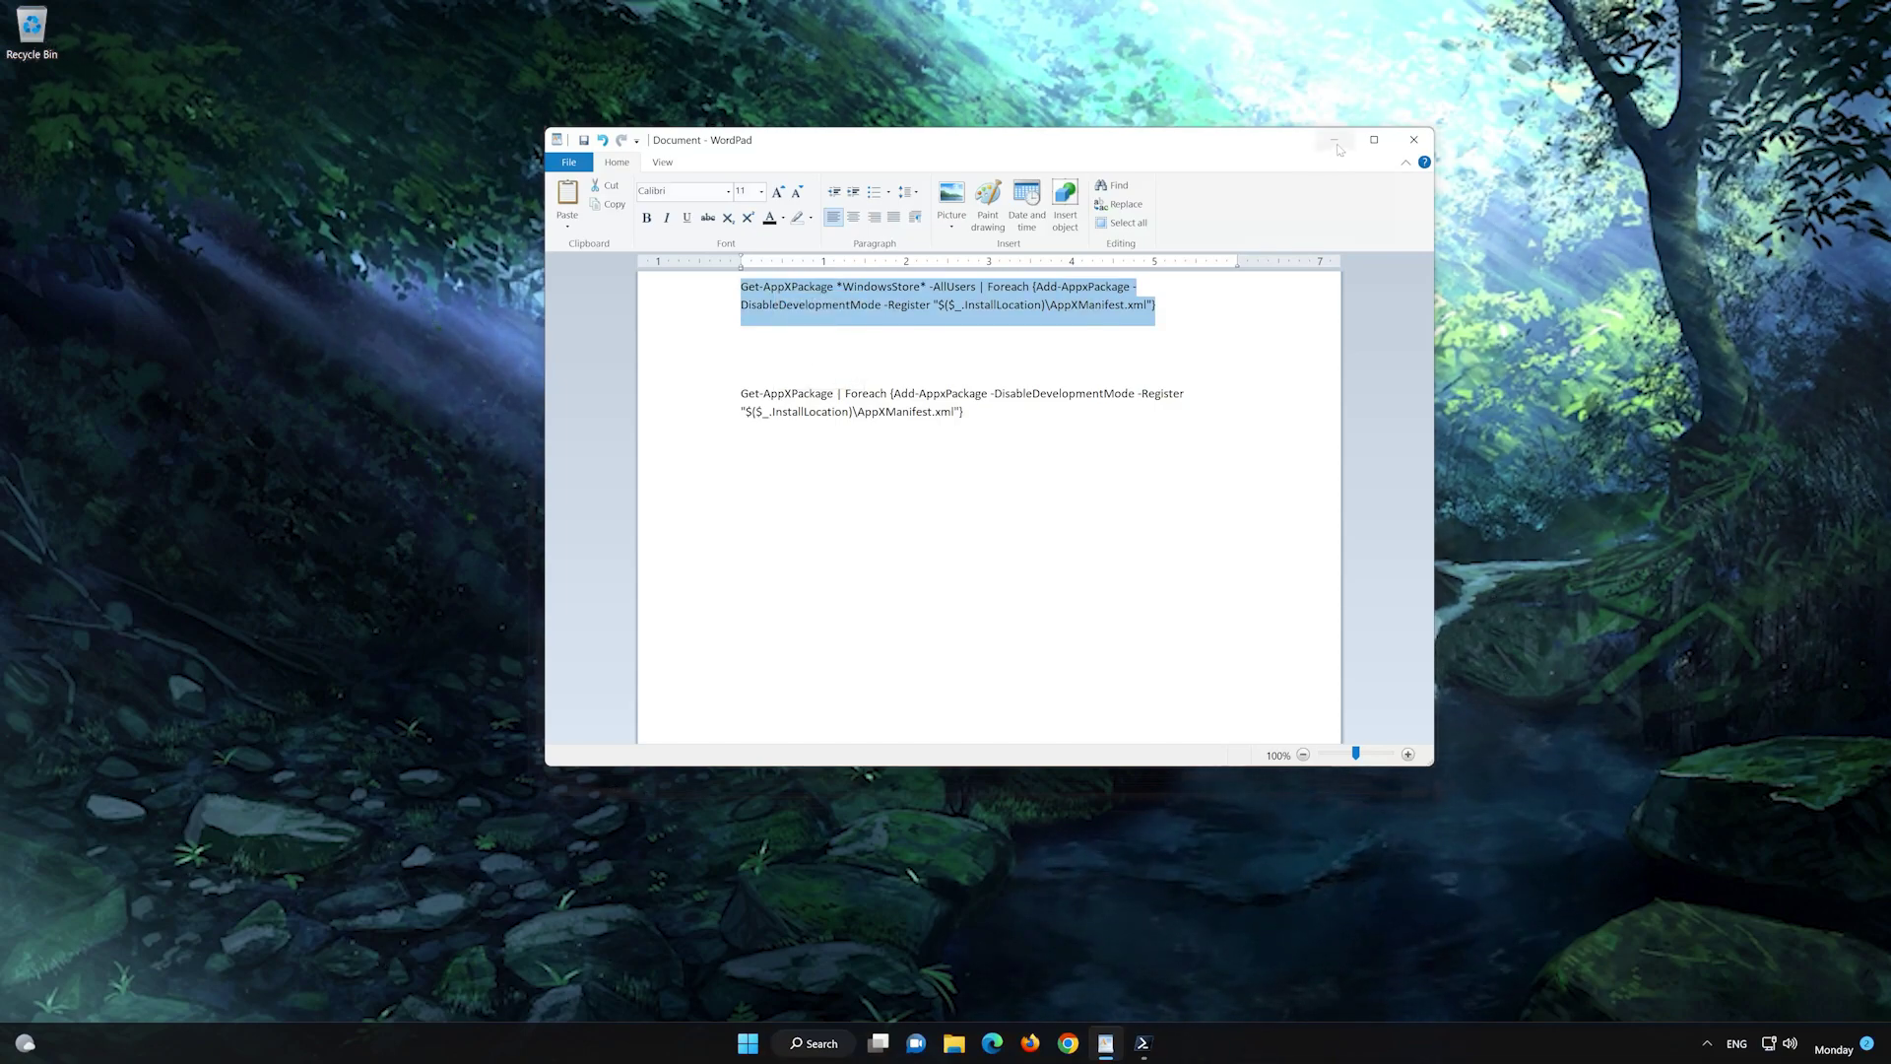
left_click(1336, 146)
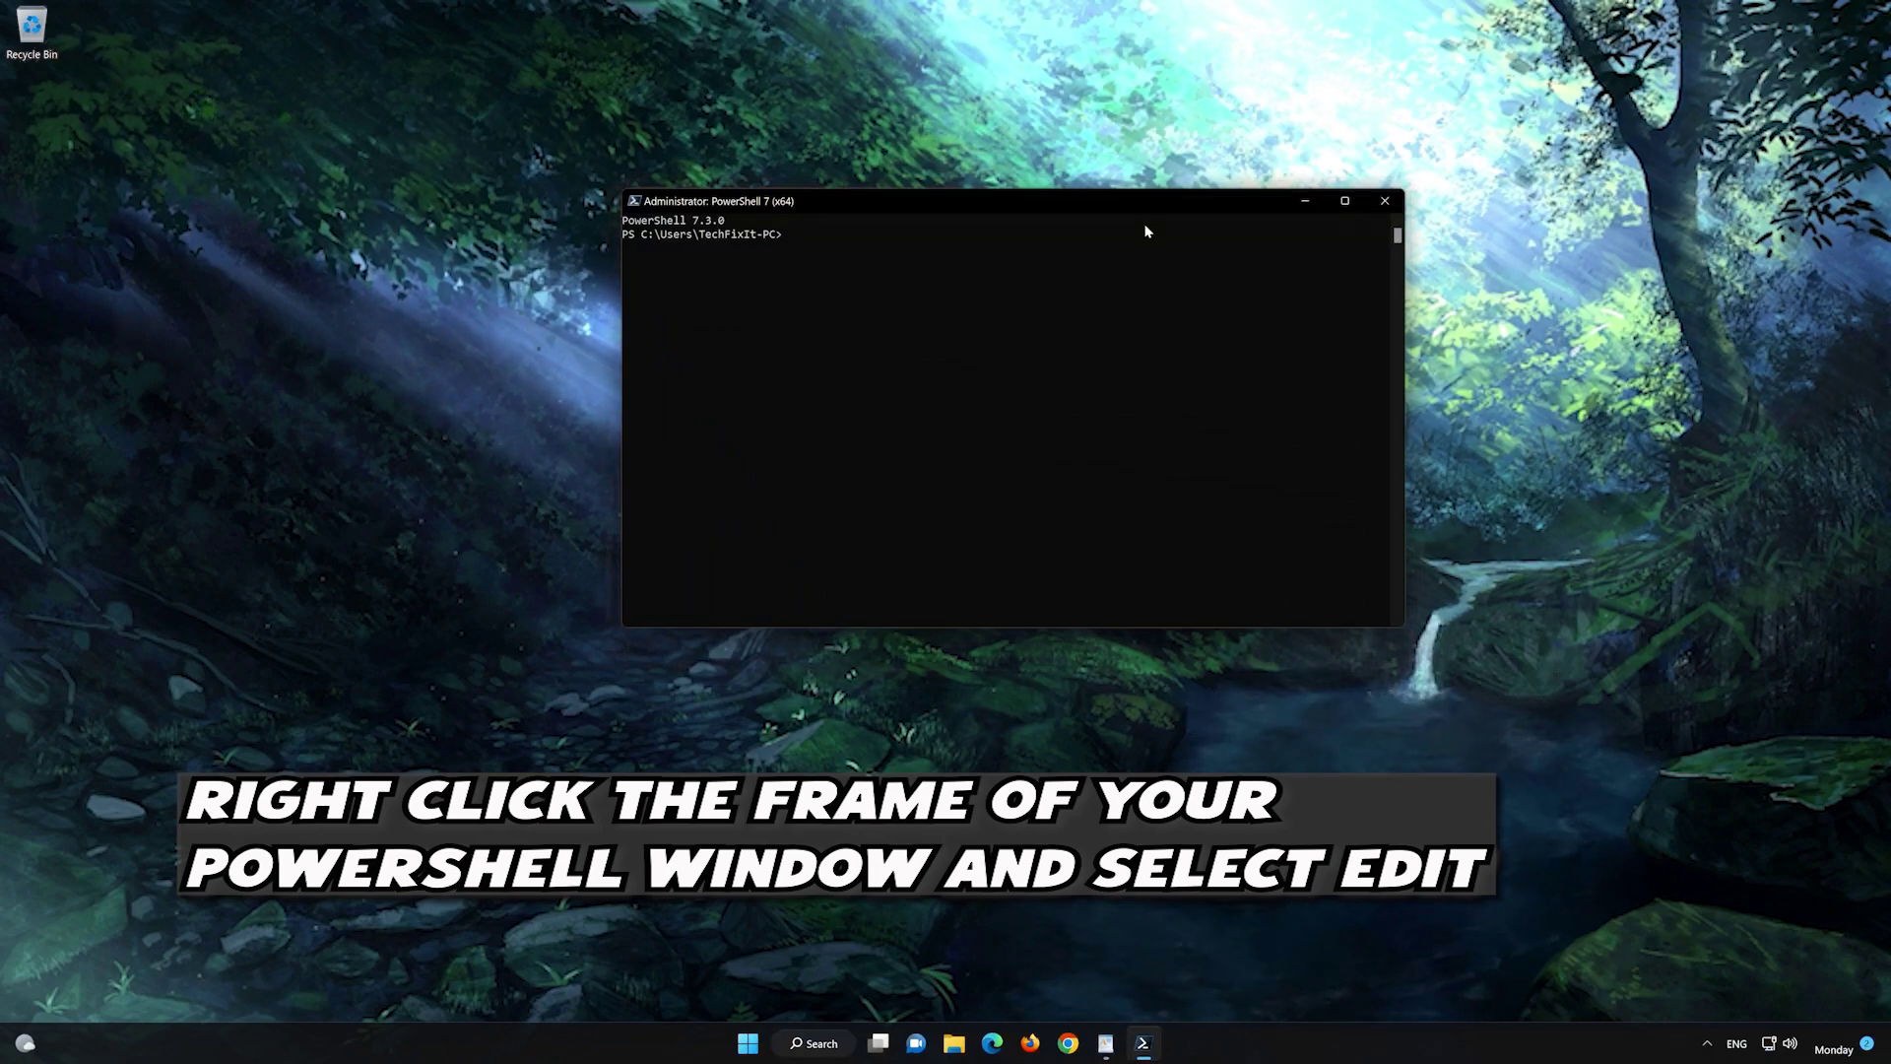
Paste the copied Get-AppXPackage *WindowsStore* -AllUsers command into the administrator PowerShell window and run it.
right_click(1024, 204)
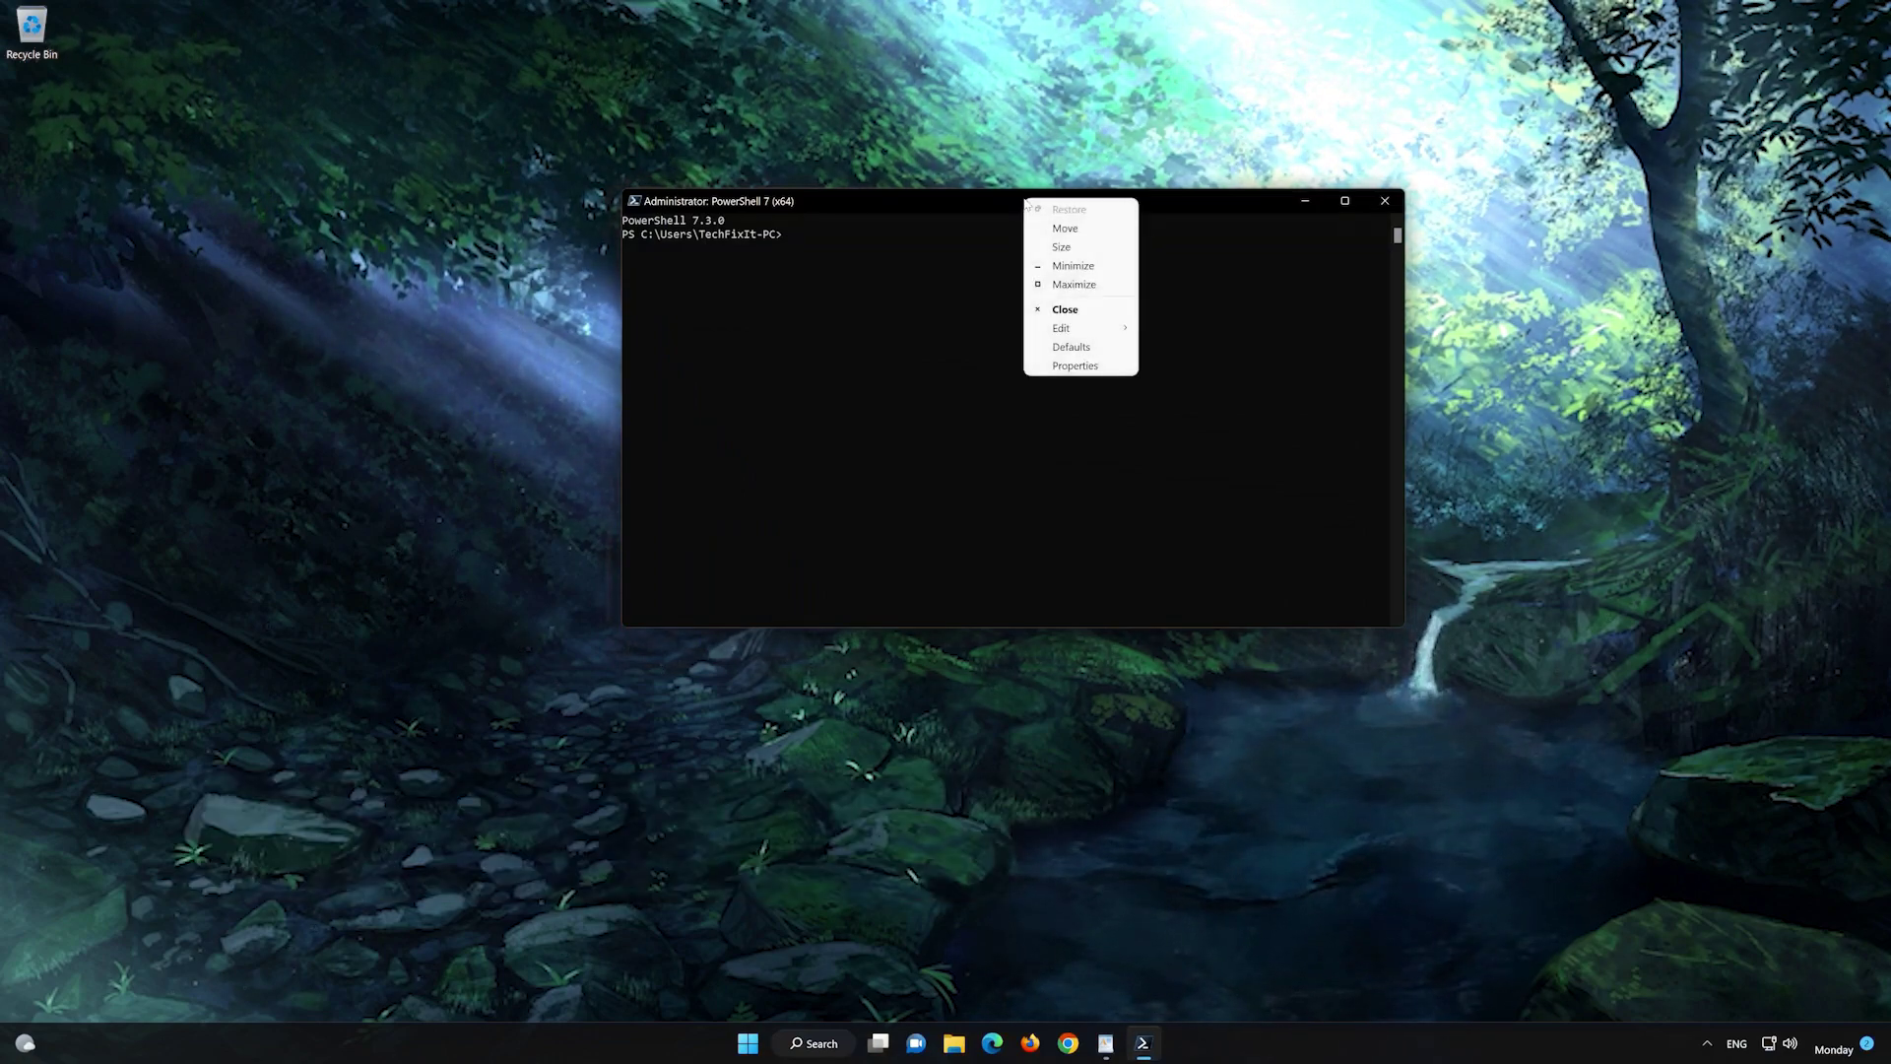
left_click(1061, 328)
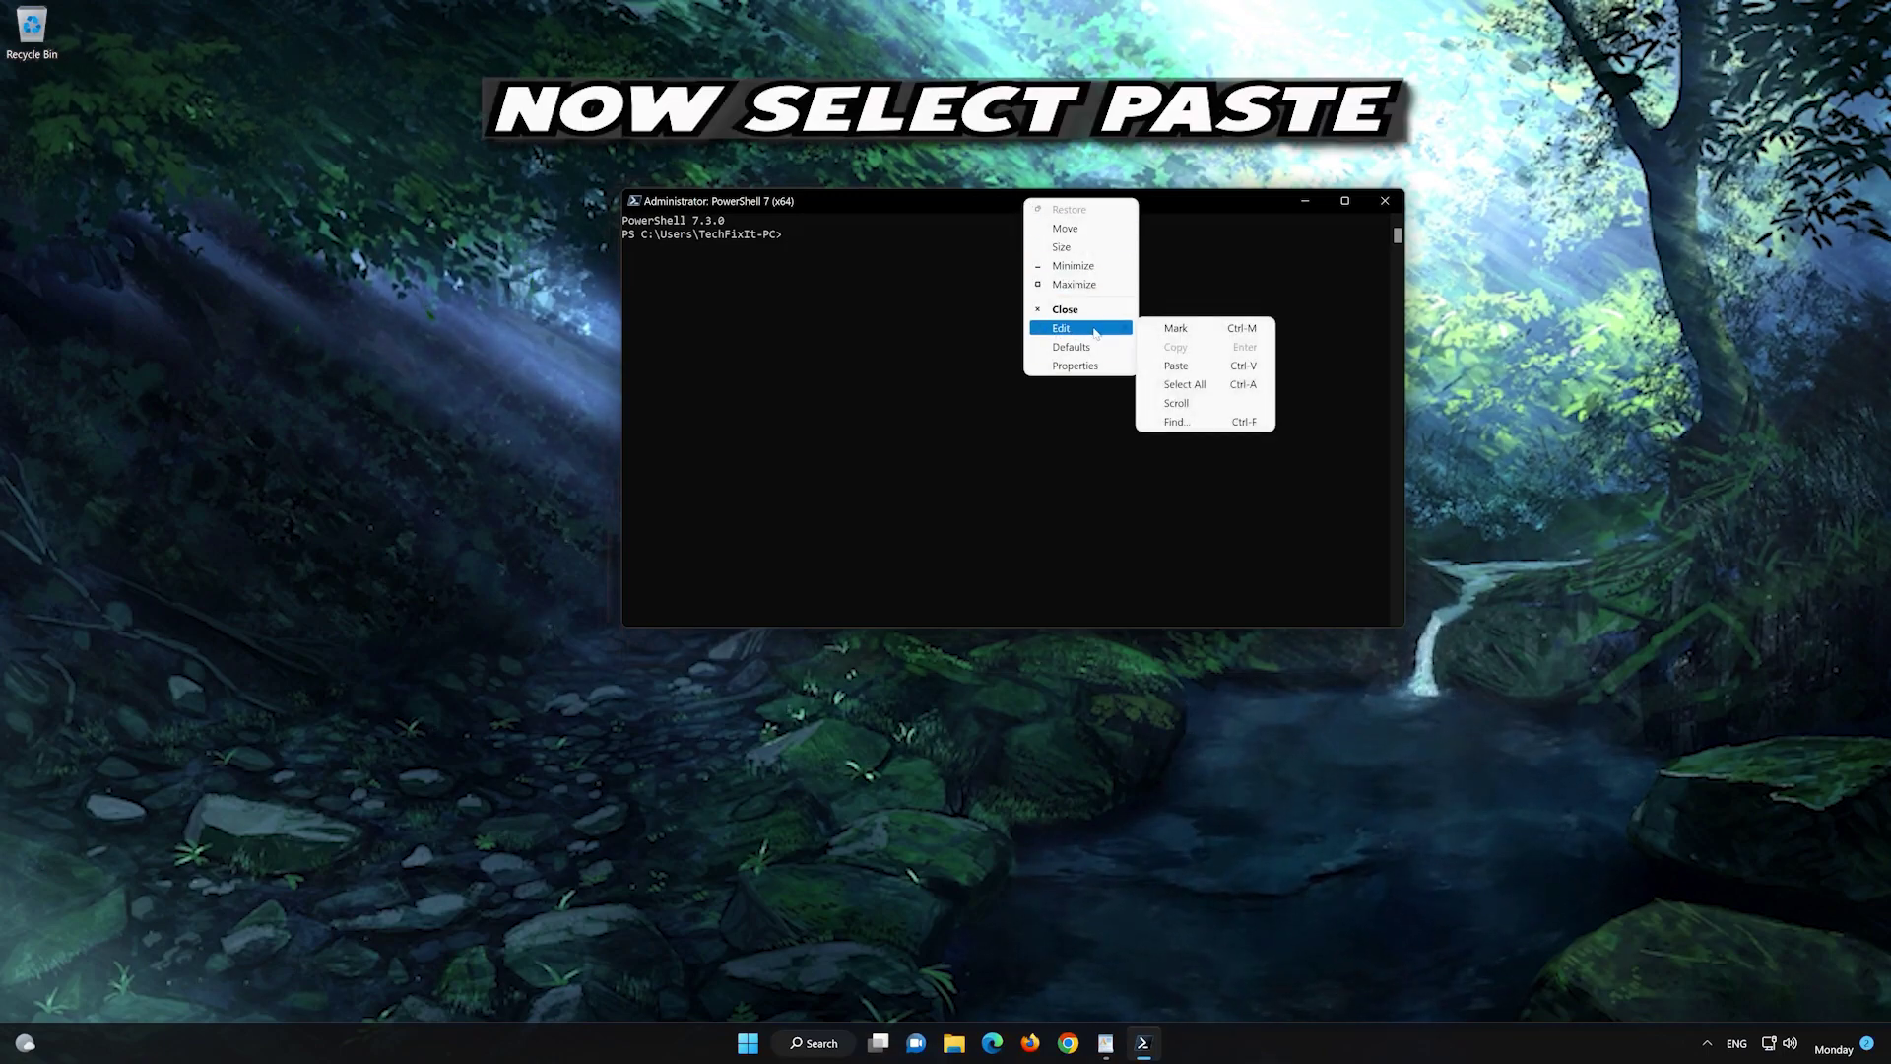
left_click(1221, 366)
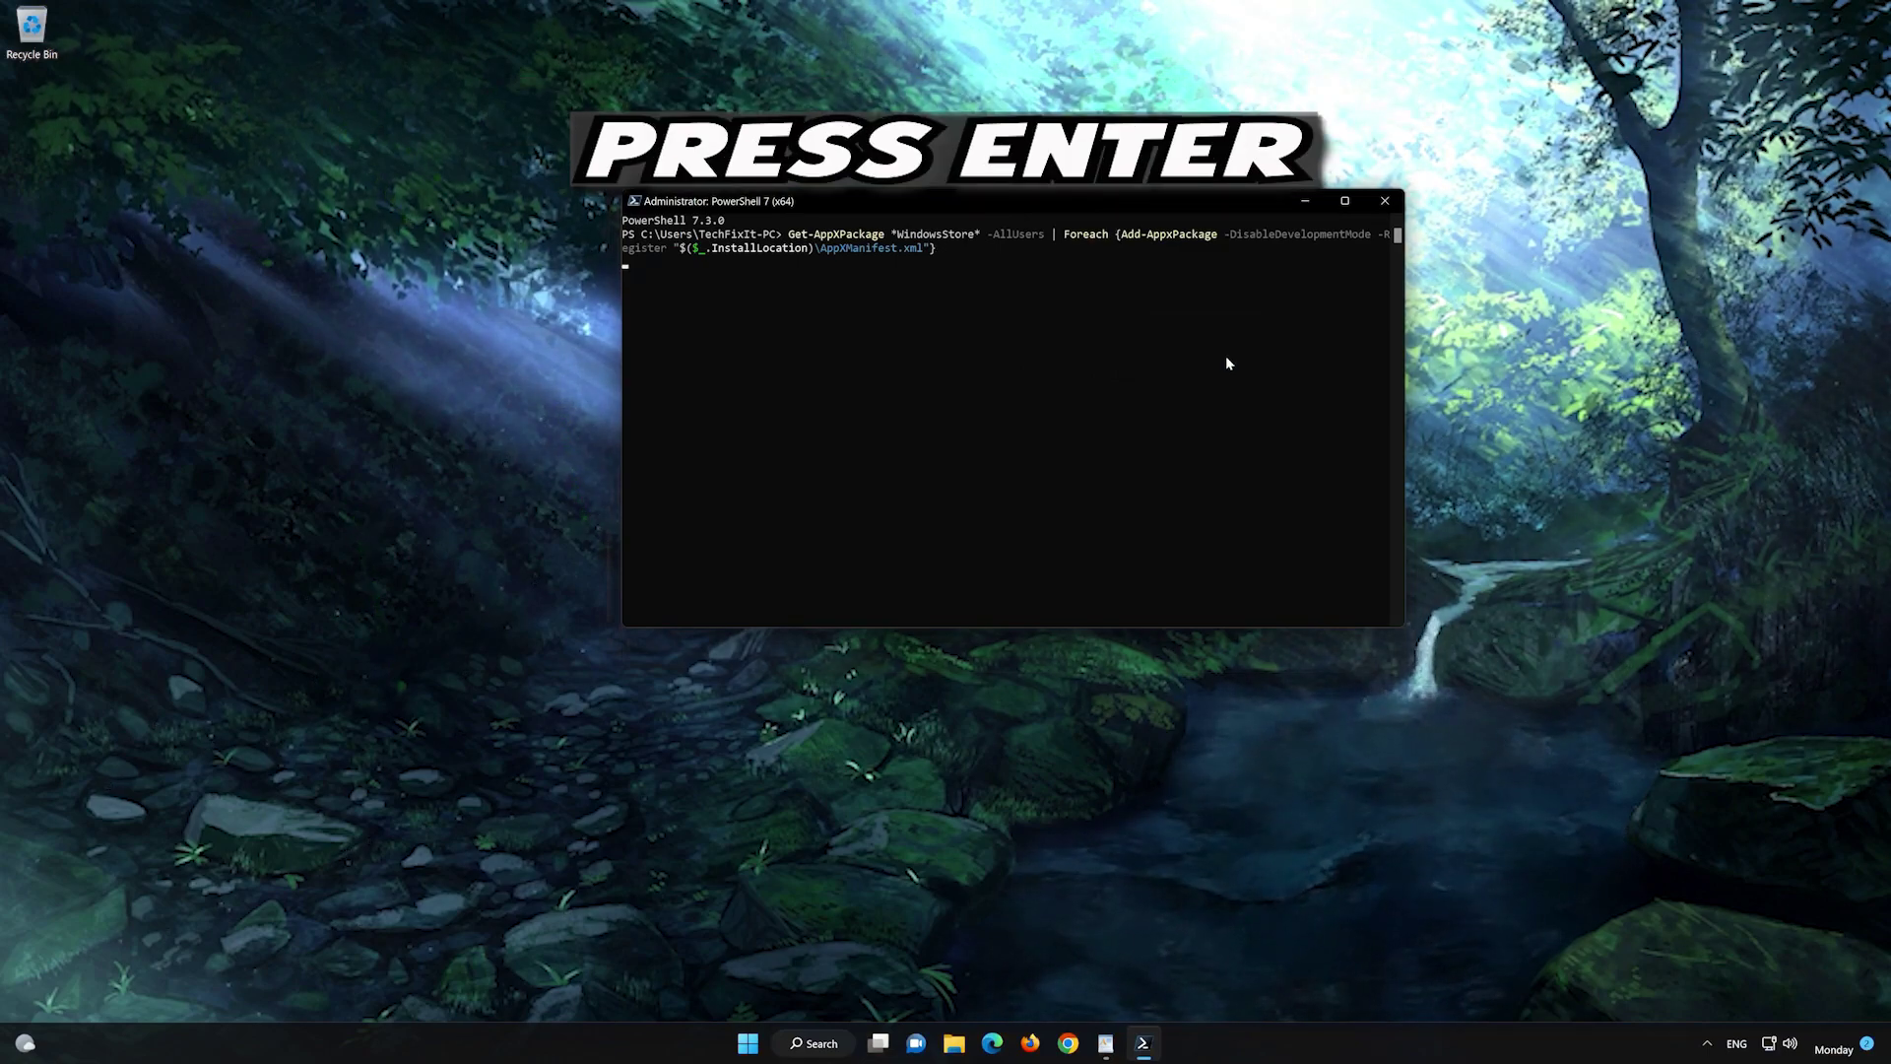
key("Return")
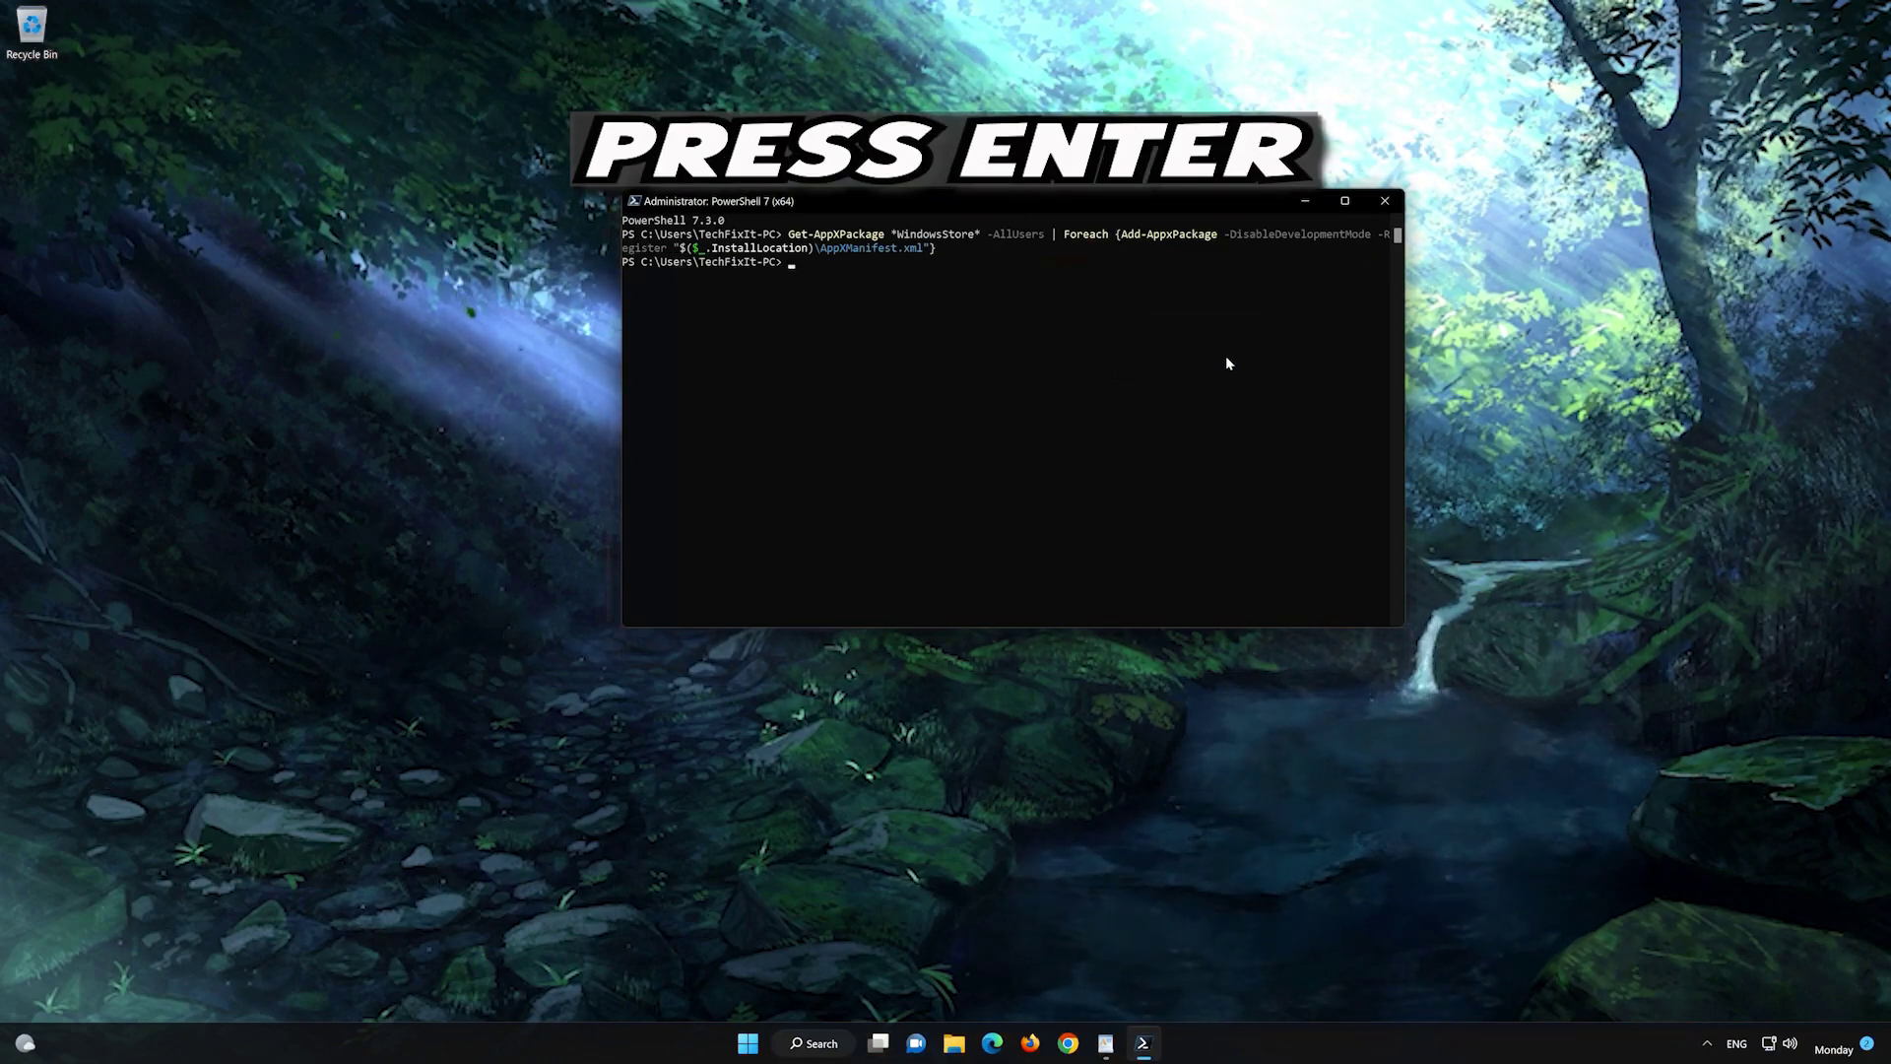
Copy the second command, Get-AppXPackage | Foreach with Add-AppxPackage -DisableDevelopmentMode -Register, from the WordPad document.
left_click(1105, 1043)
left_click_drag(962, 412, 763, 393)
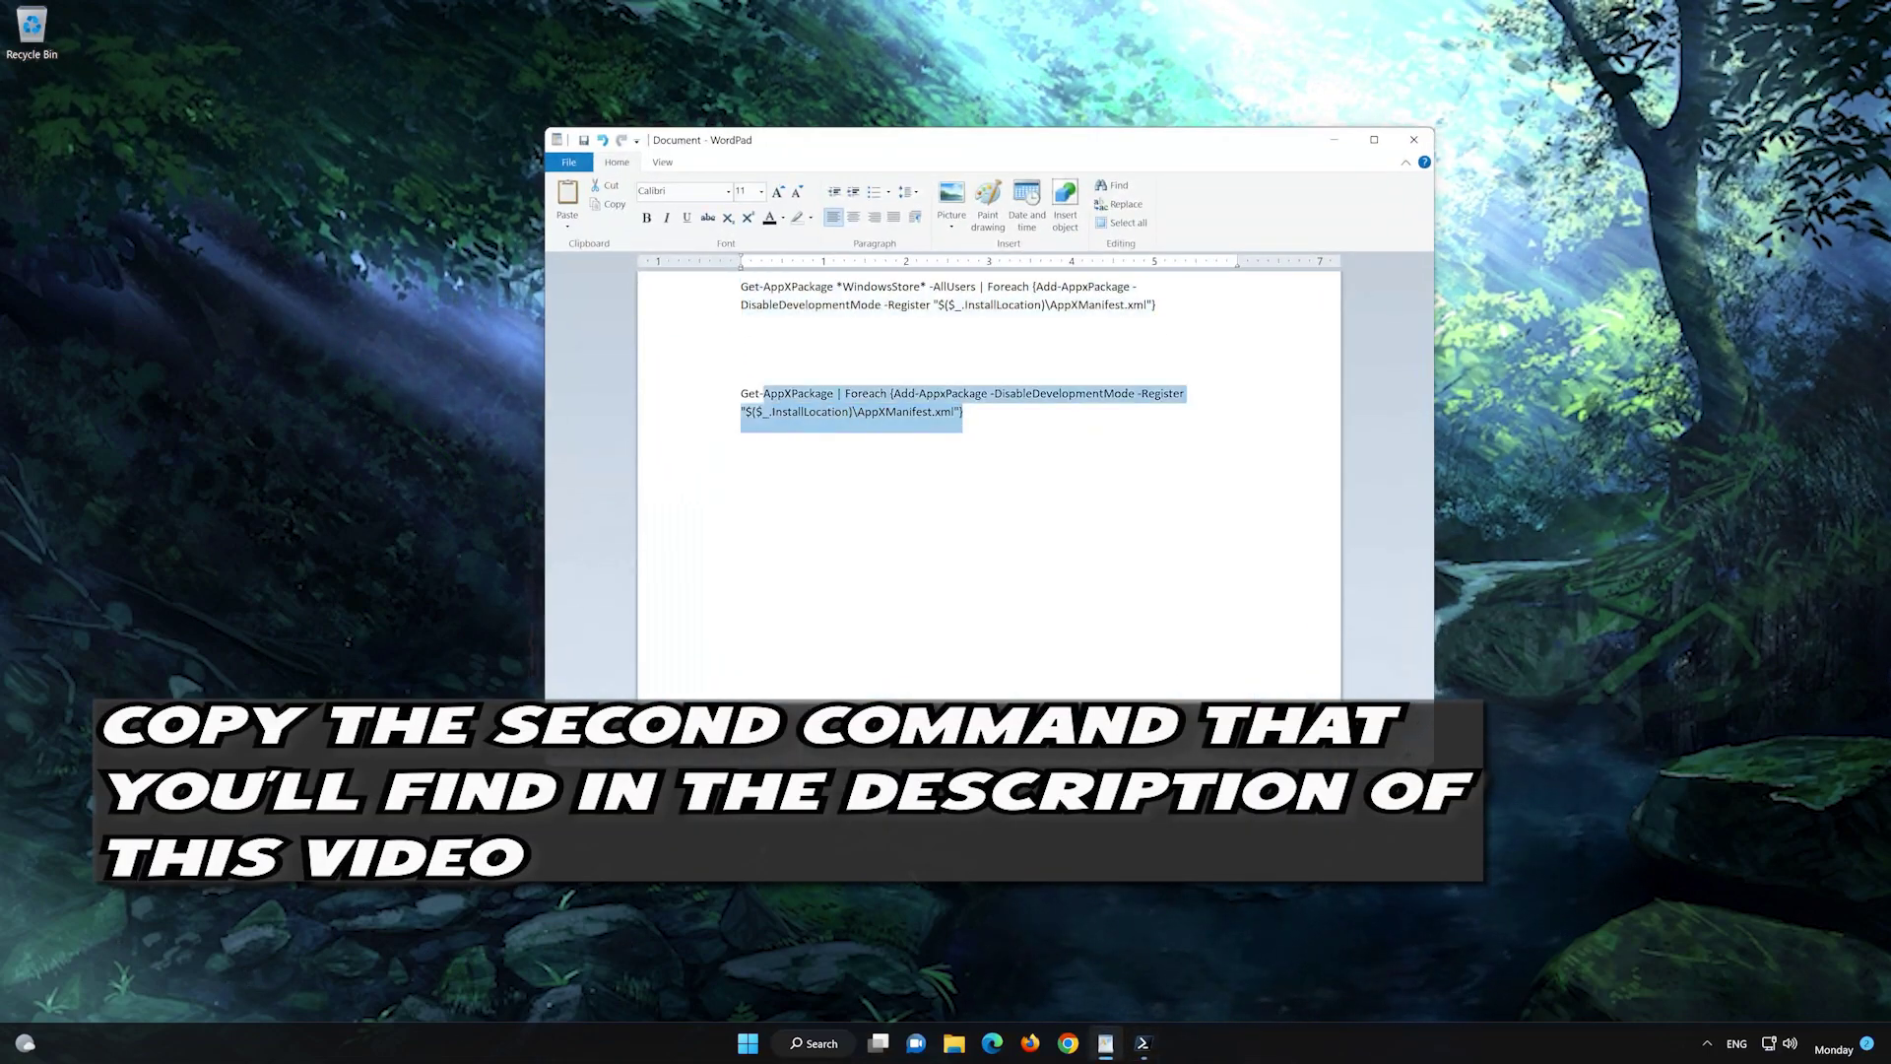
right_click(782, 395)
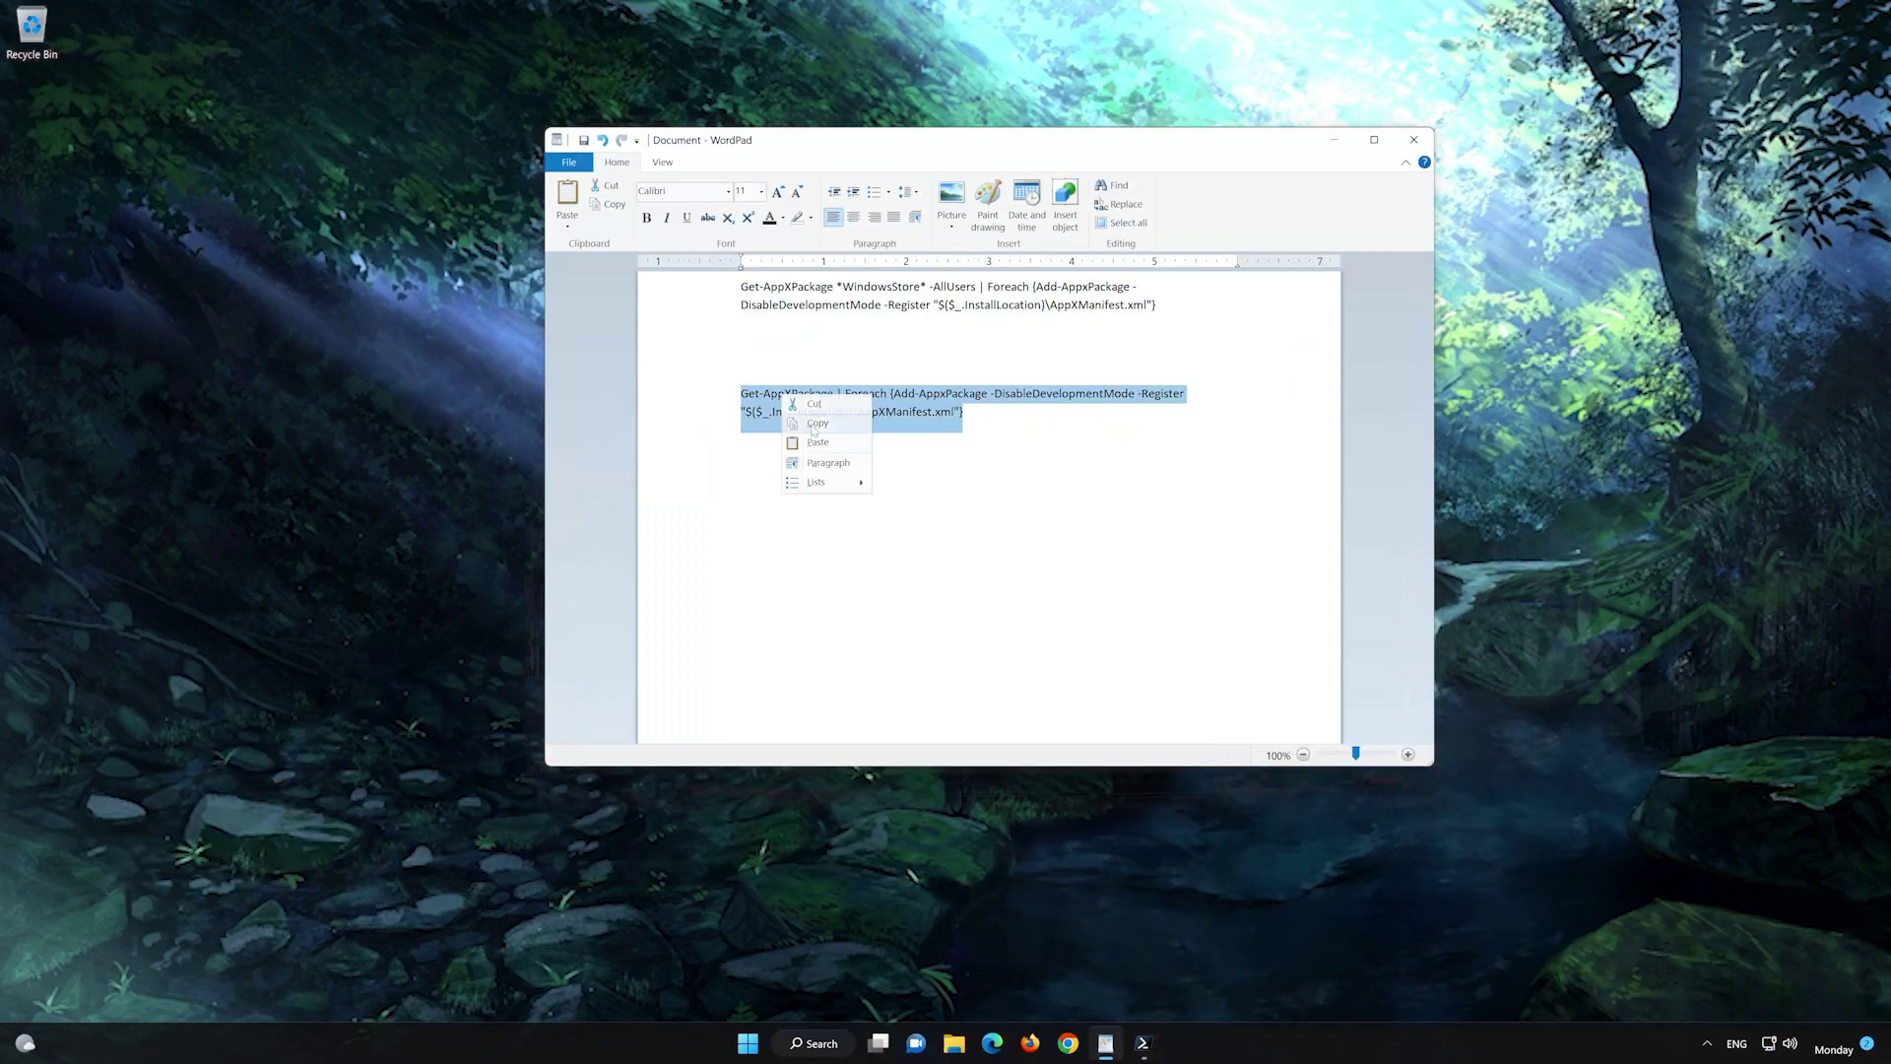
left_click(816, 424)
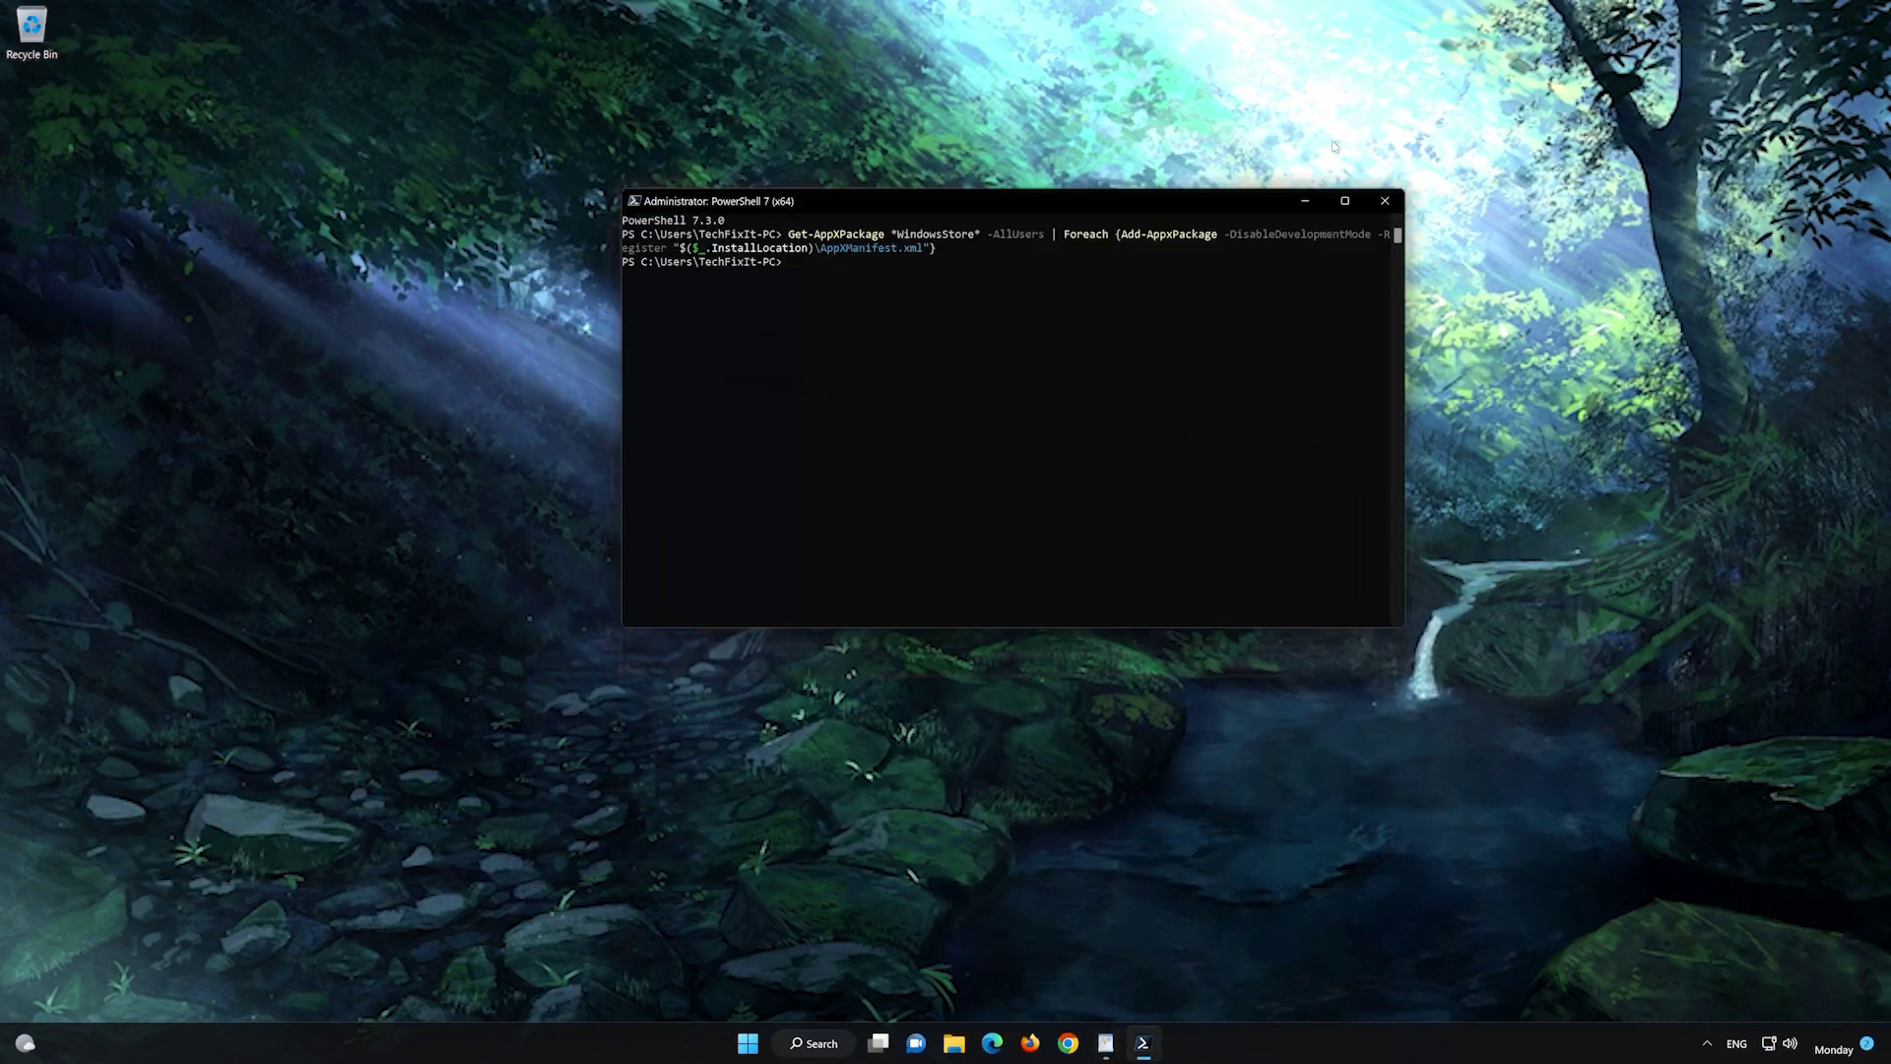
Paste the copied command for re-registering all app packages into PowerShell, run it, and close the session with exit.
right_click(861, 201)
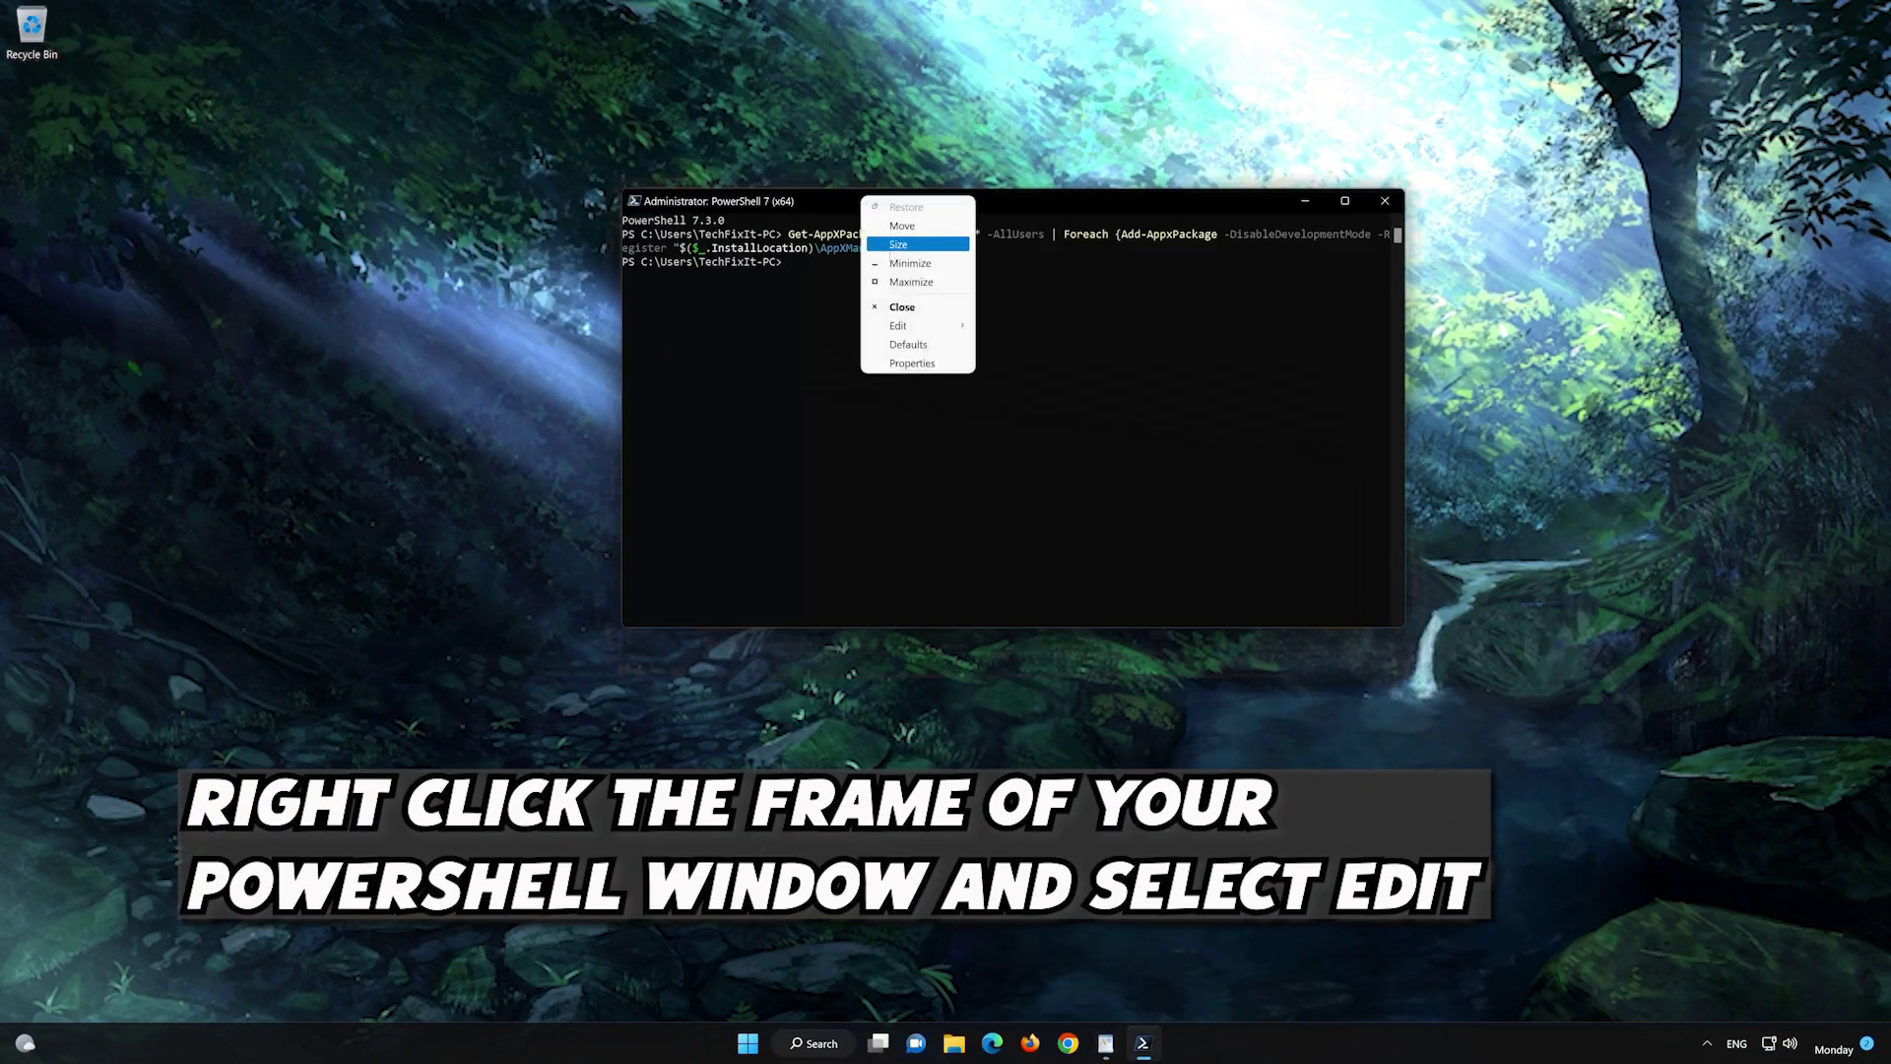
mouse_move(917, 333)
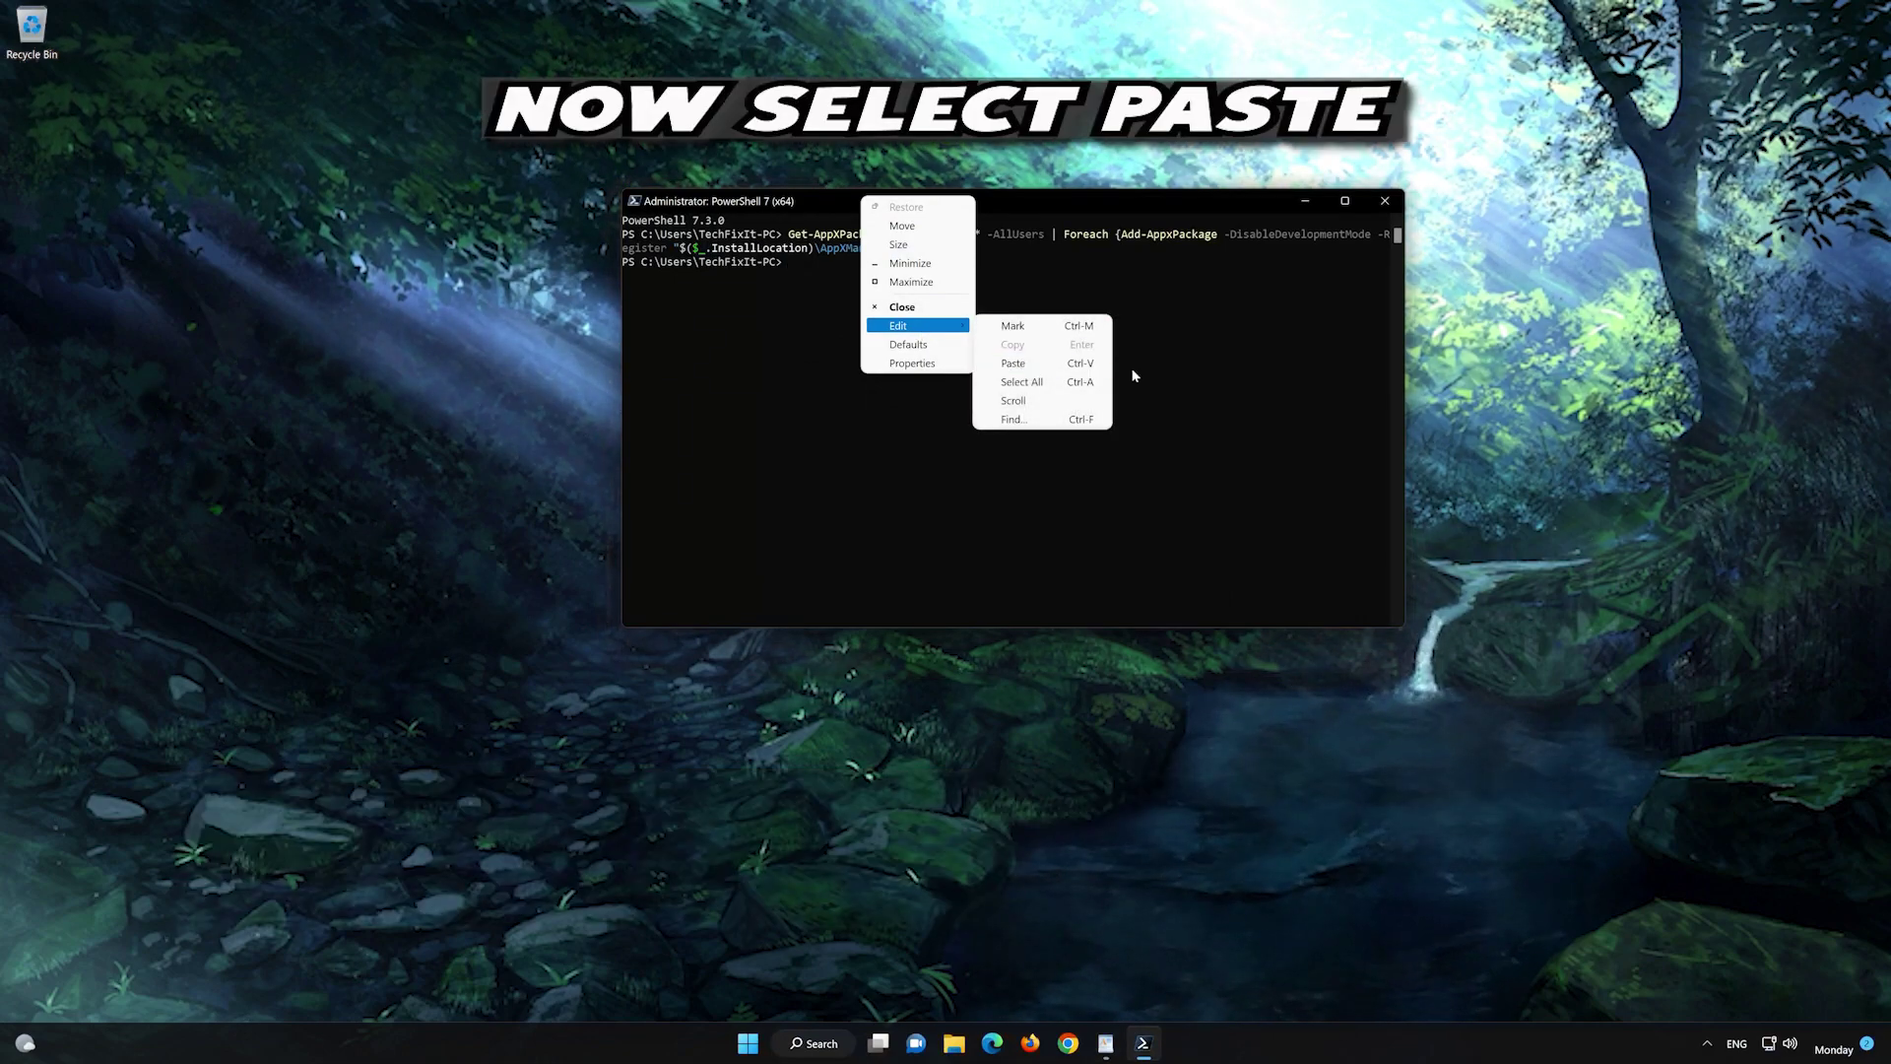
left_click(1053, 364)
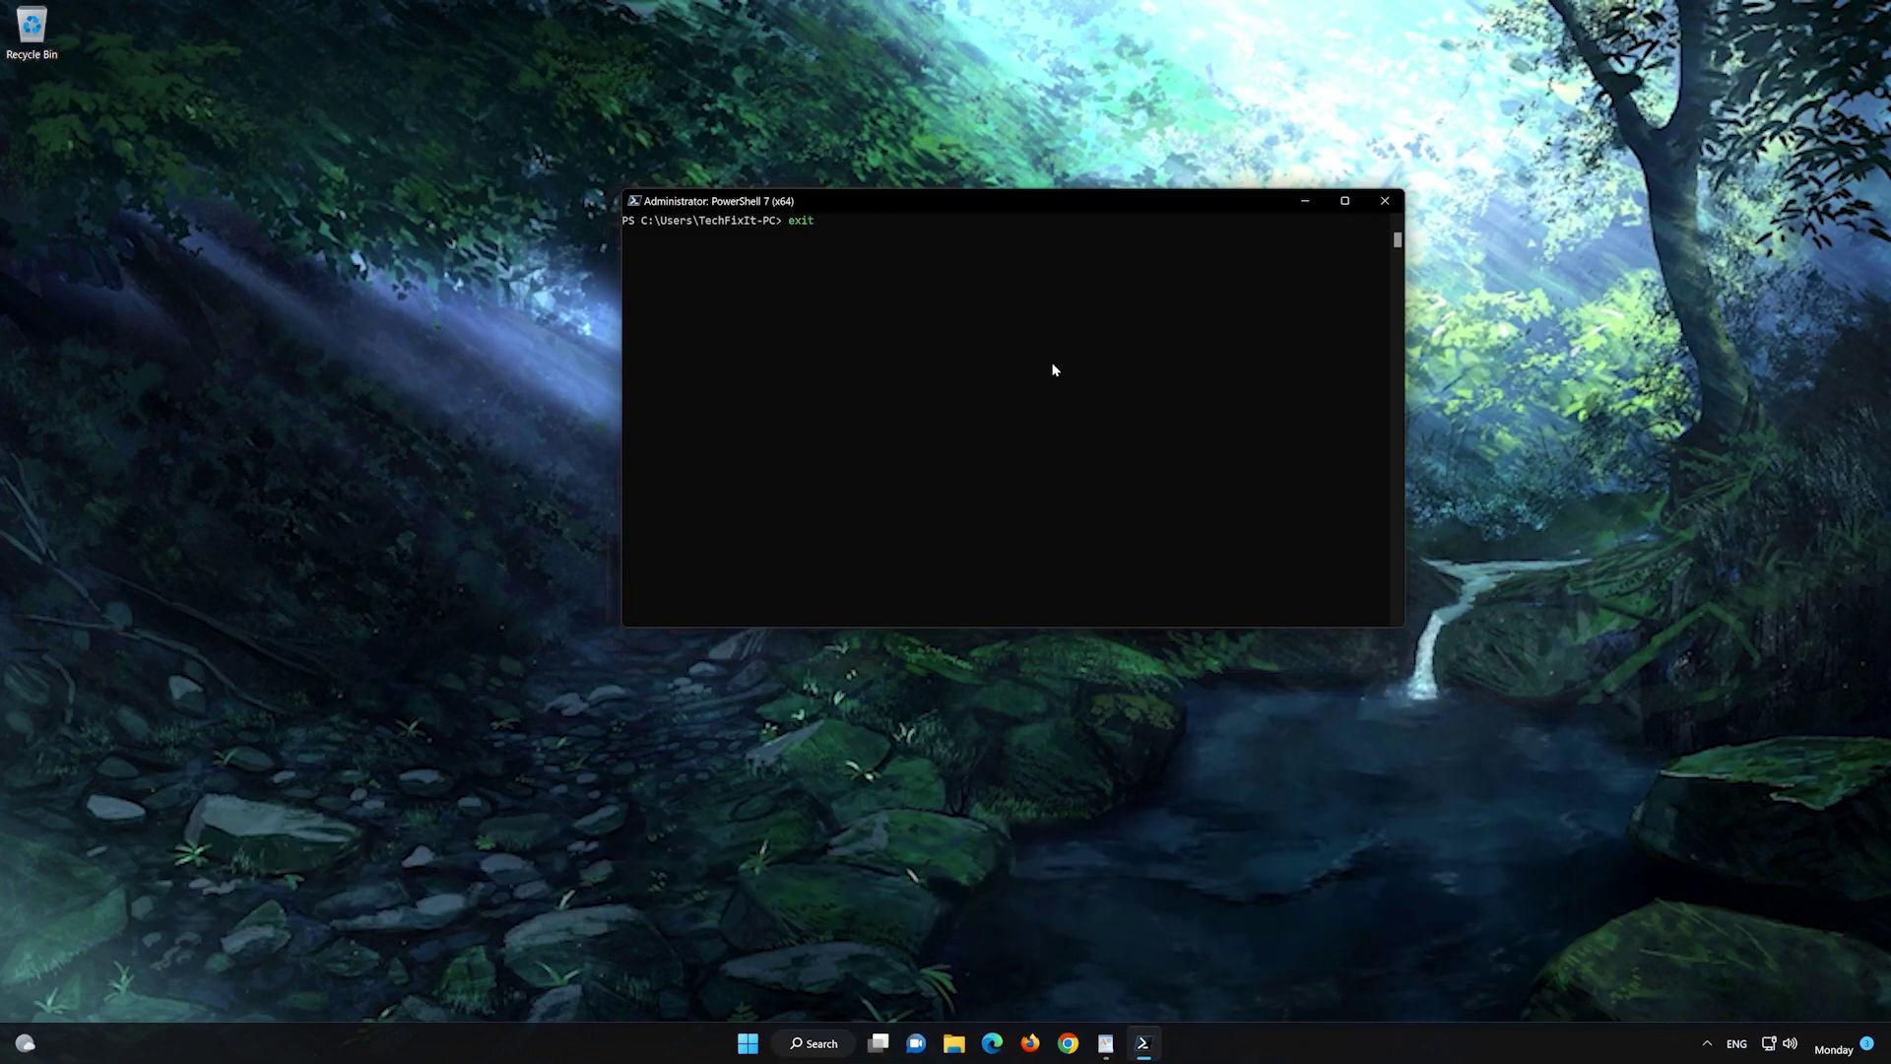
key("Return")
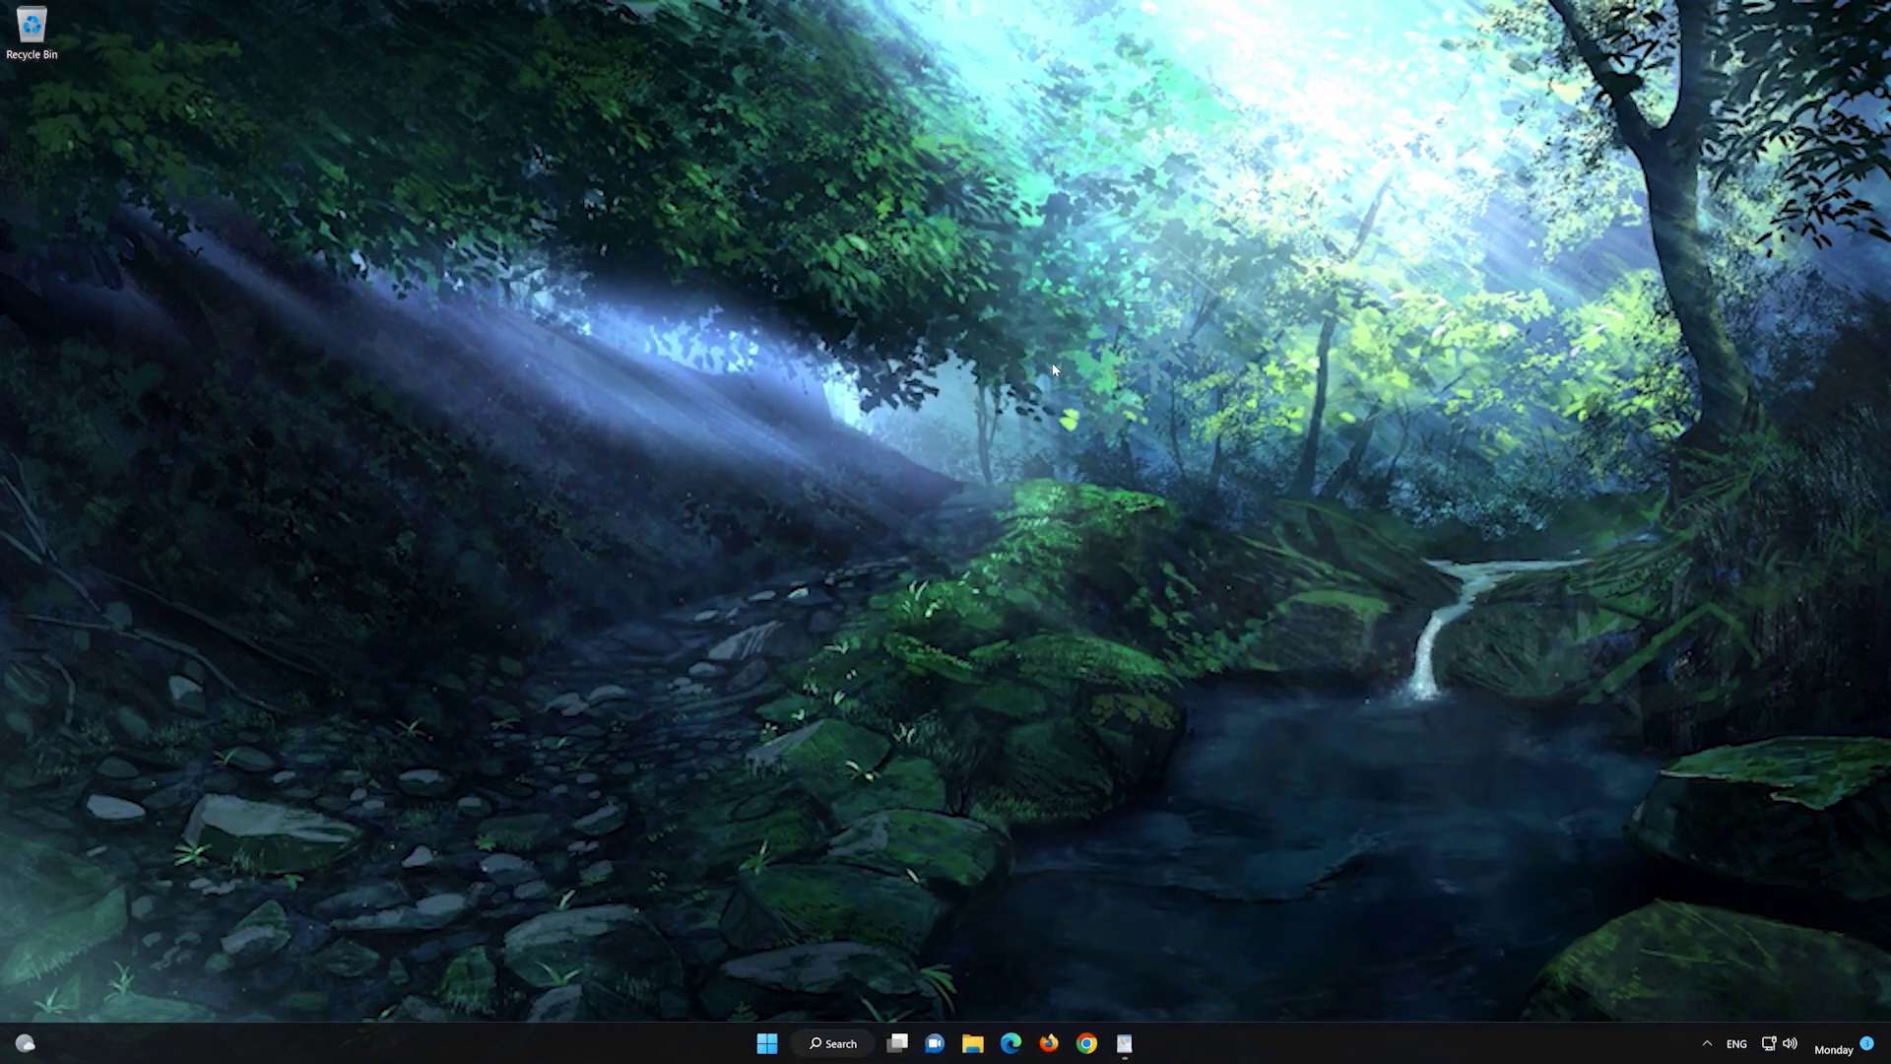
Find Microsoft Store from the Start menu, pin it to the taskbar, and launch it from there.
left_click(766, 1046)
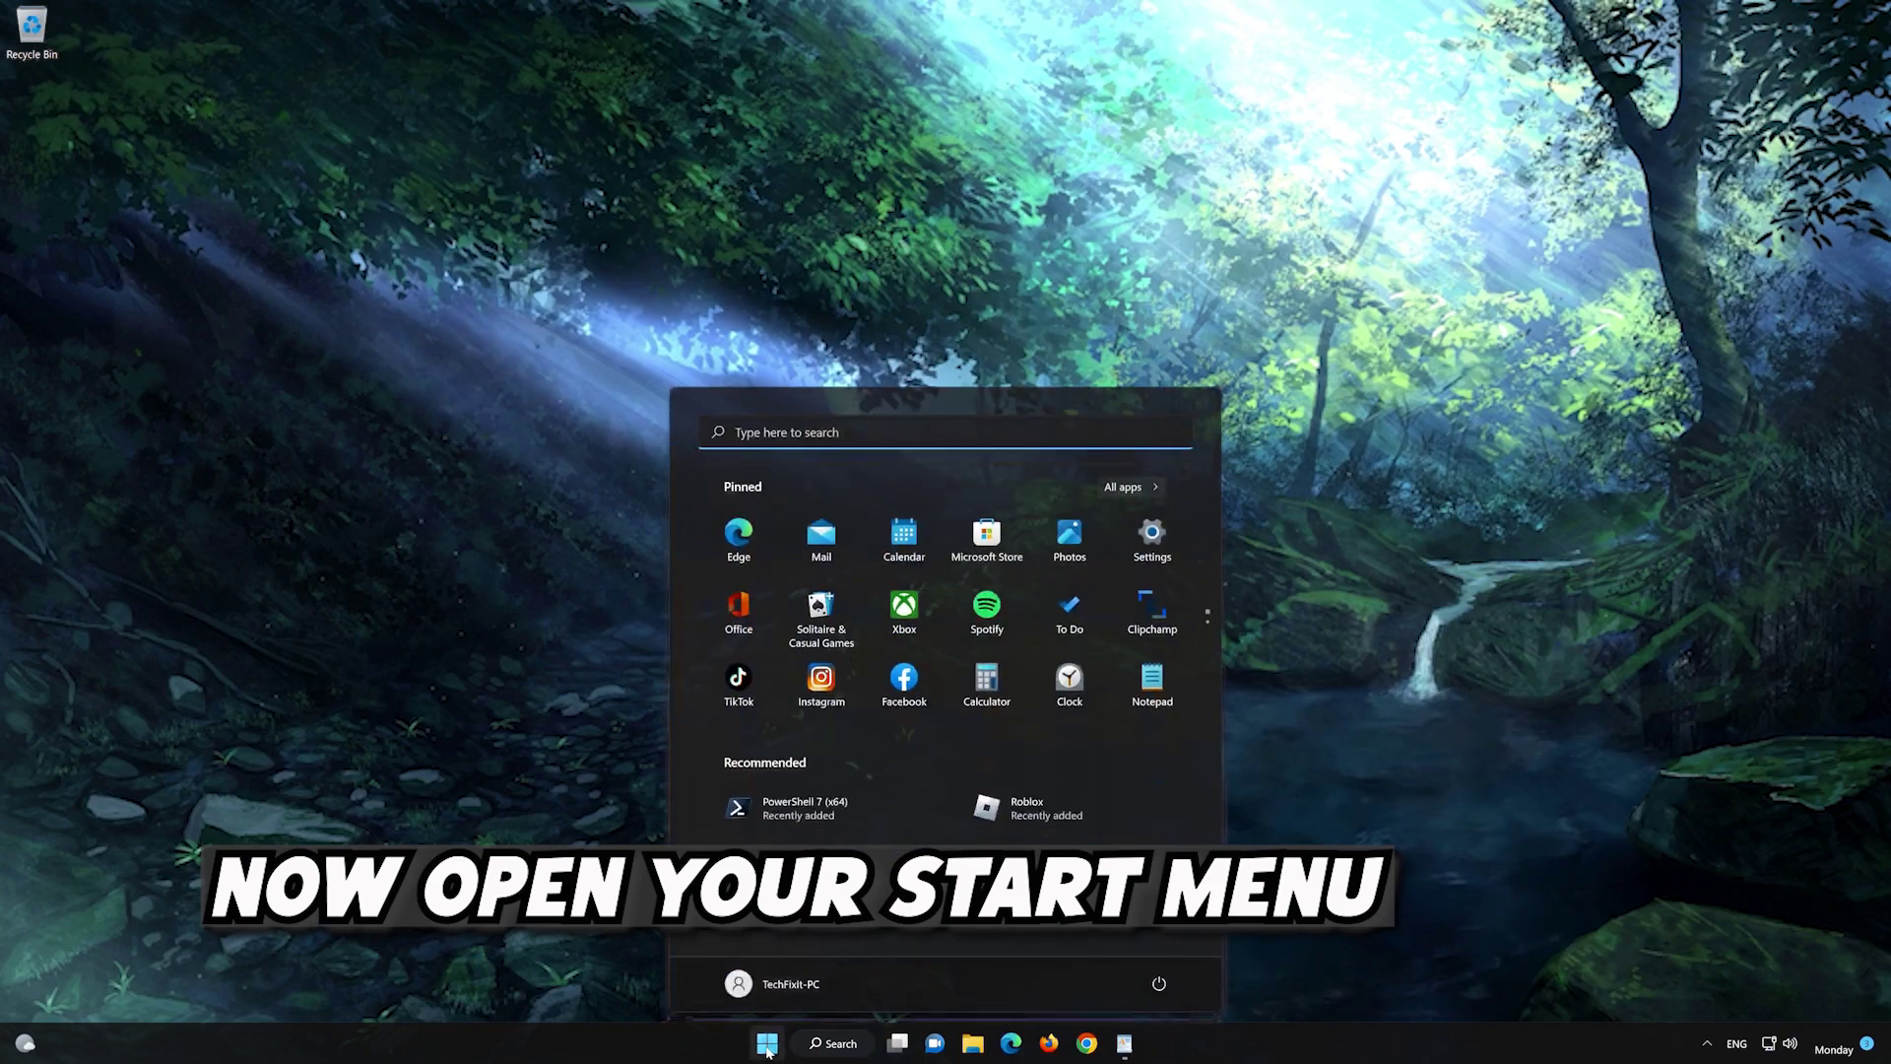
type("mi")
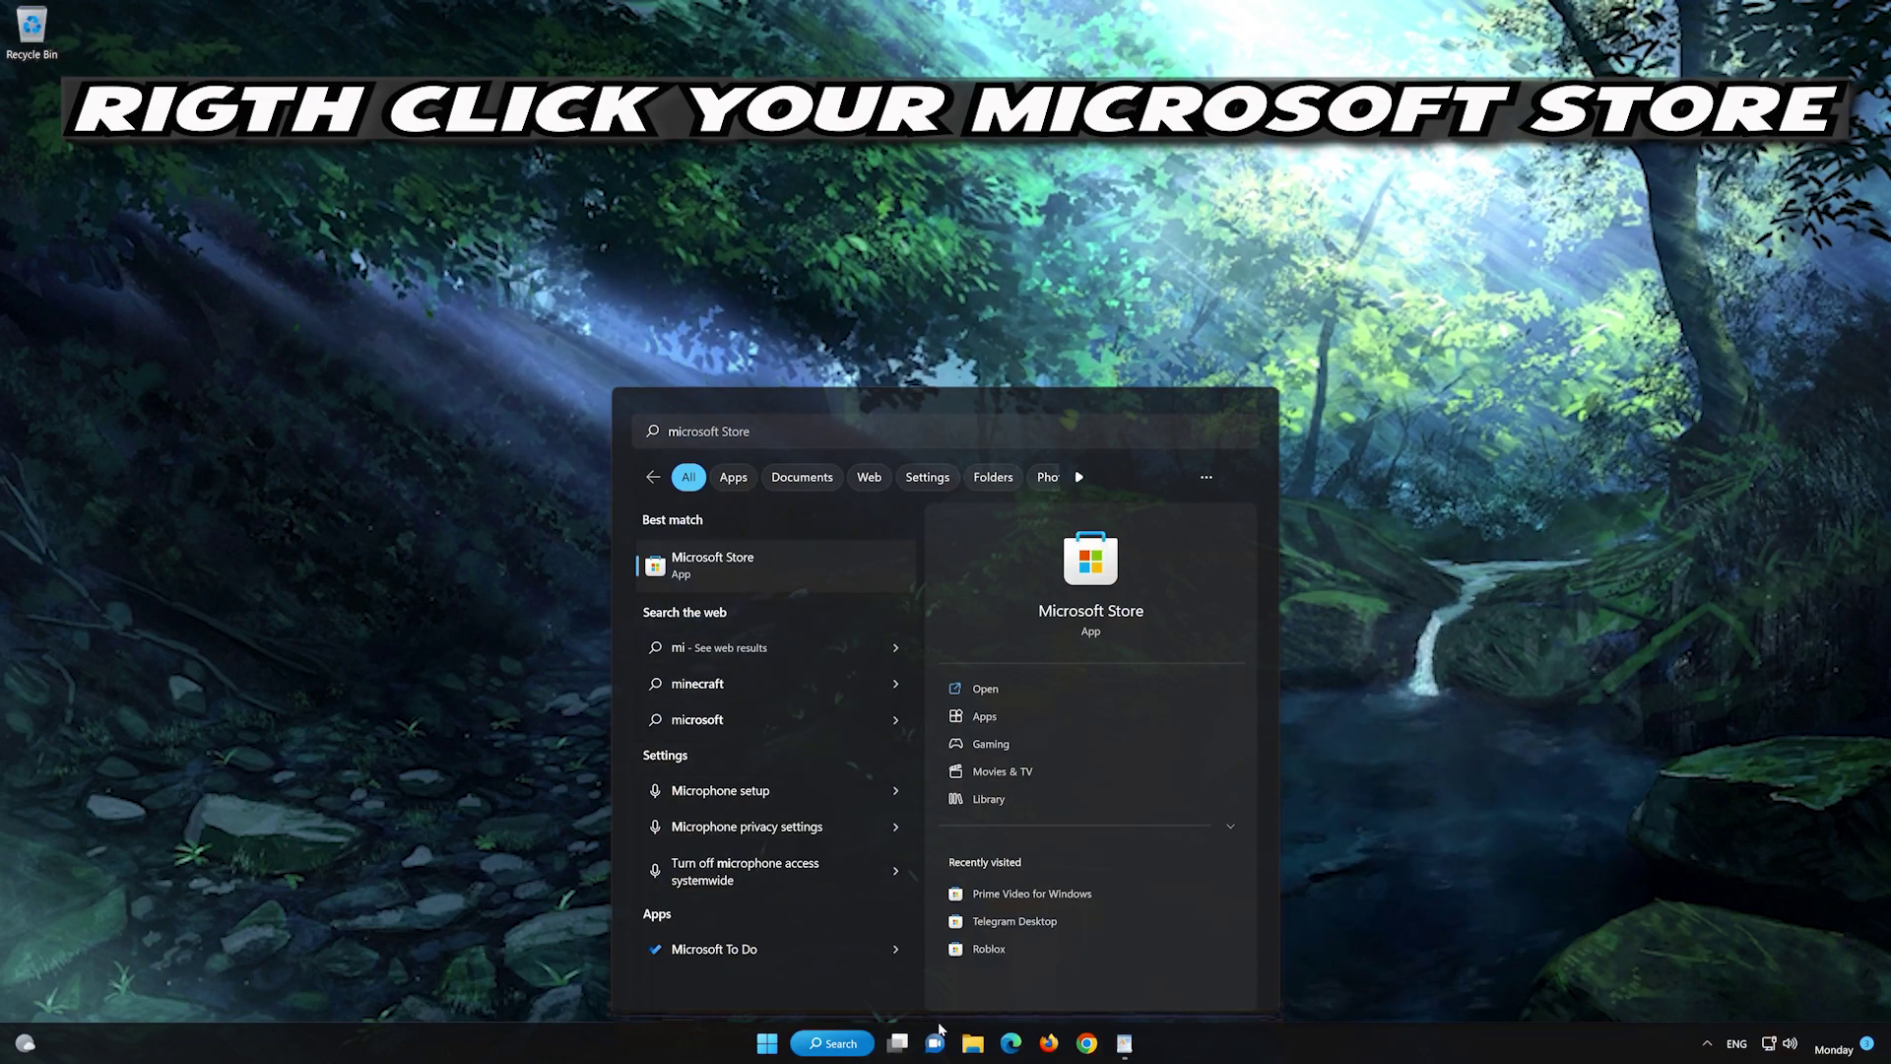
right_click(868, 572)
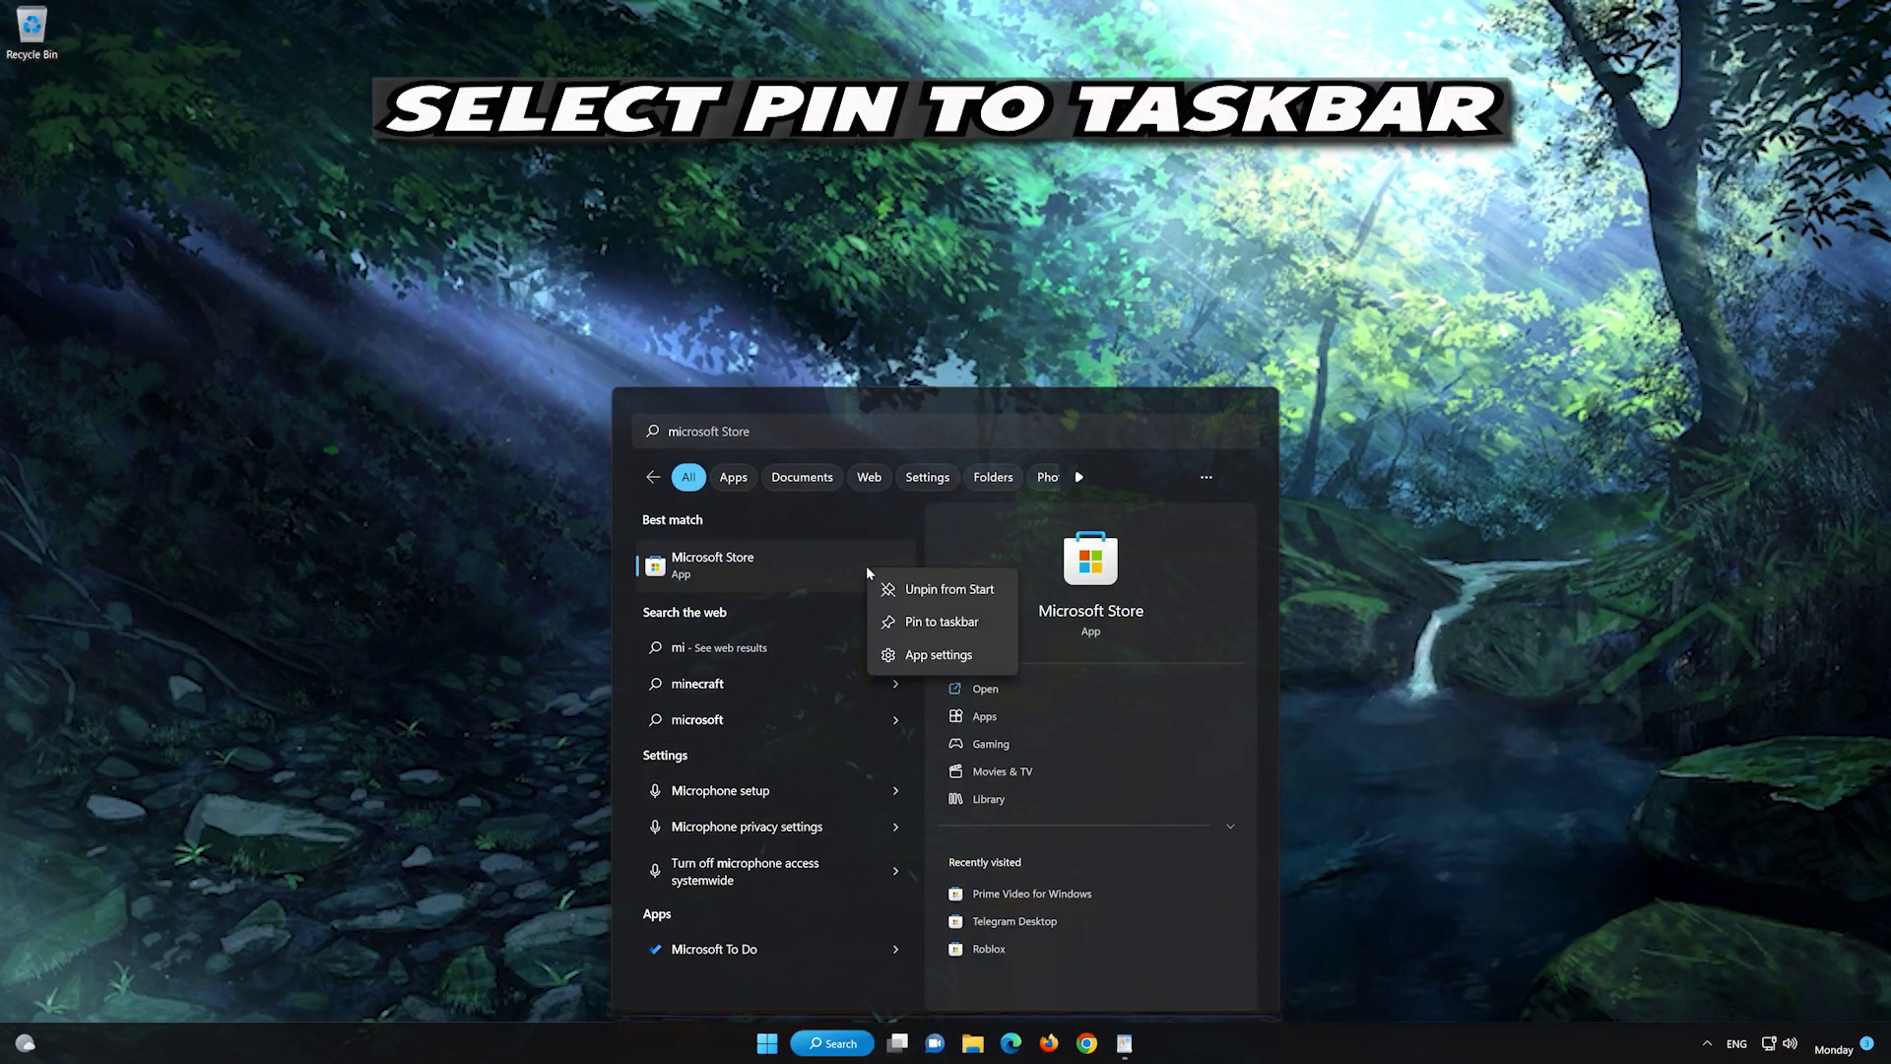
left_click(951, 622)
left_click(1387, 632)
left_click(1143, 1044)
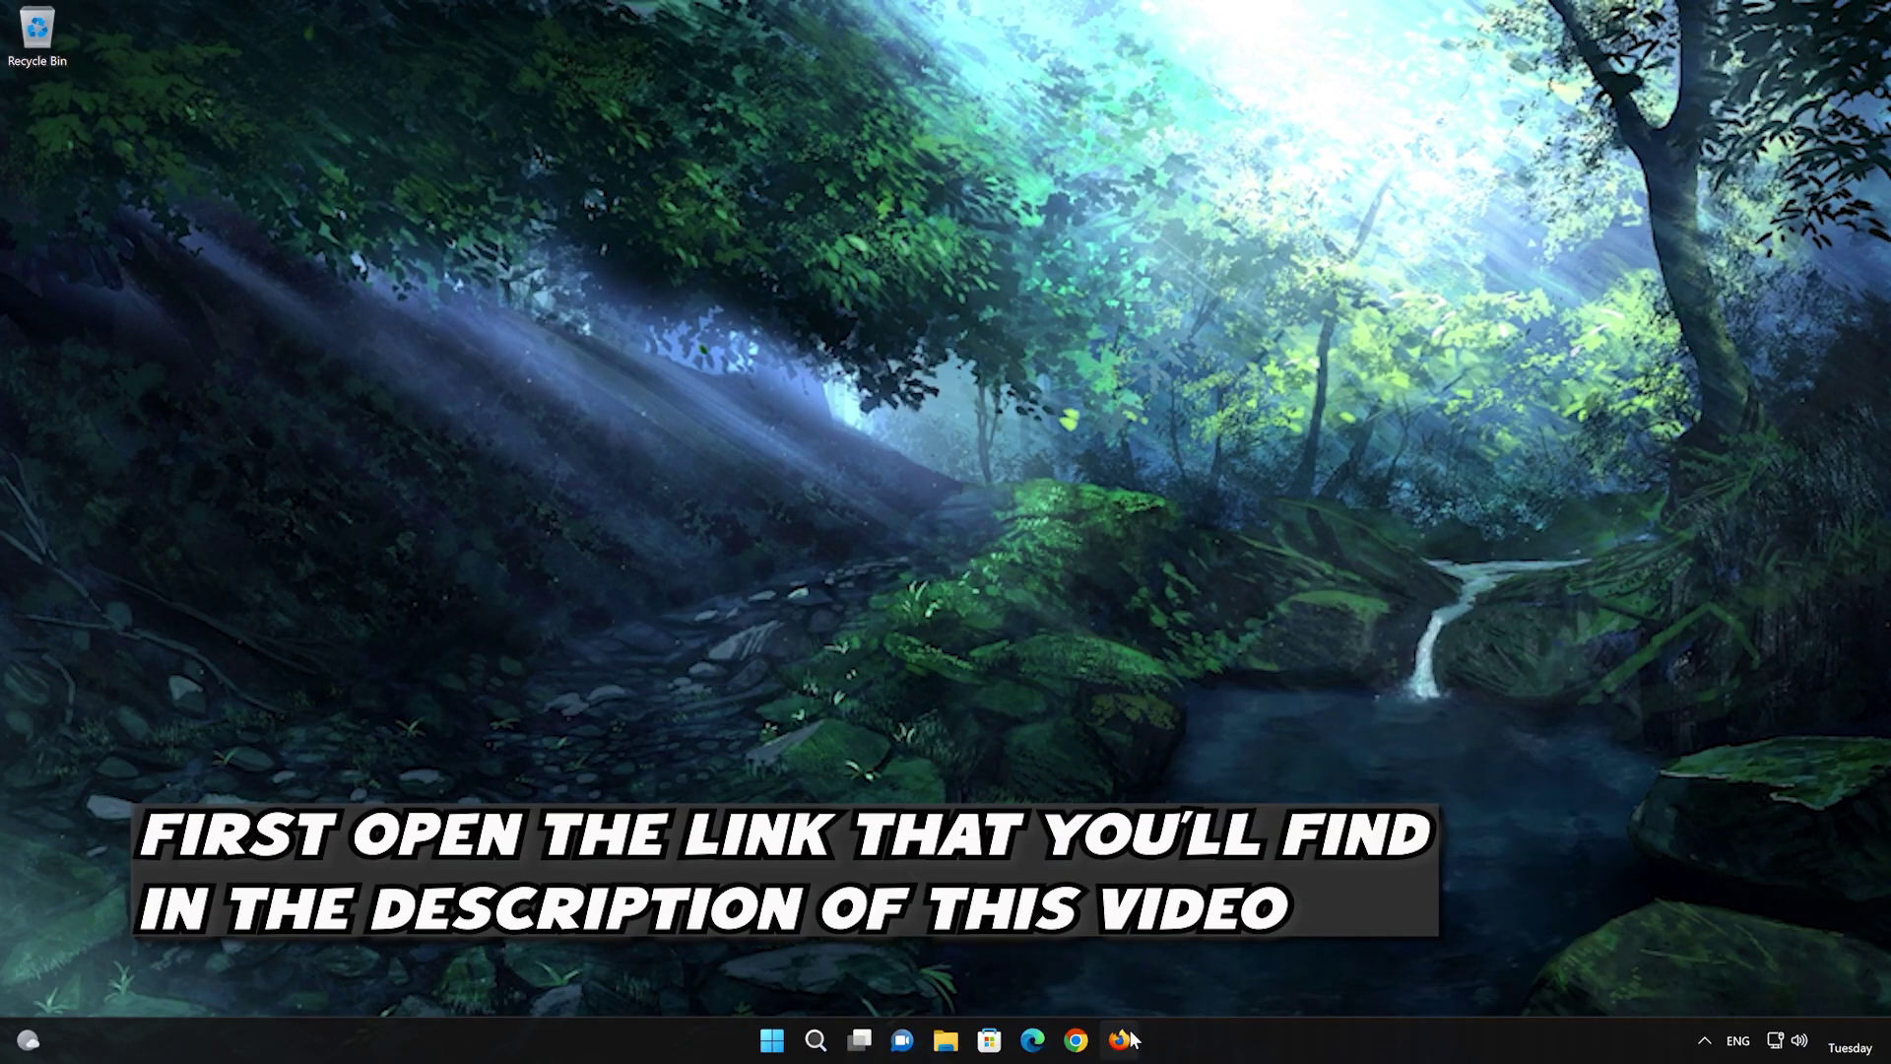
Open microsoft.com/software-download/windows11 in Firefox, download the Create Windows 11 Installation Media tool, and close the browser.
left_click(1121, 1039)
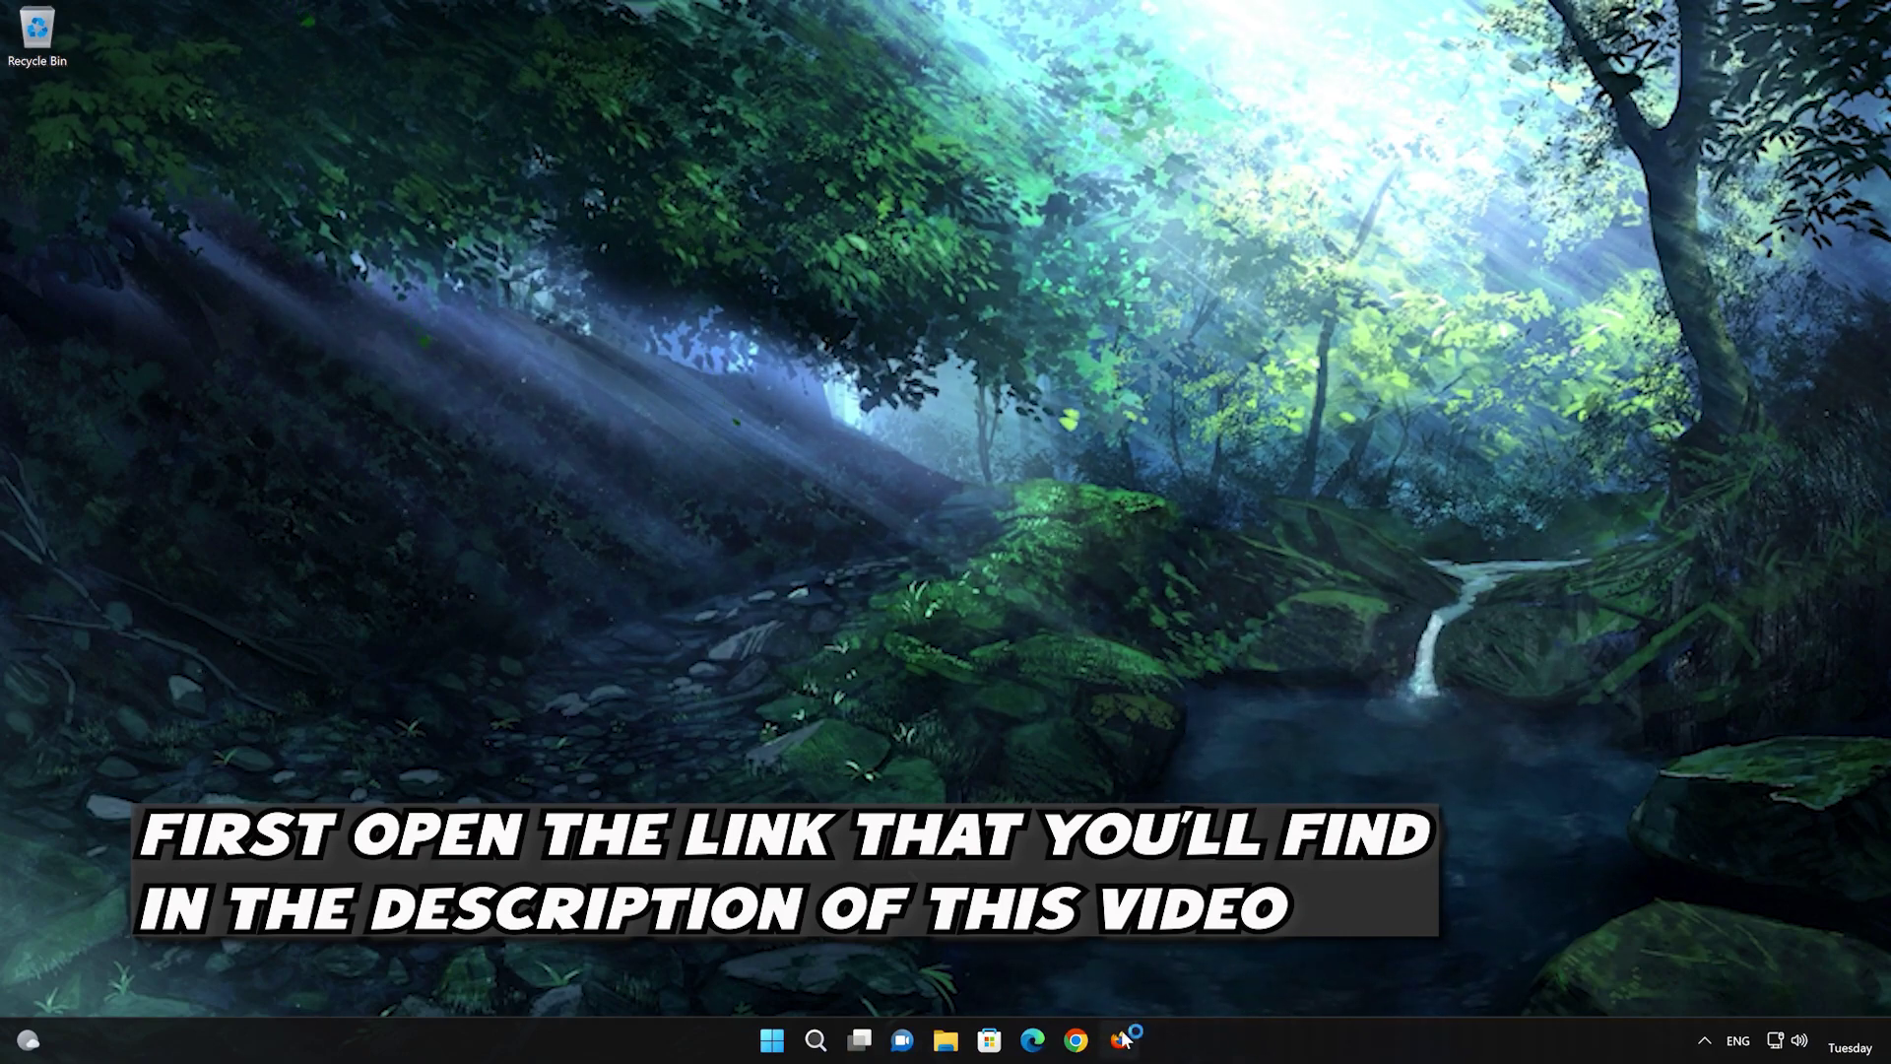
right_click(882, 252)
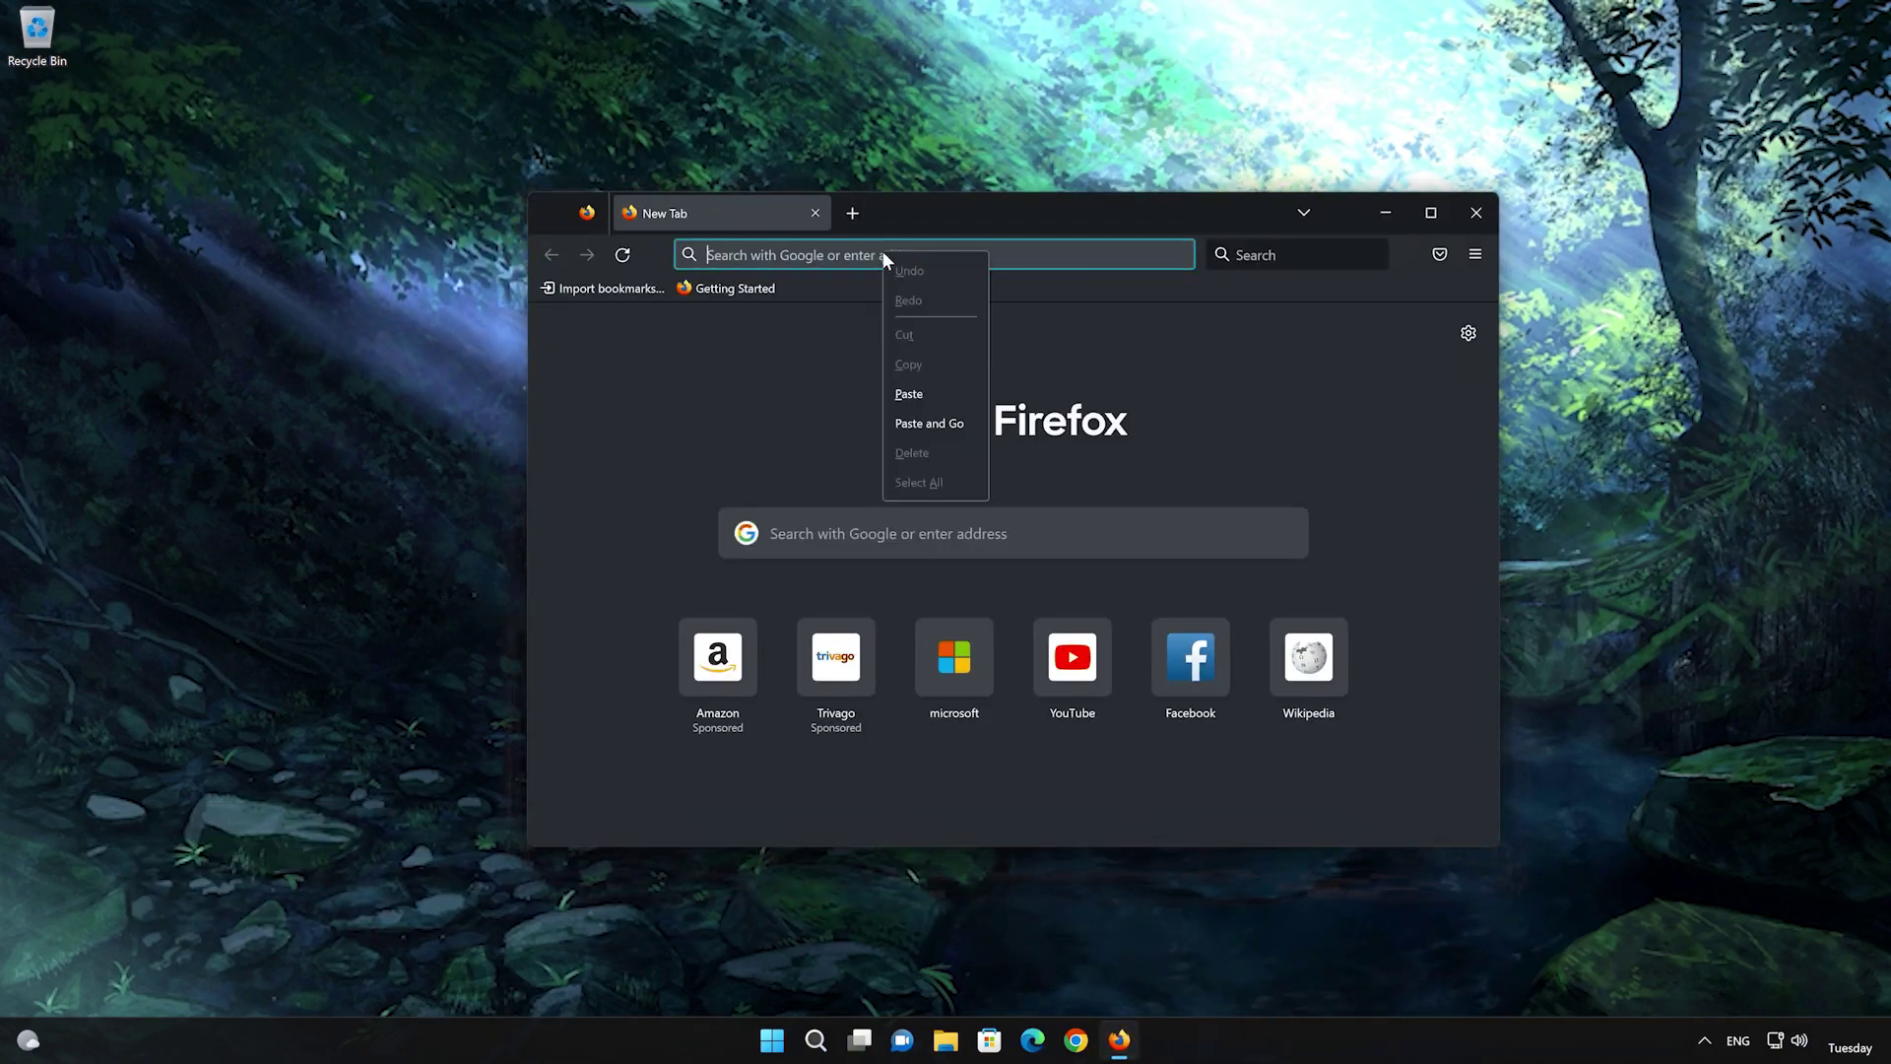
left_click(936, 424)
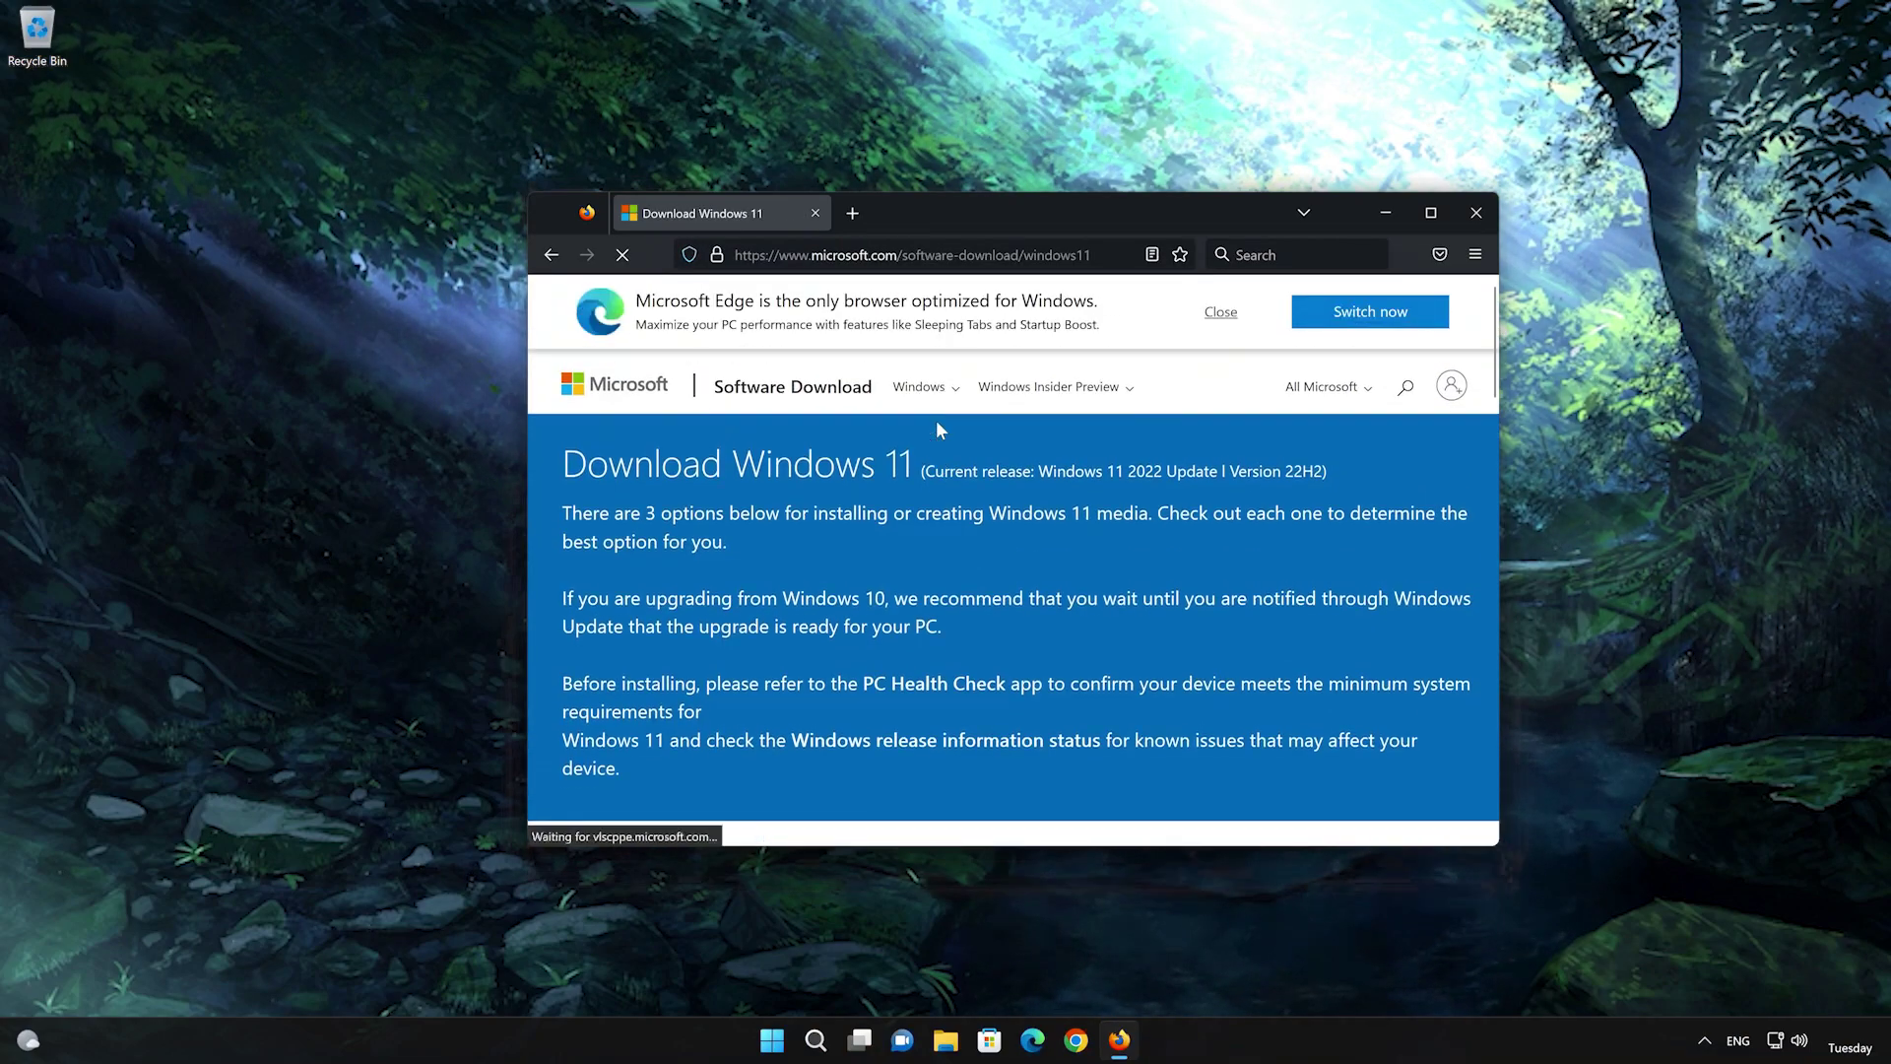
scroll(936, 424, "down", 5)
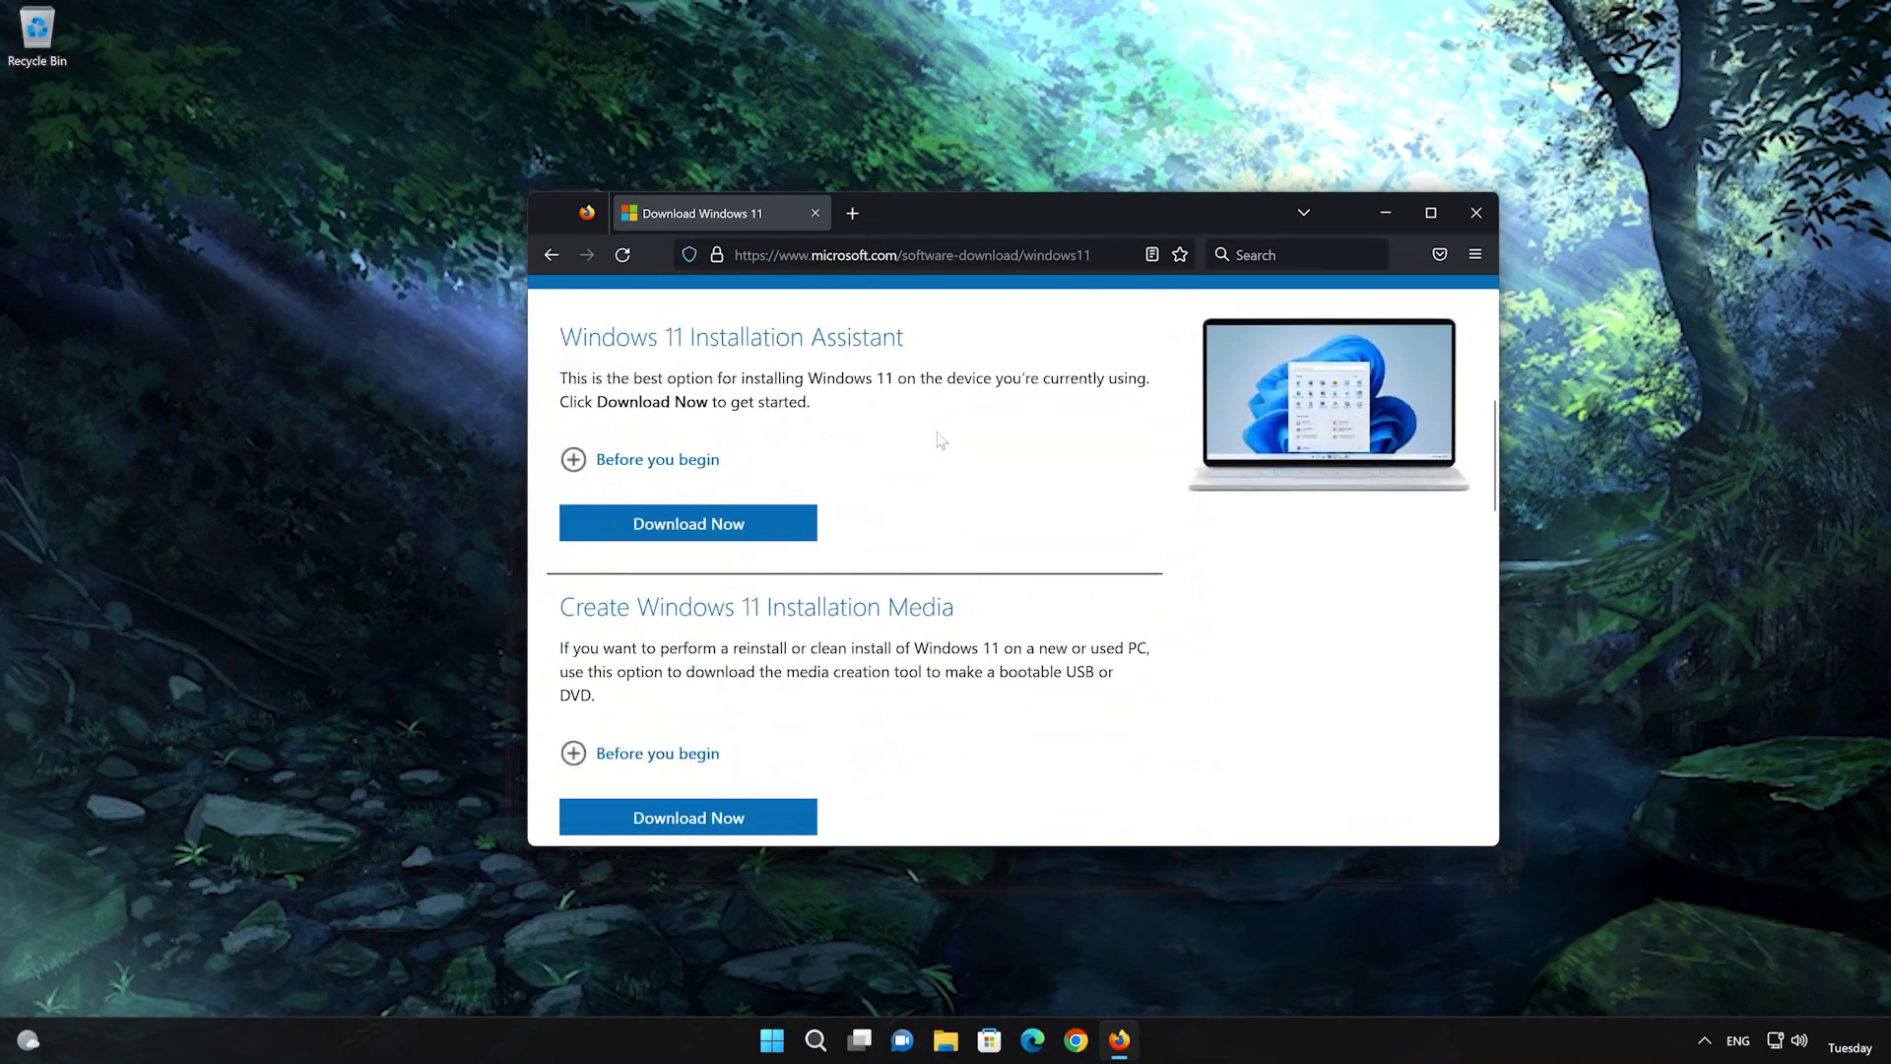
scroll(937, 438, "down", 2)
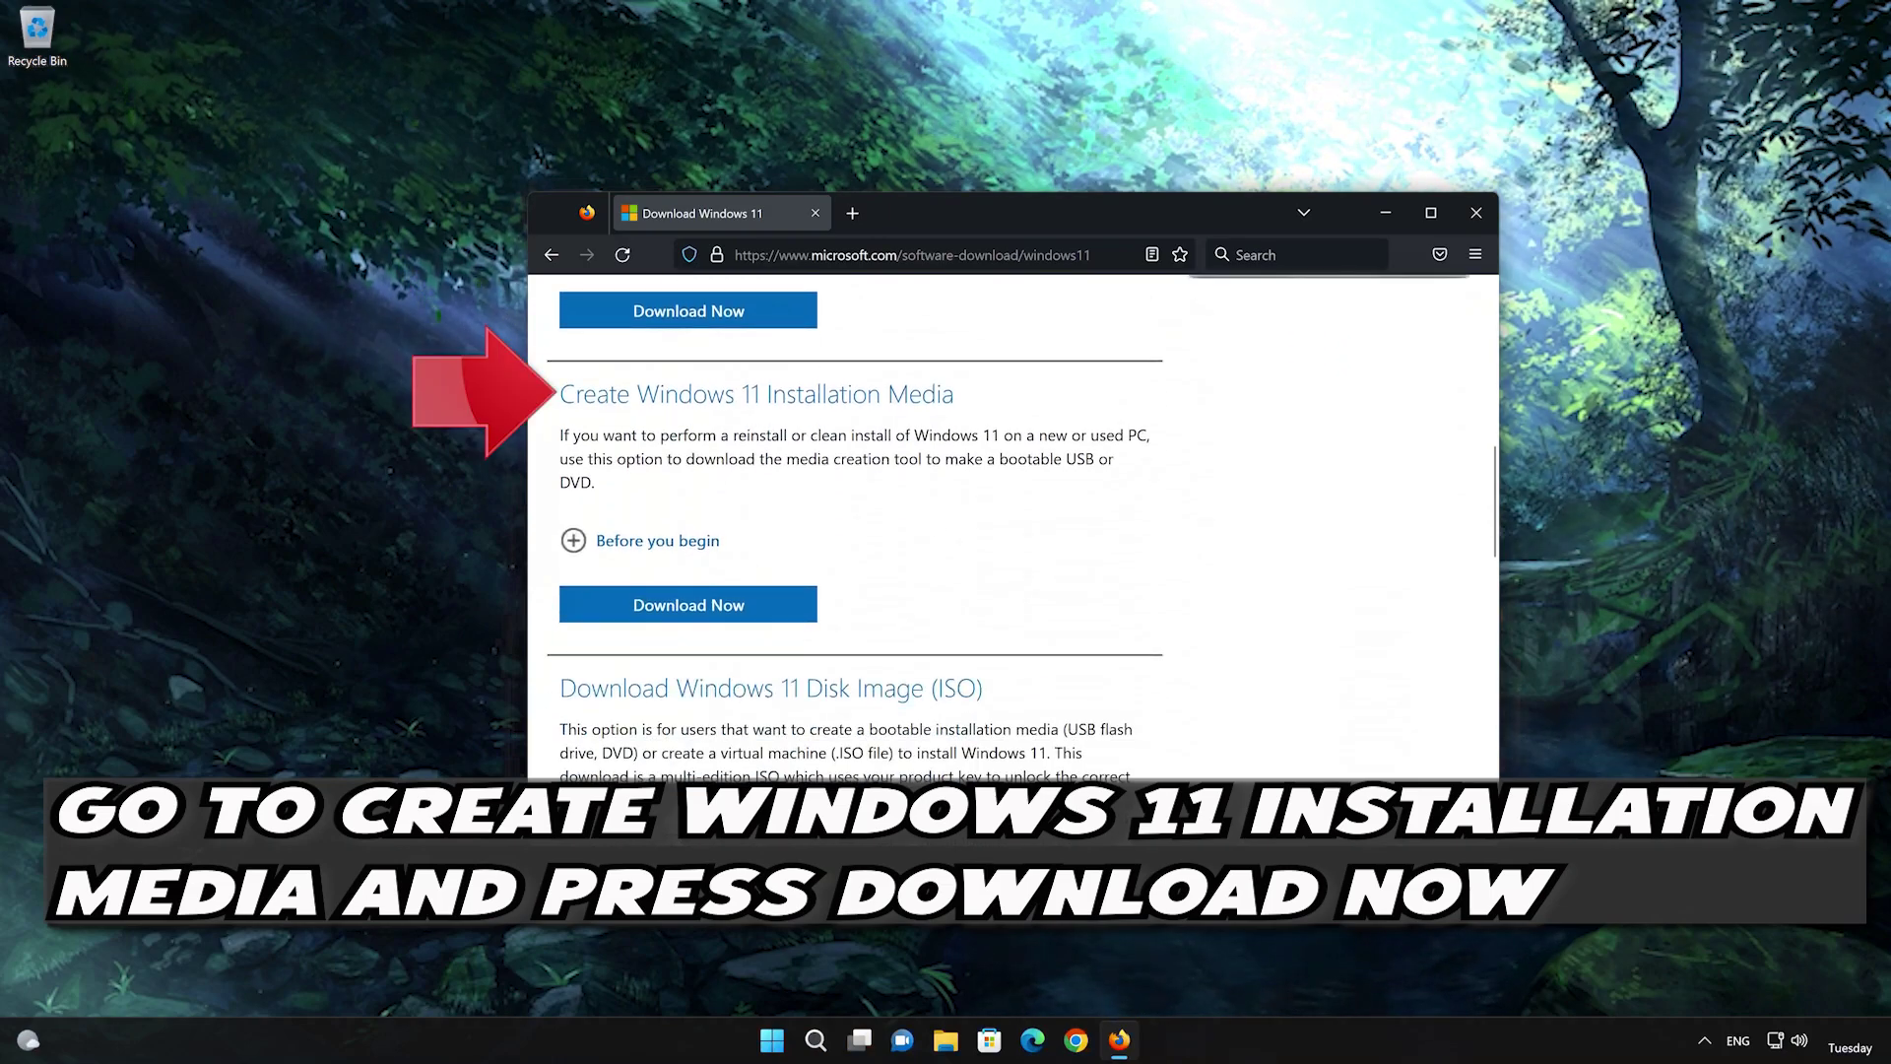
left_click(722, 609)
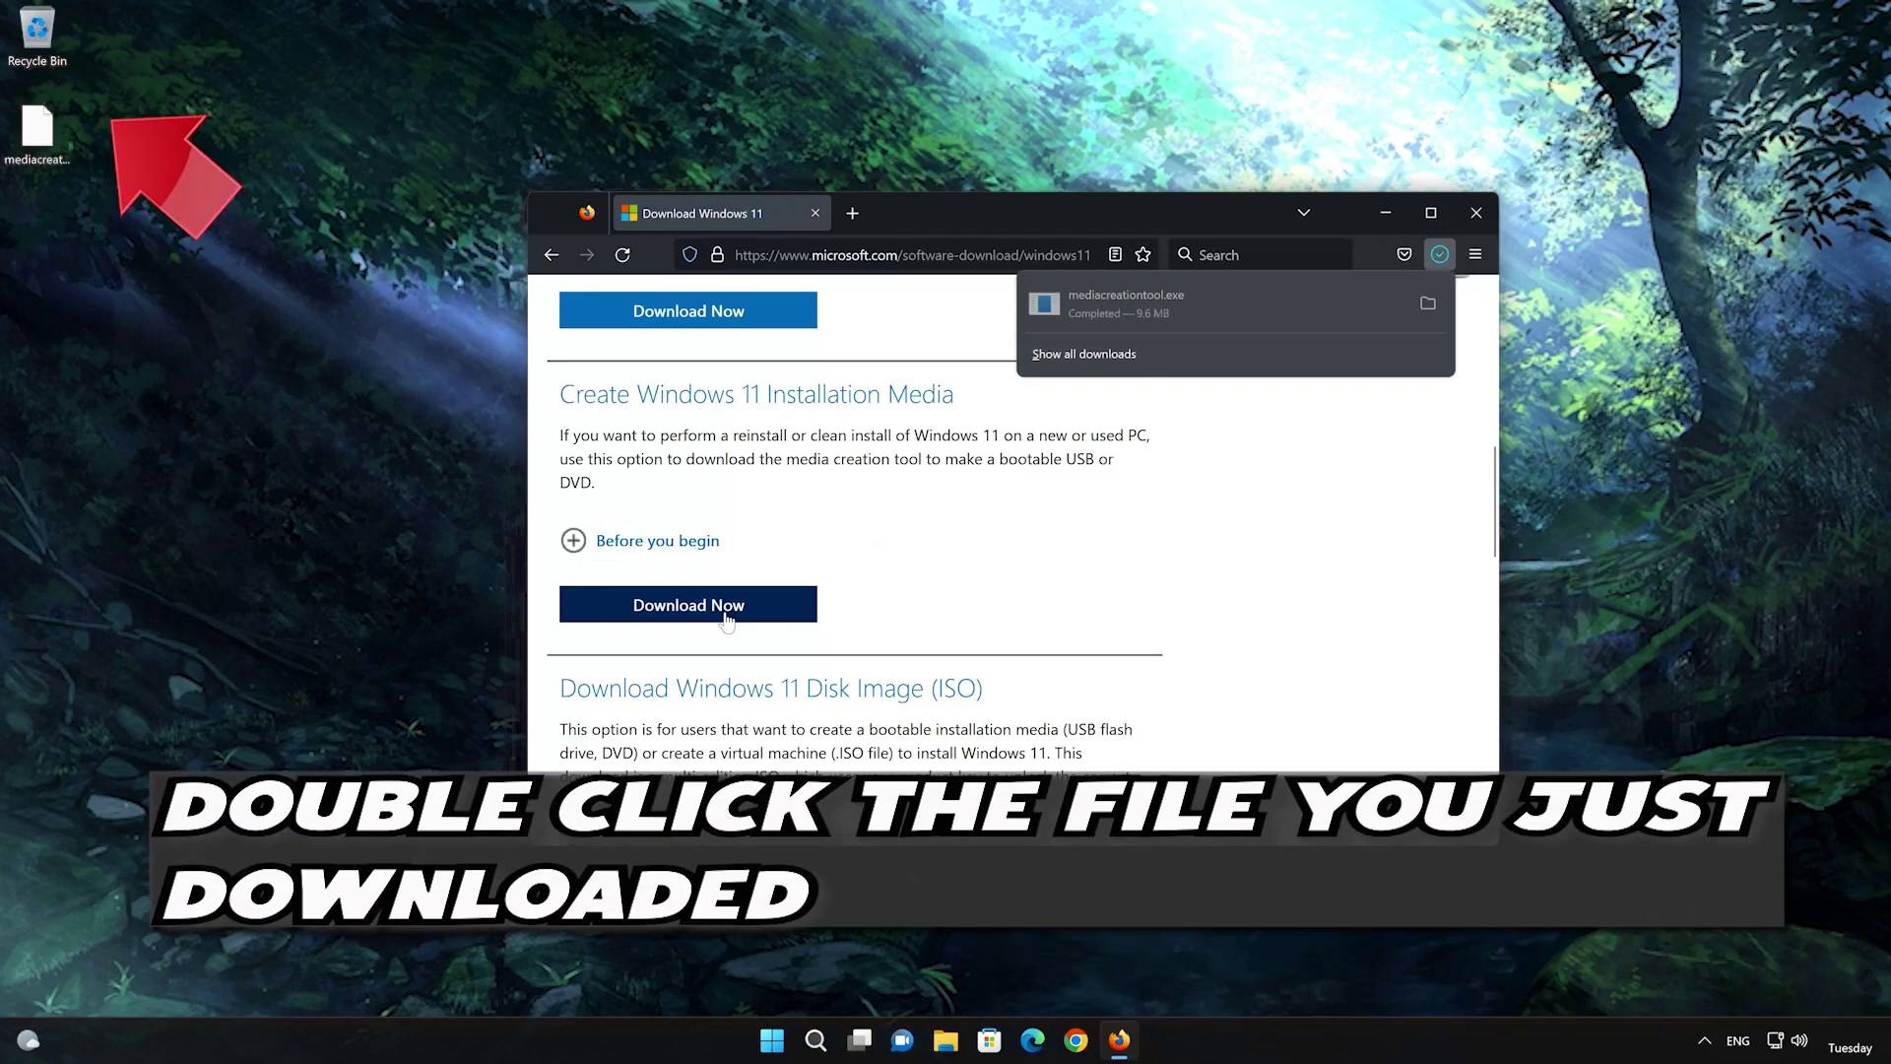
left_click(1475, 211)
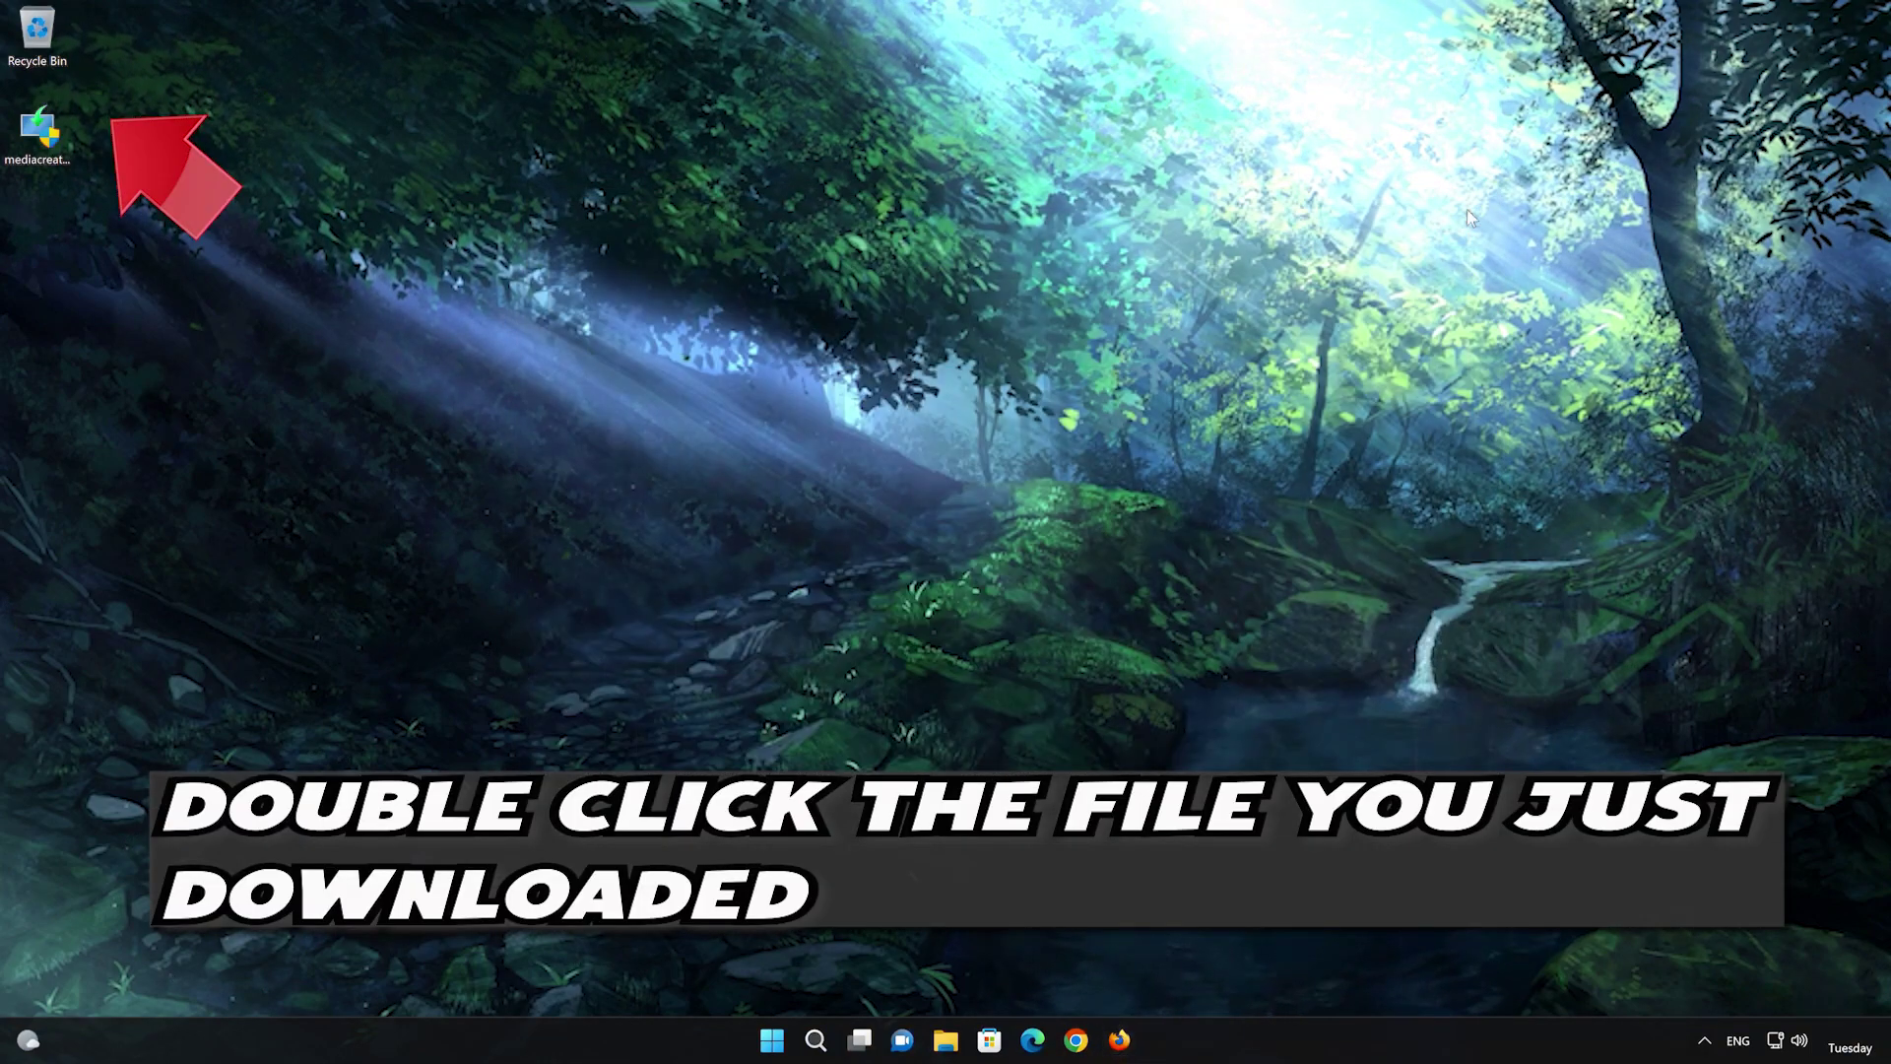
Run the downloaded mediacreationtool.exe, allow it to make changes to the device, and accept the license terms.
double_click(38, 147)
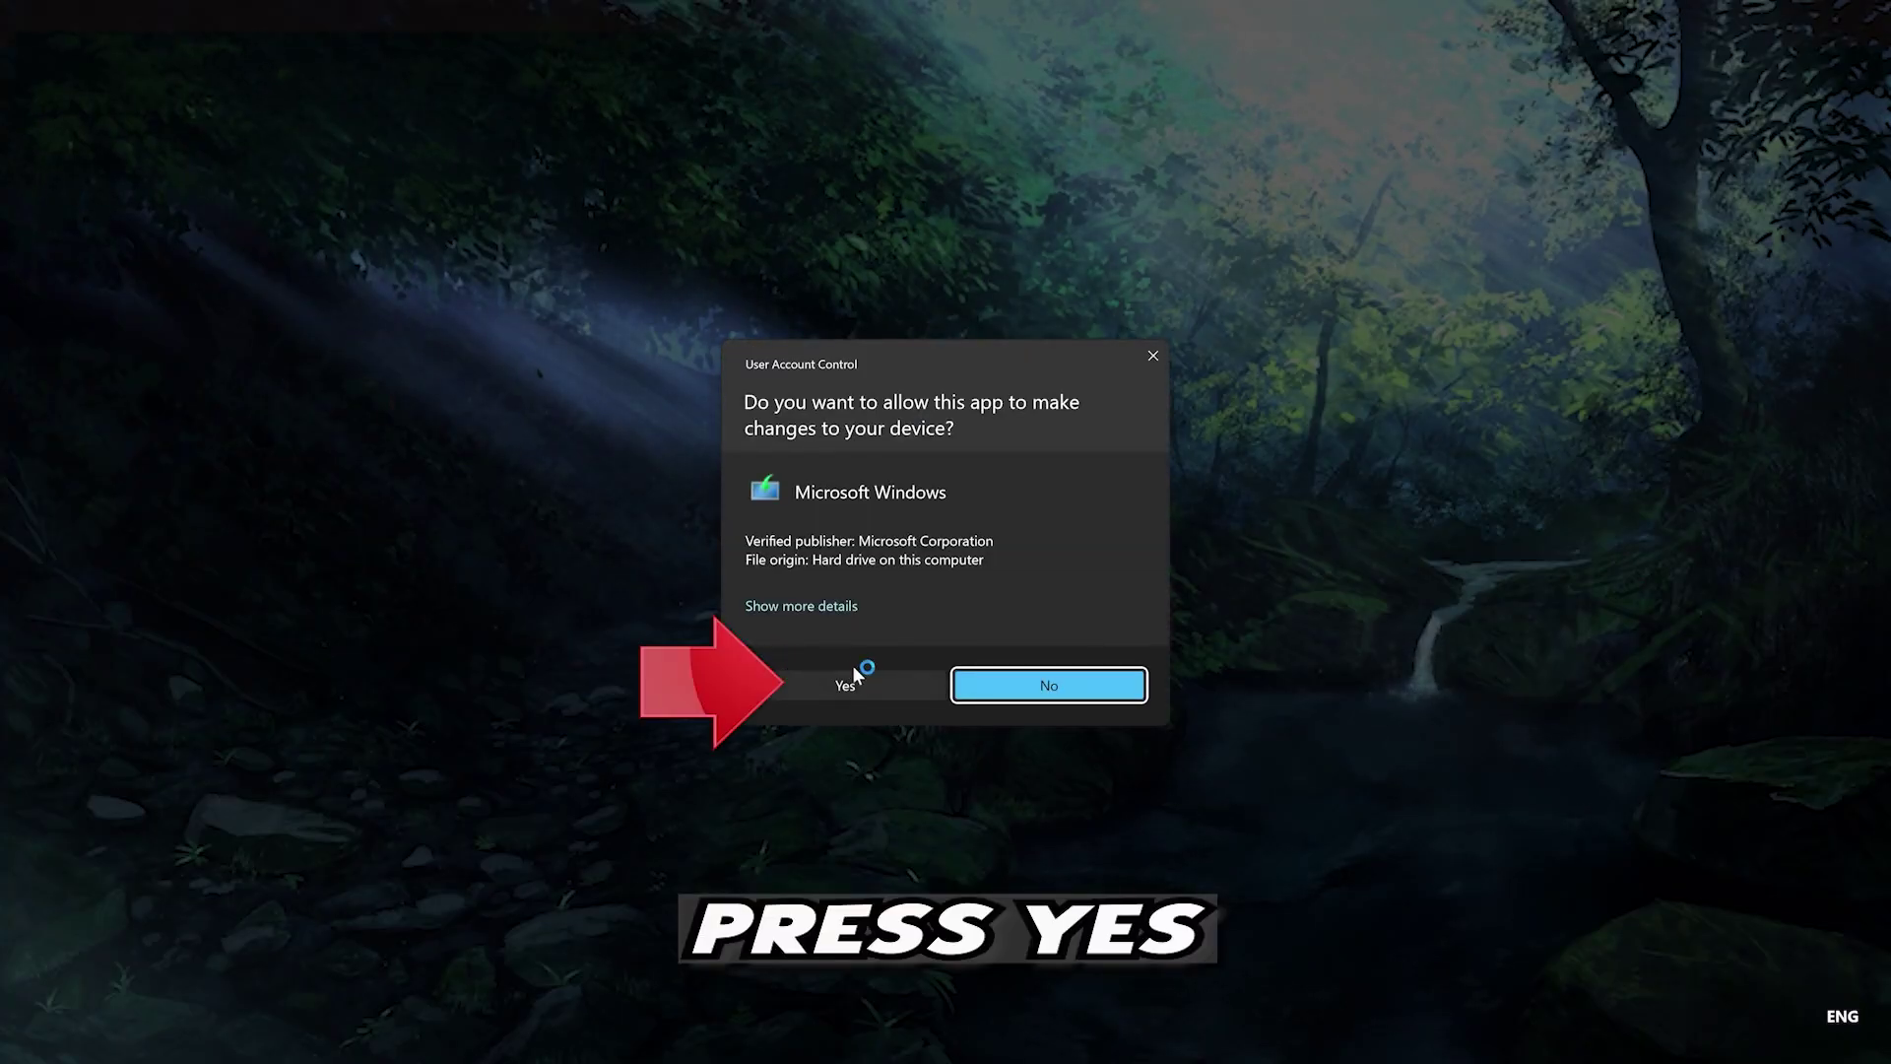
left_click(835, 687)
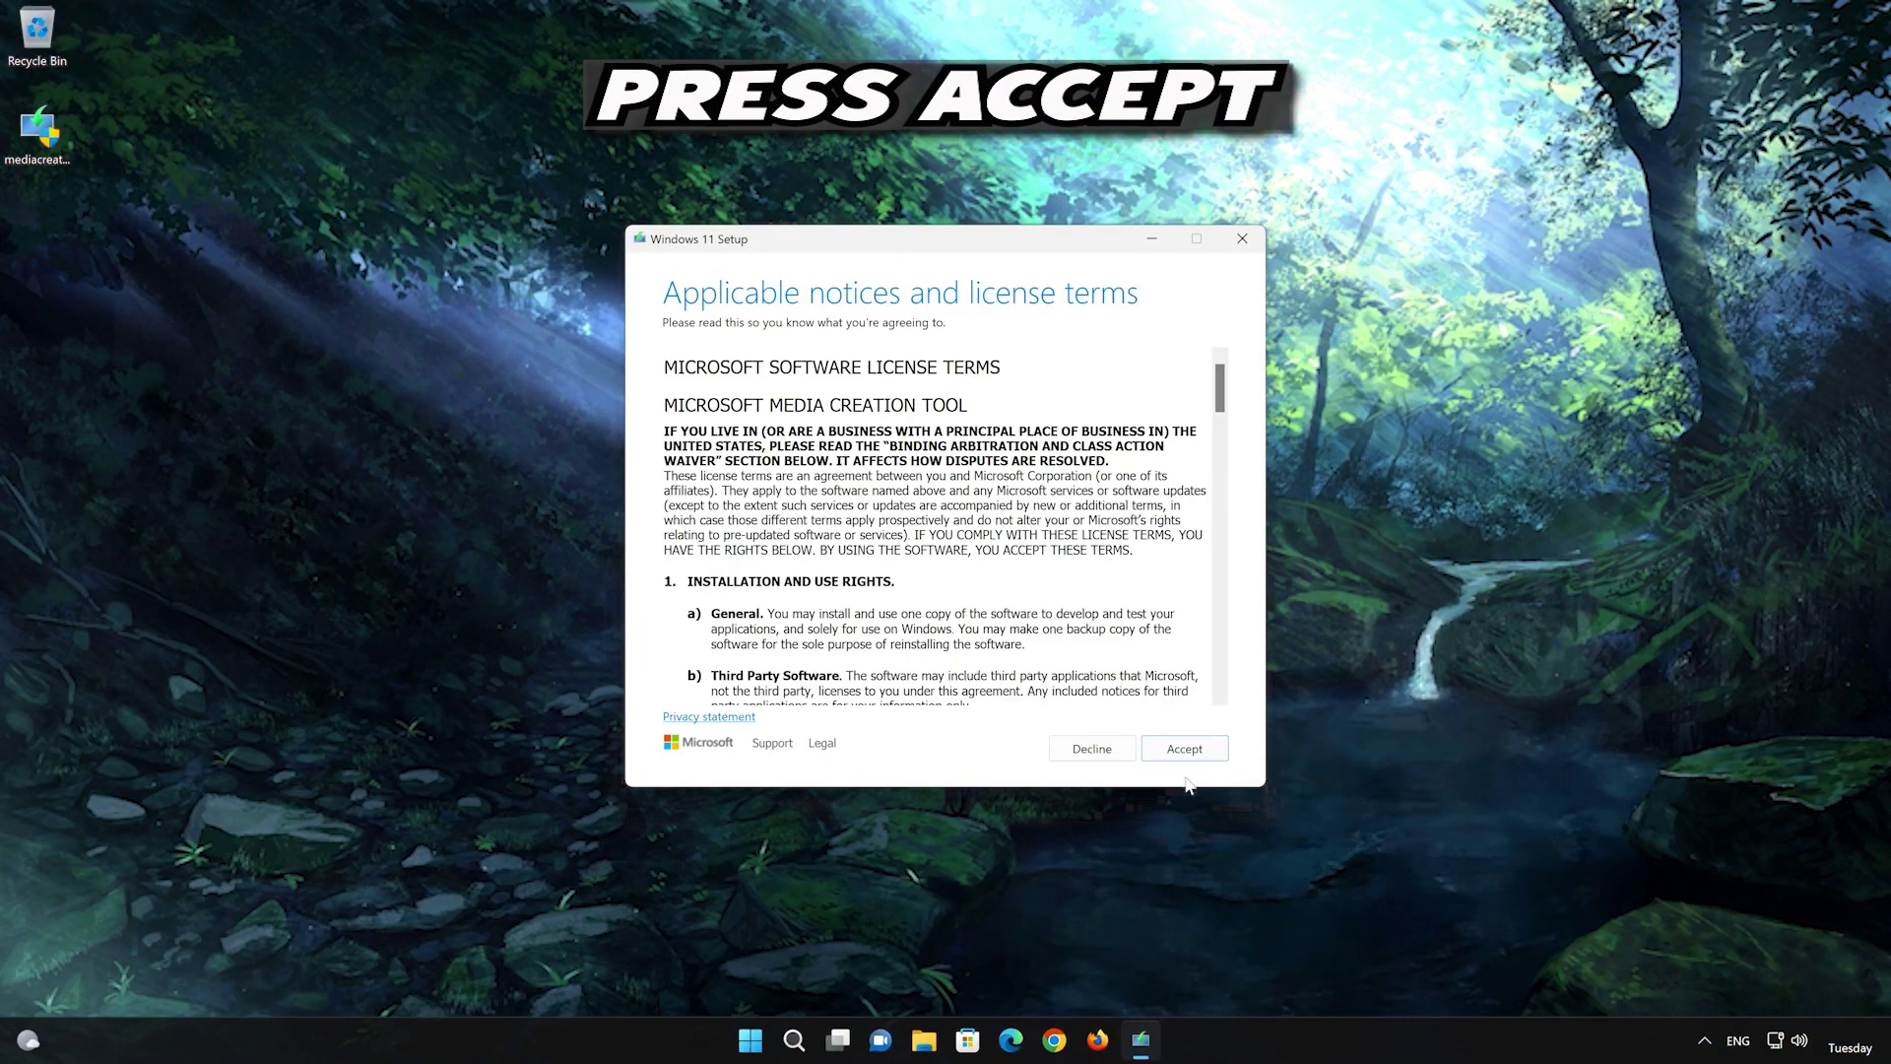
left_click(1192, 753)
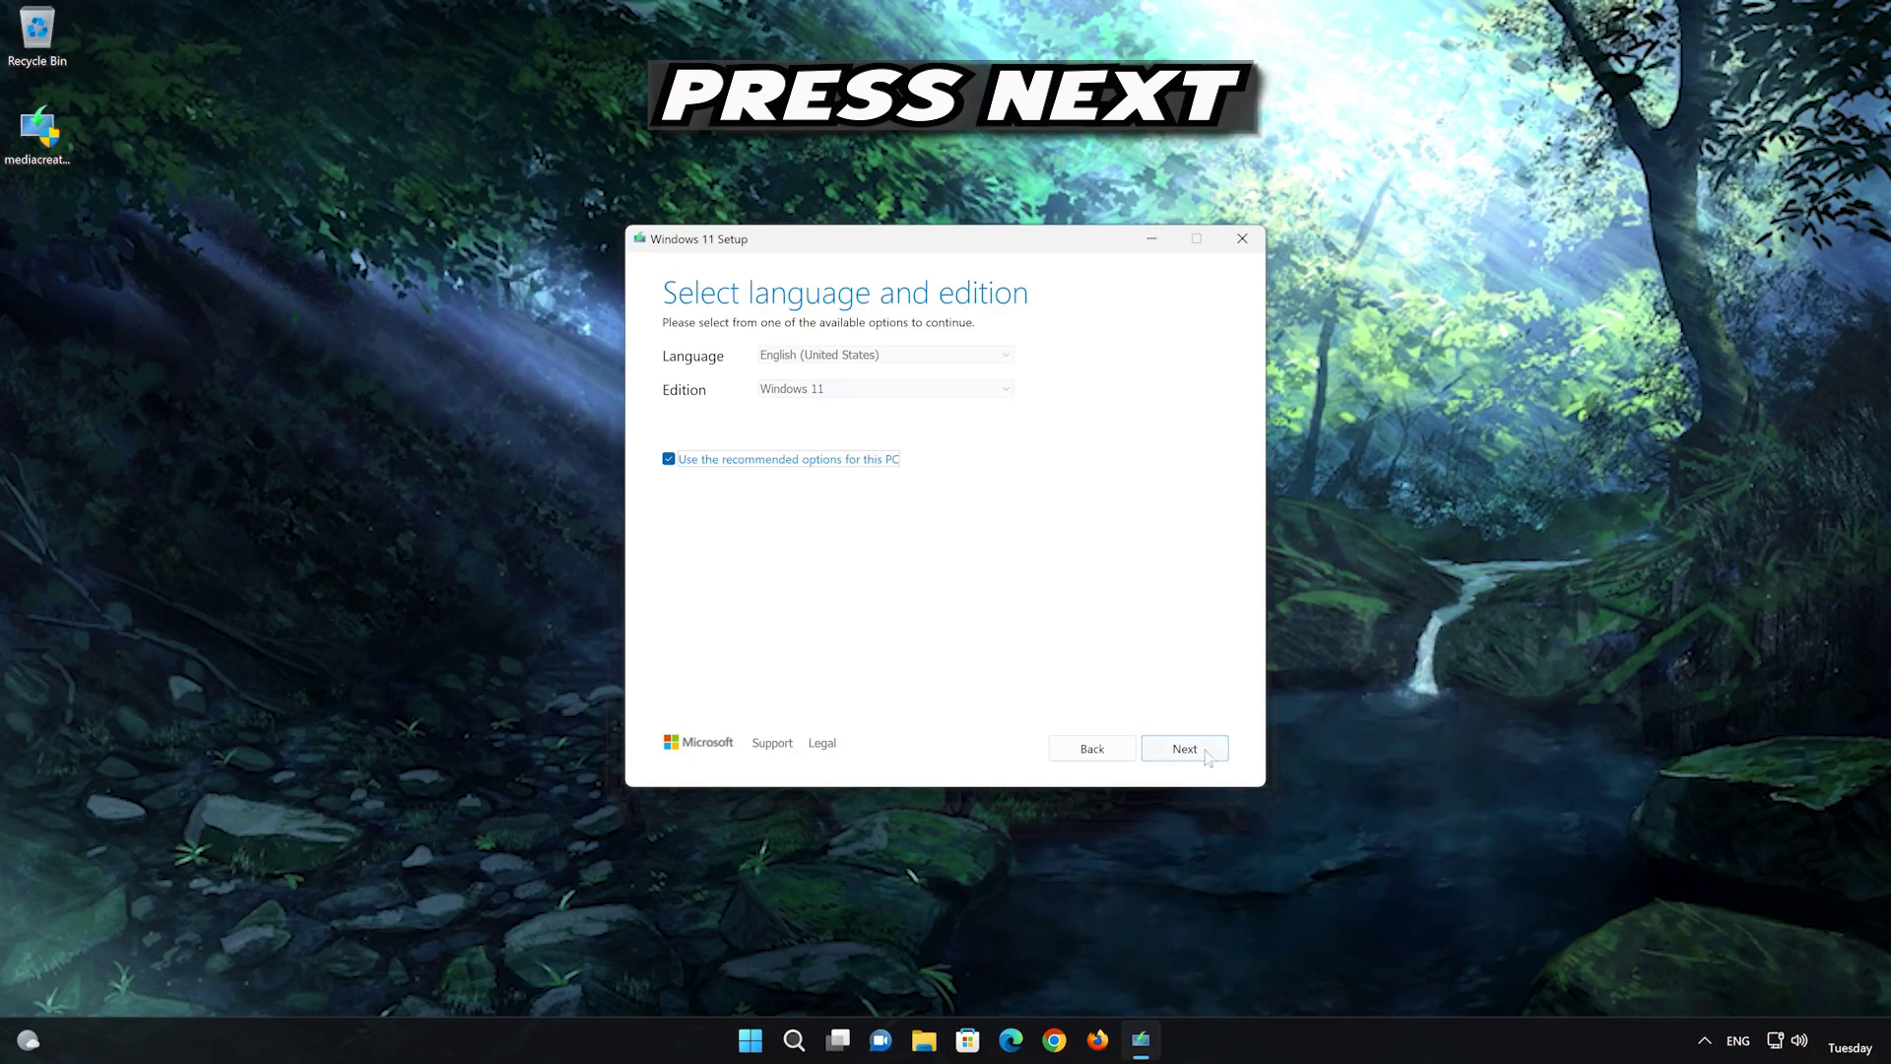
Keep the recommended language and edition, choose ISO file as the media, and save it to the Desktop as Windows 11, finishing the tool.
left_click(1209, 756)
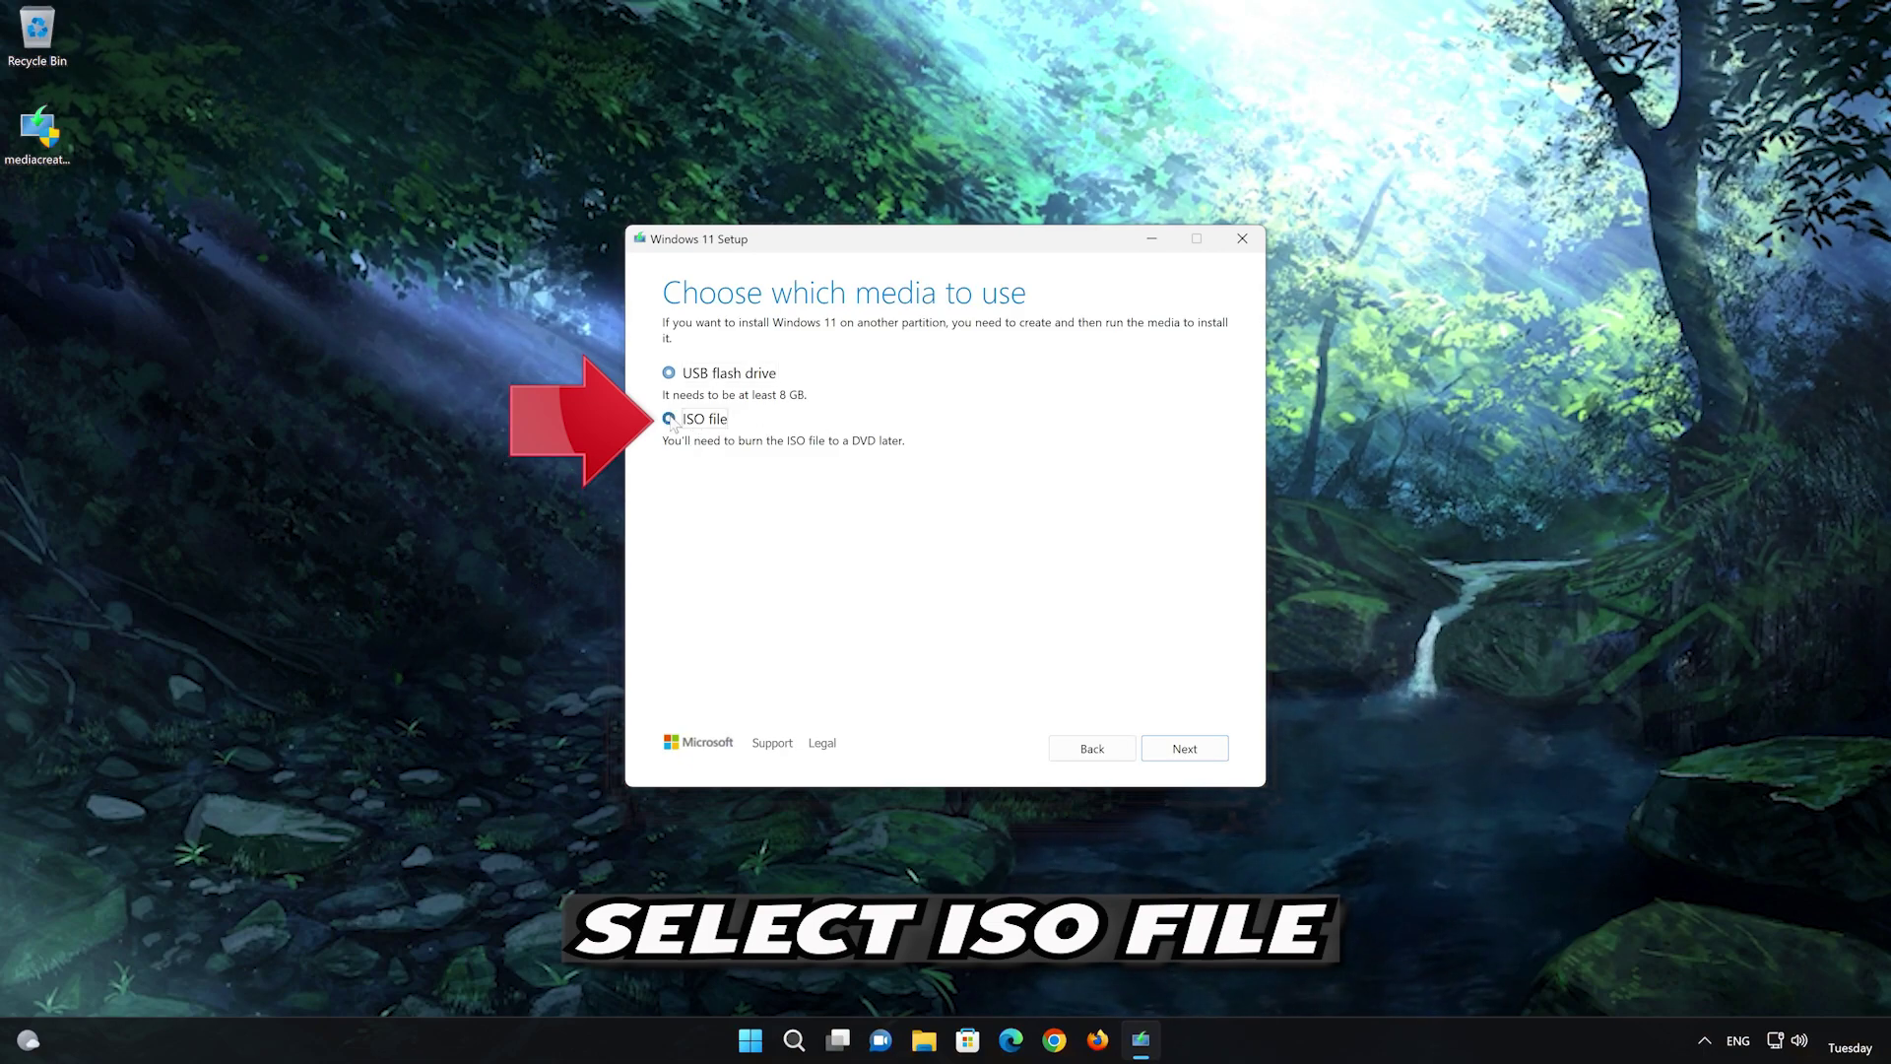
left_click(669, 421)
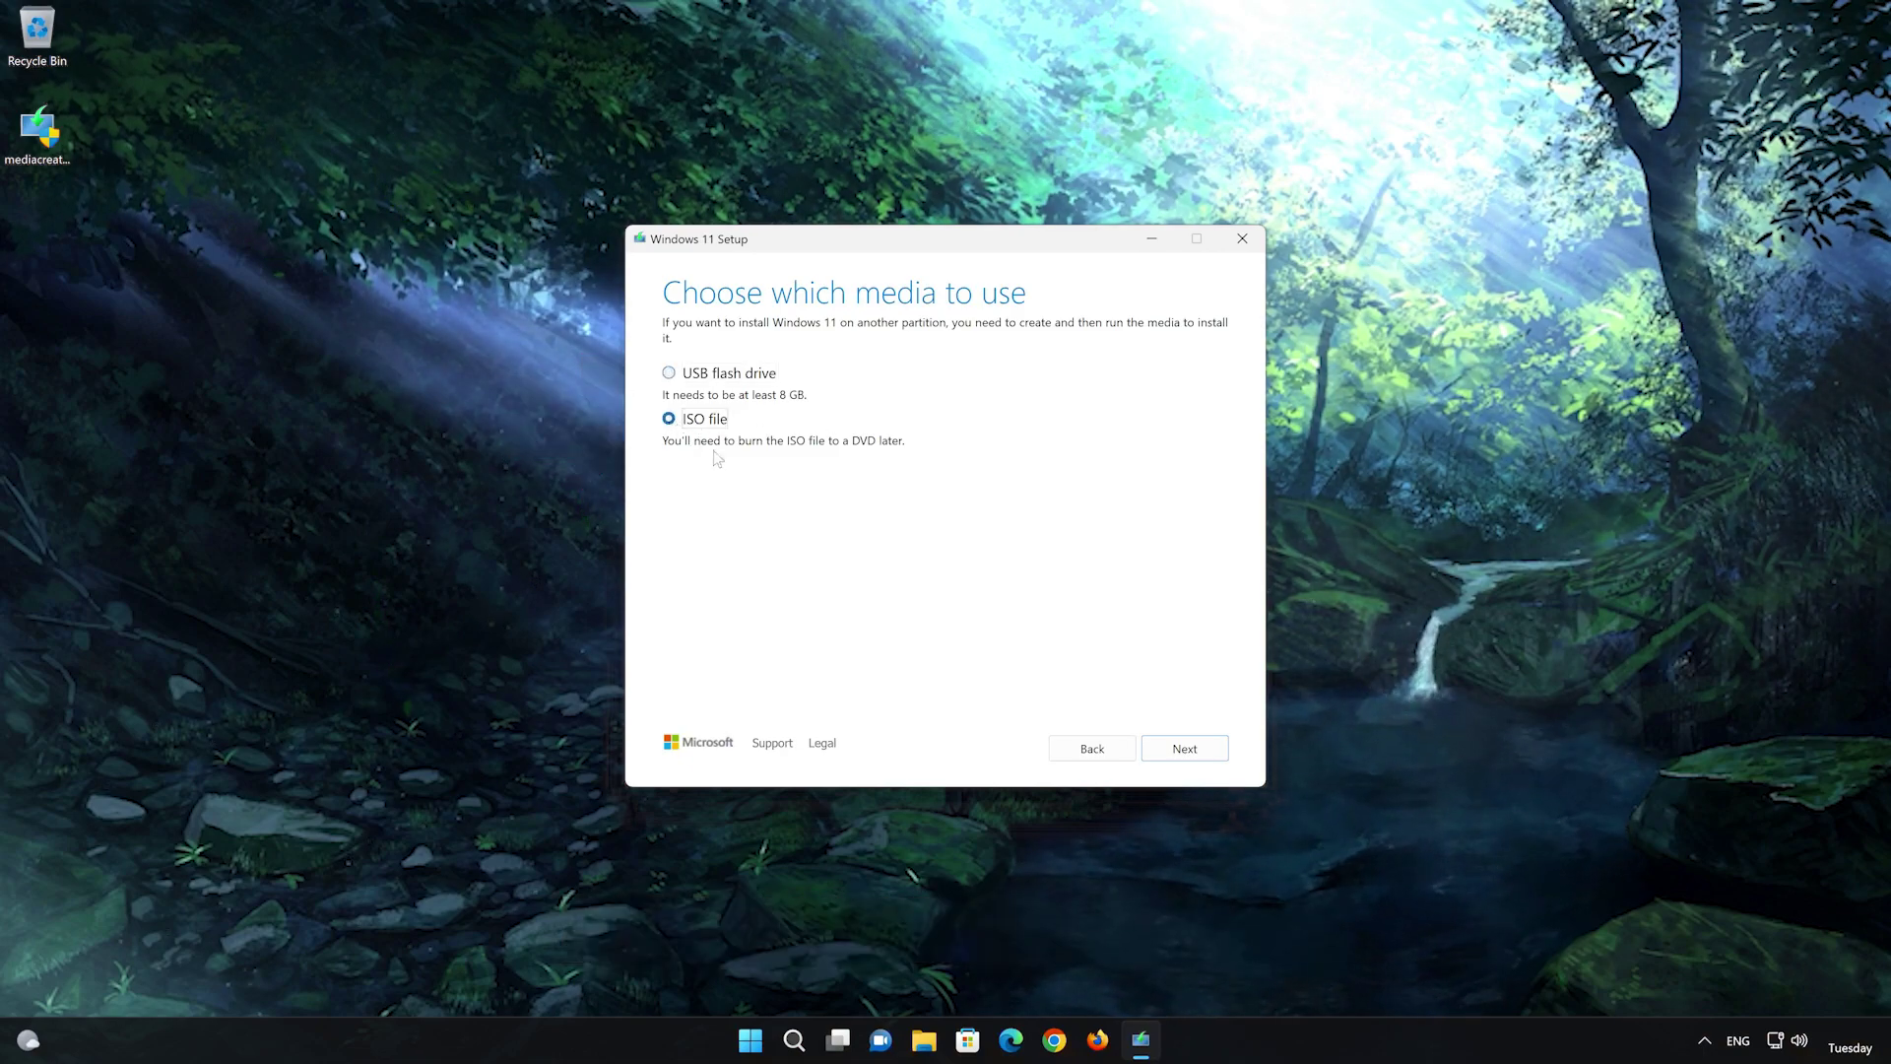
left_click(1185, 750)
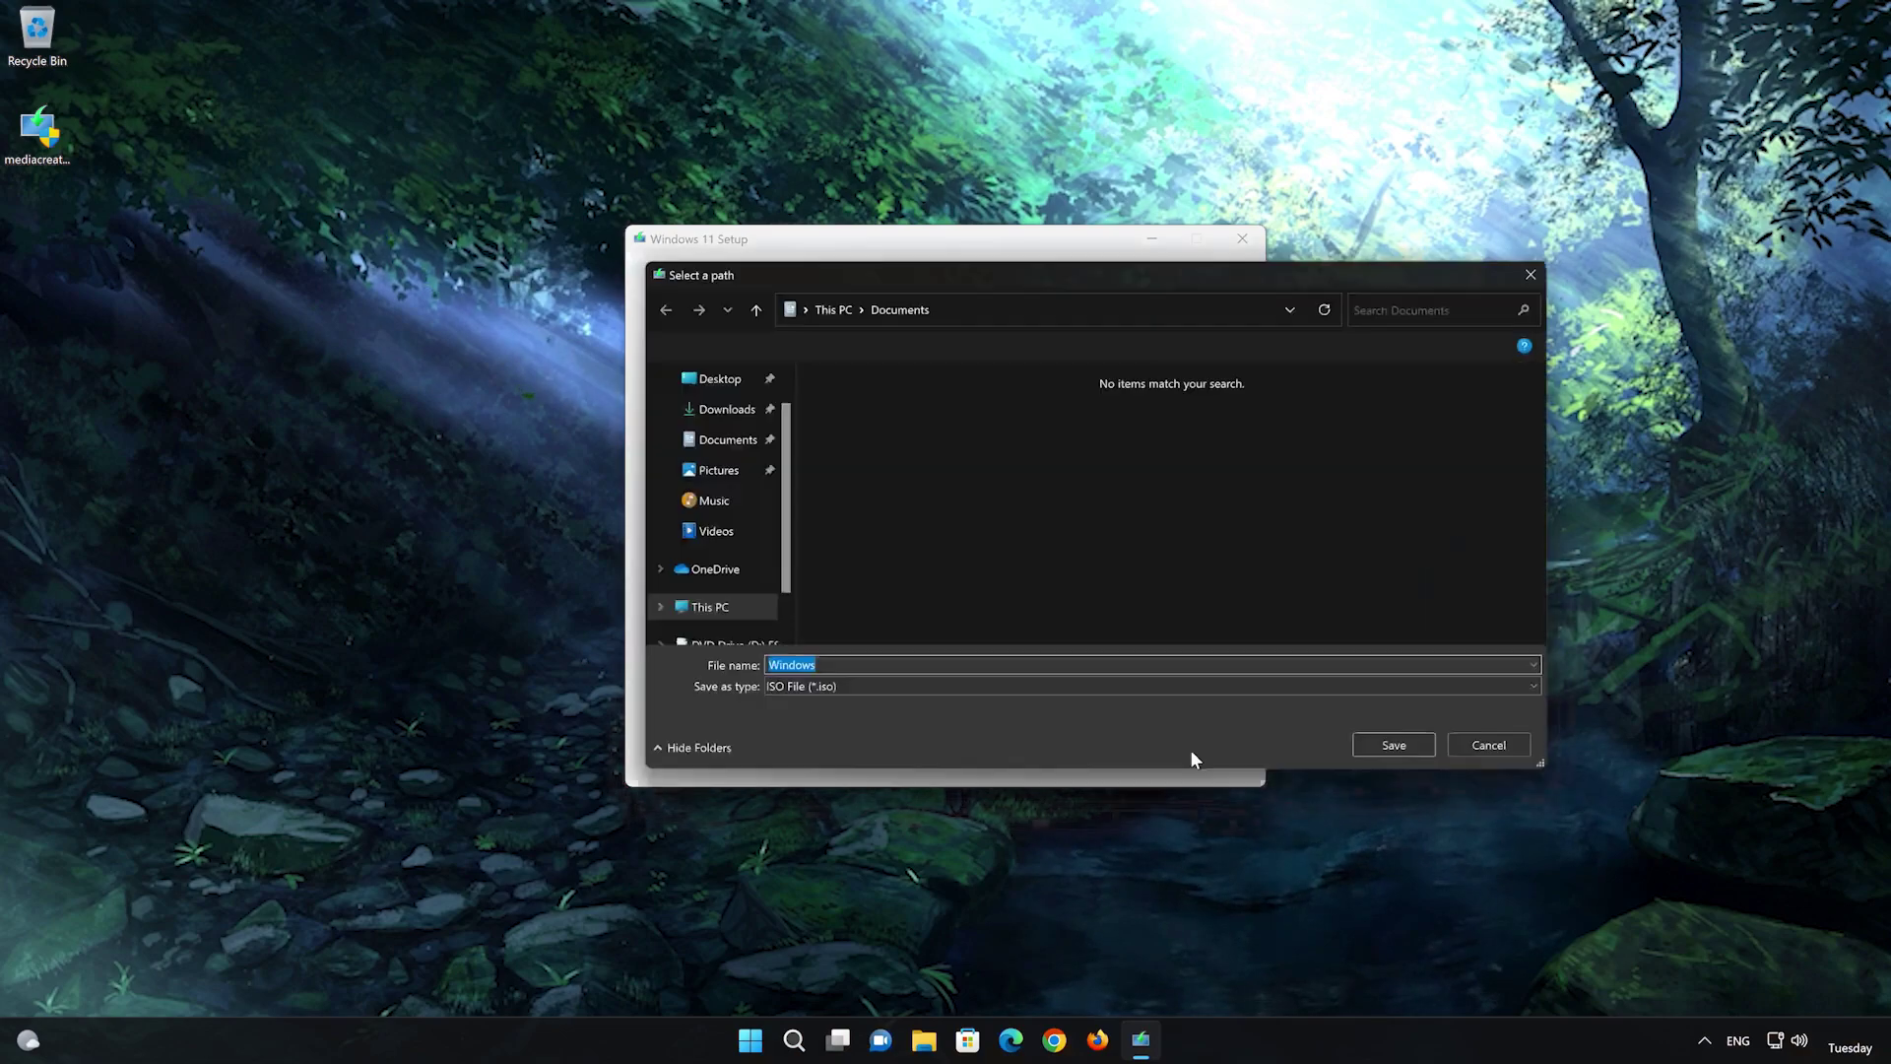
left_click(891, 674)
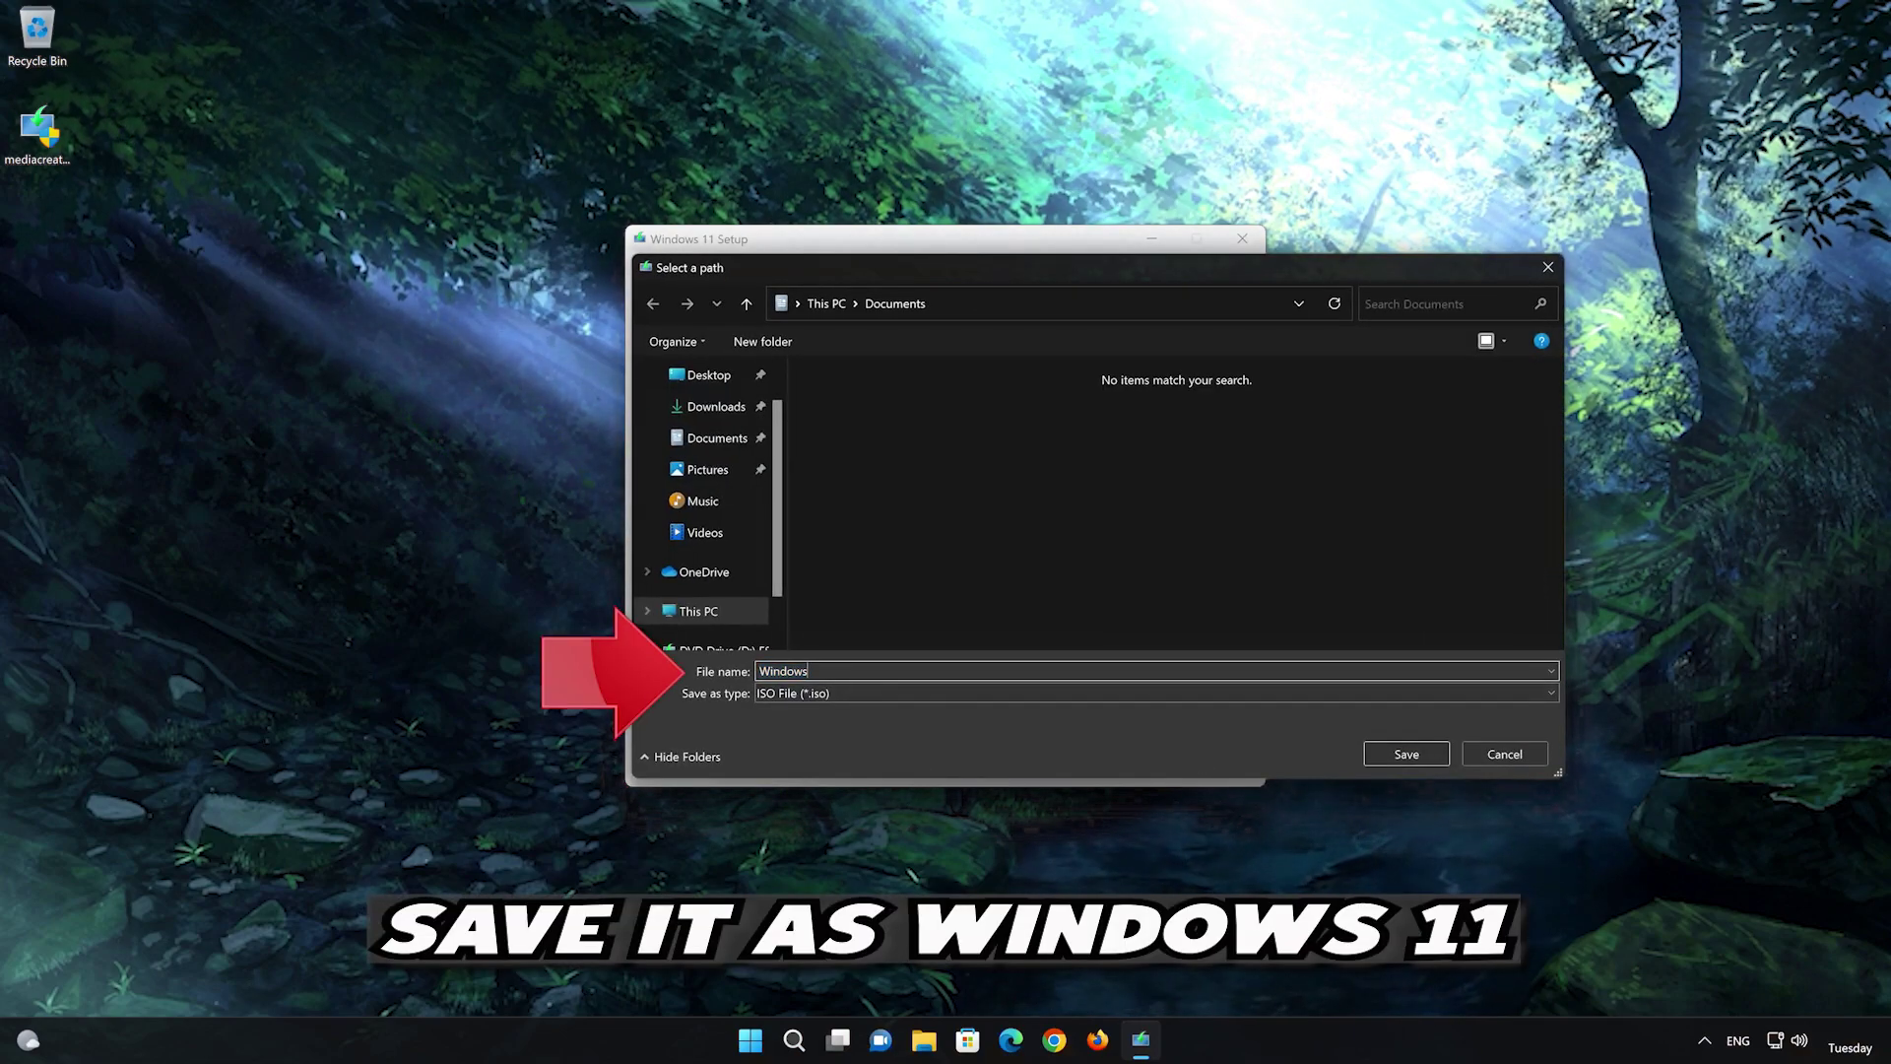
type("11")
left_click(714, 375)
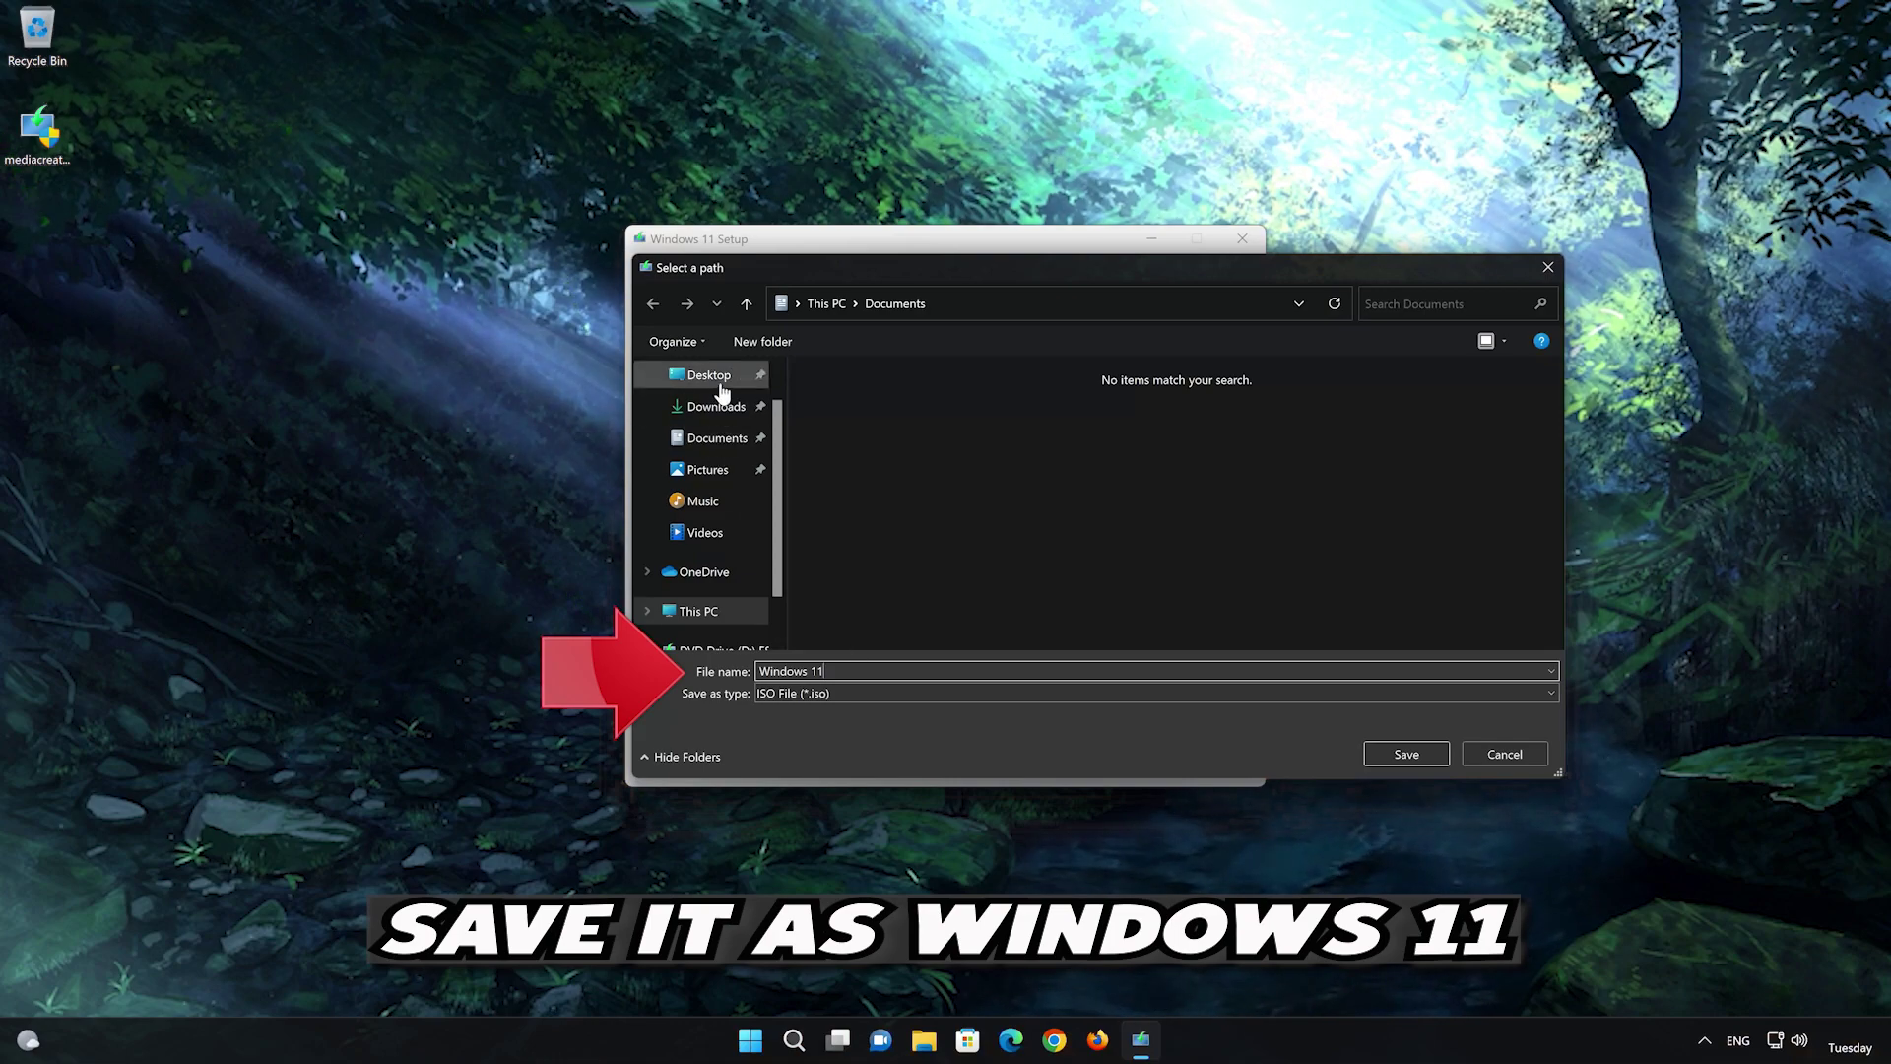
left_click(1419, 754)
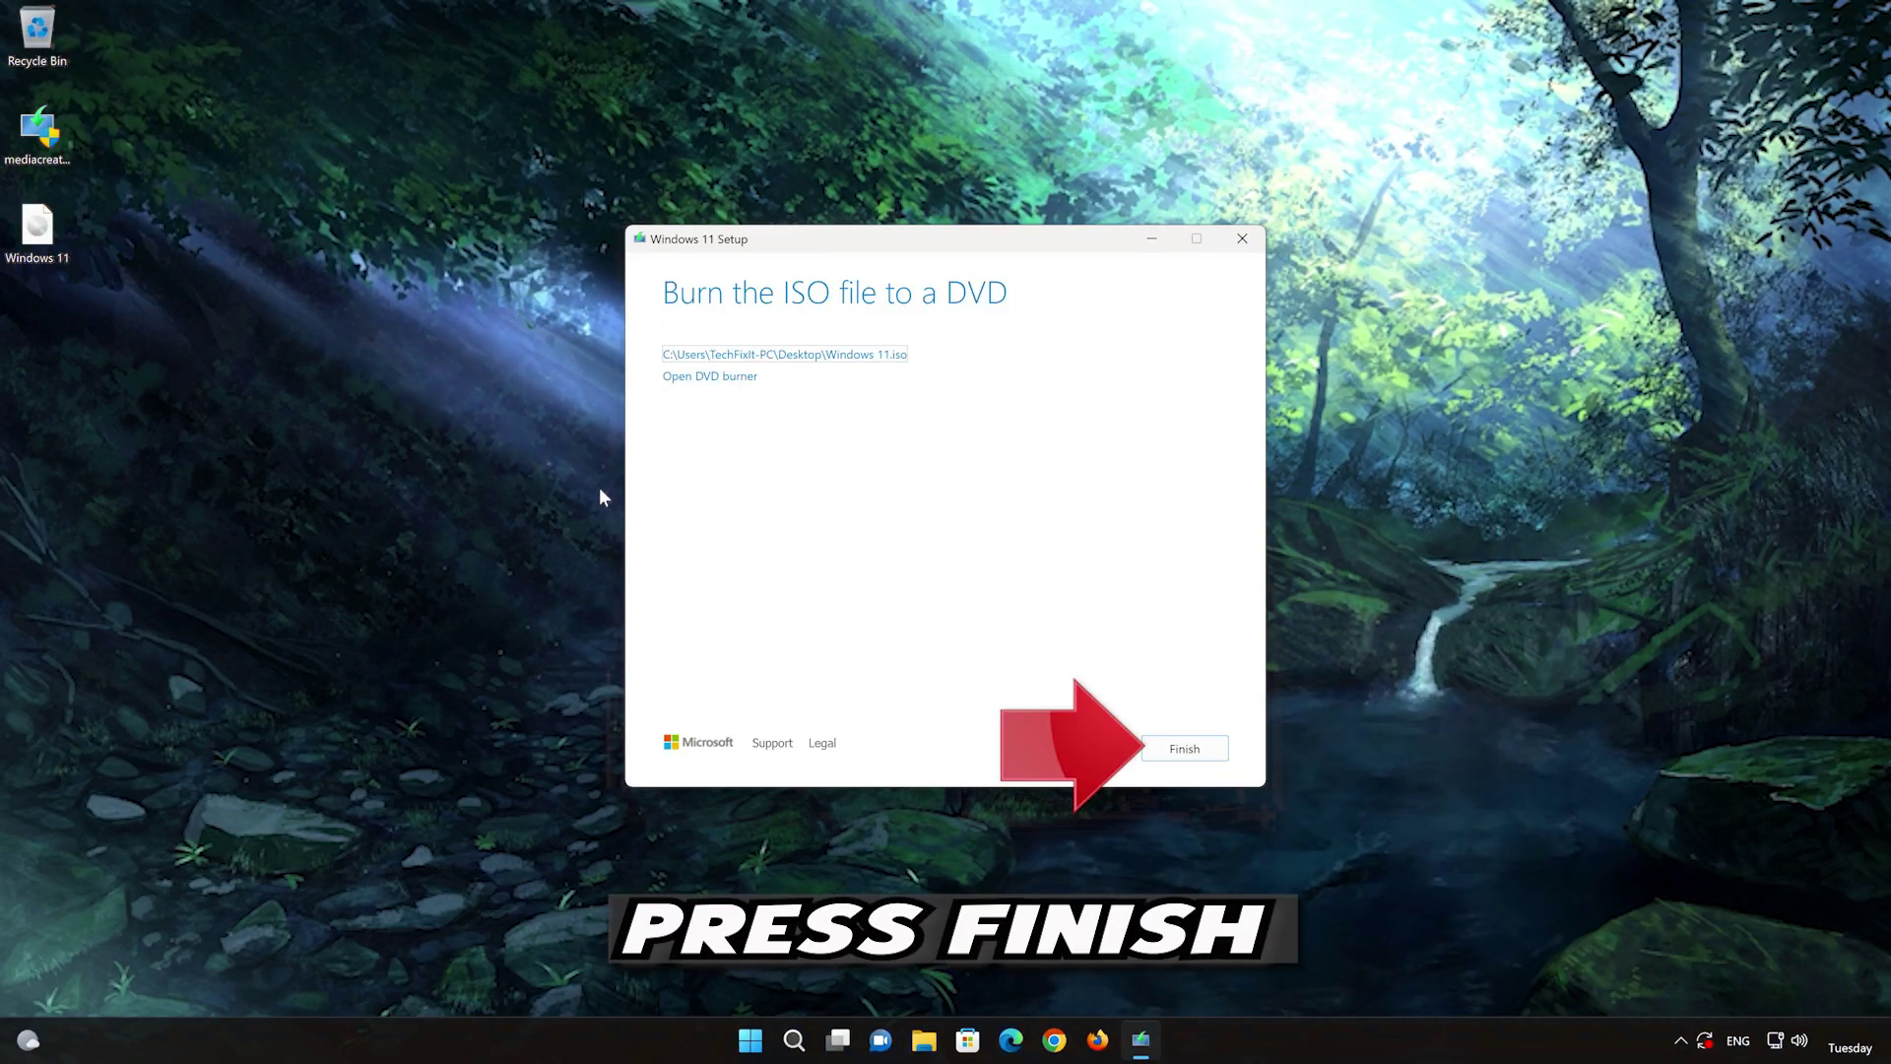
left_click(1168, 750)
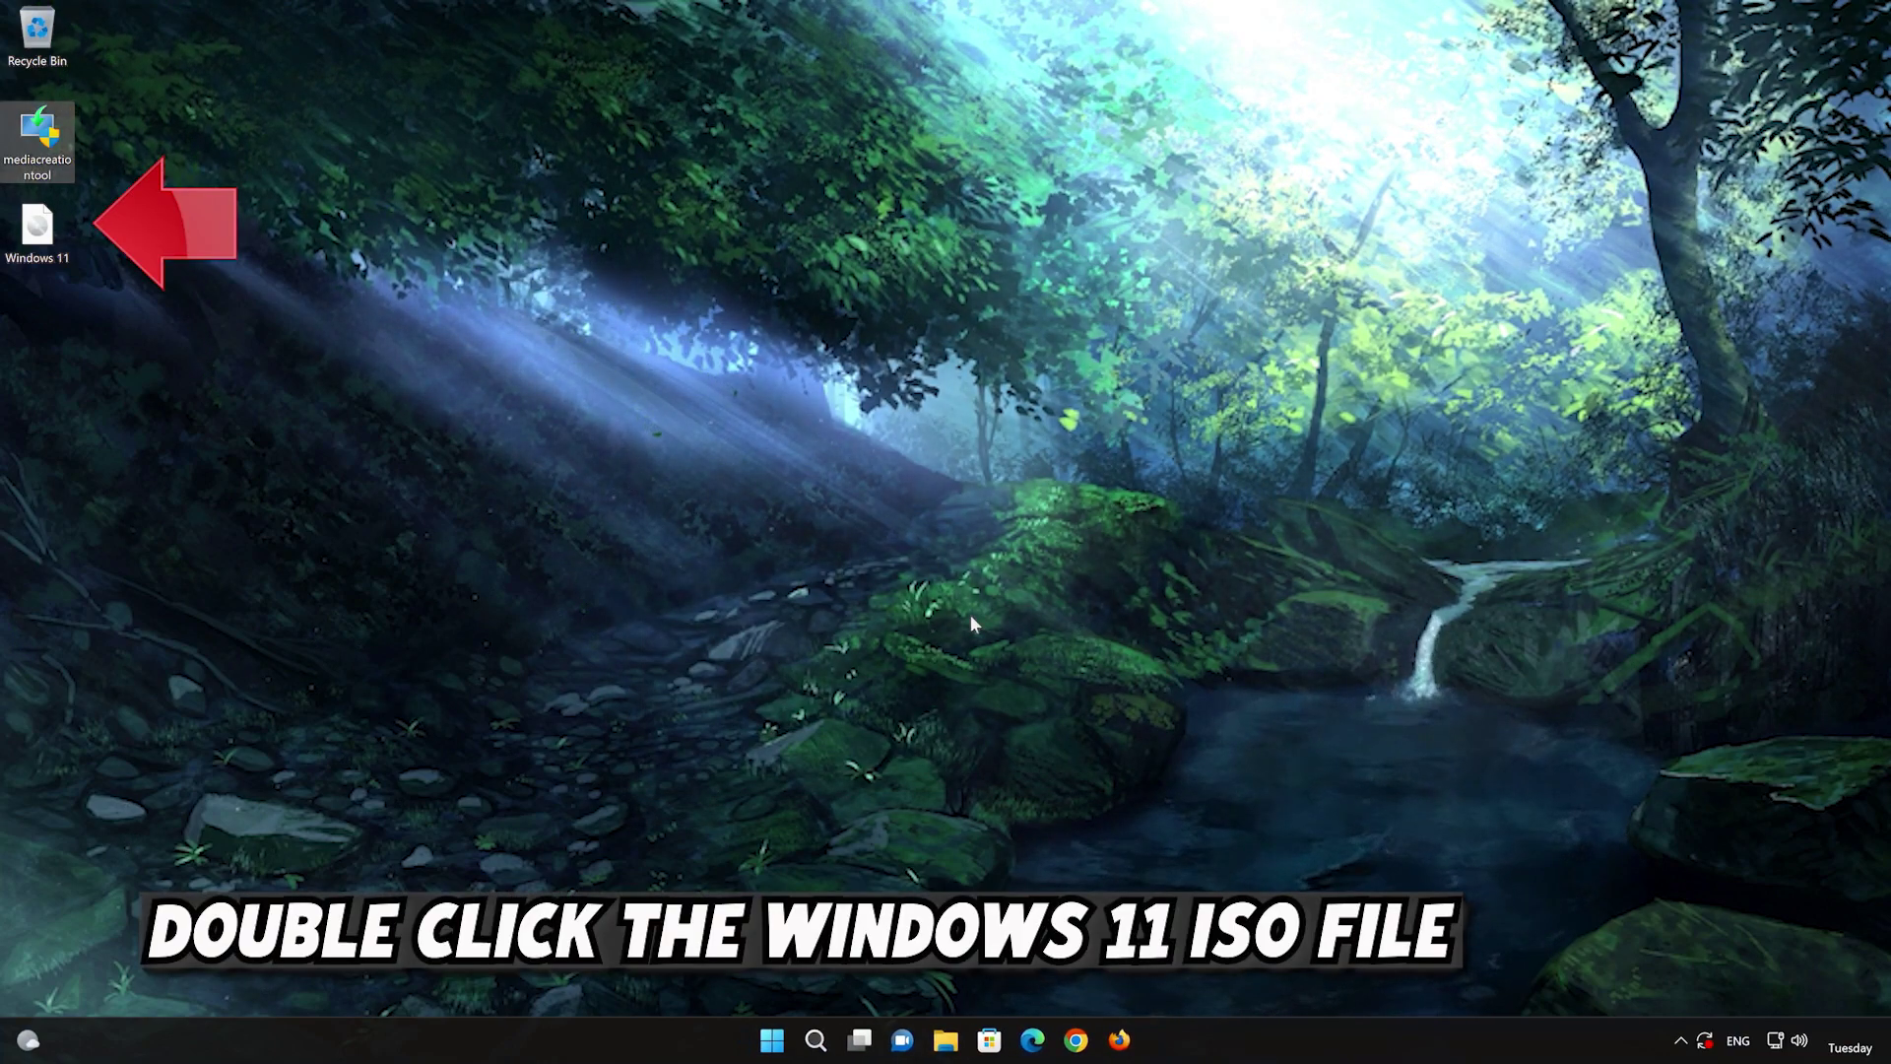
Mount the Windows 11 ISO from the desktop, run its setup application with permission to change the device, and close the drive's folder window.
double_click(34, 236)
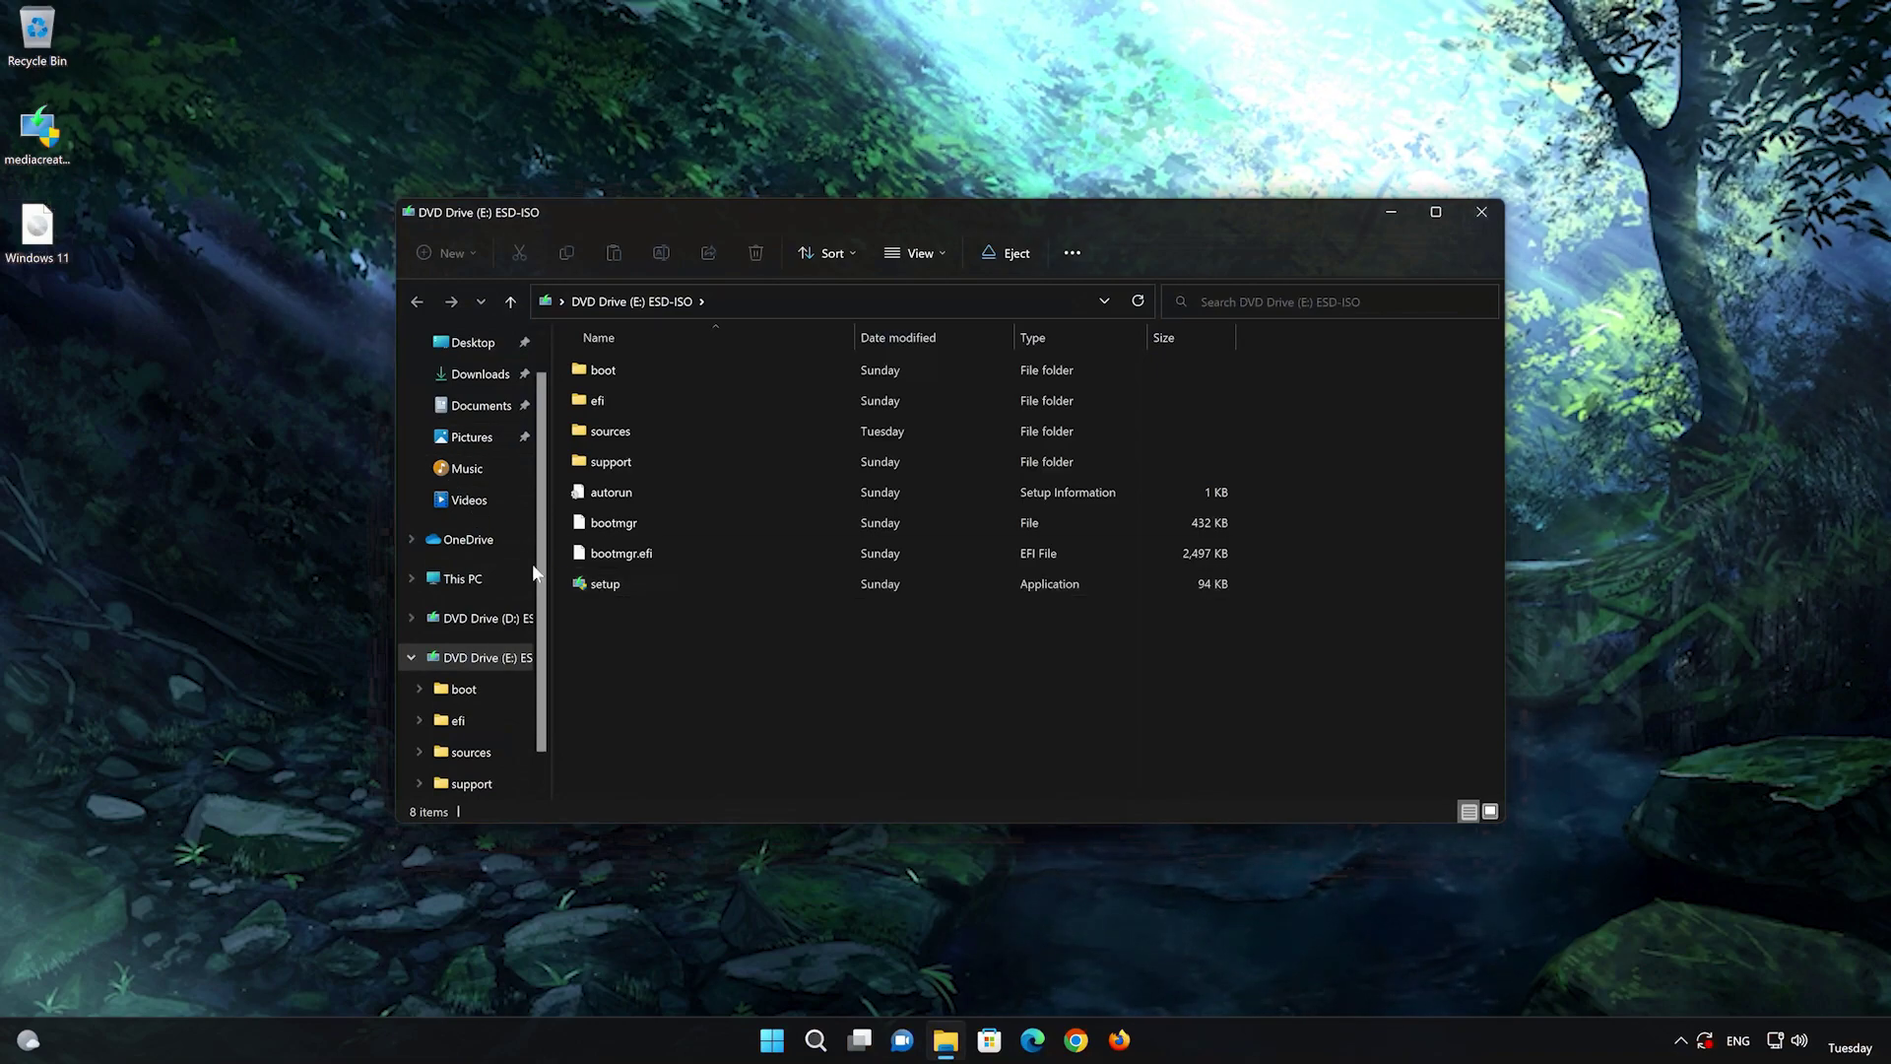
double_click(709, 584)
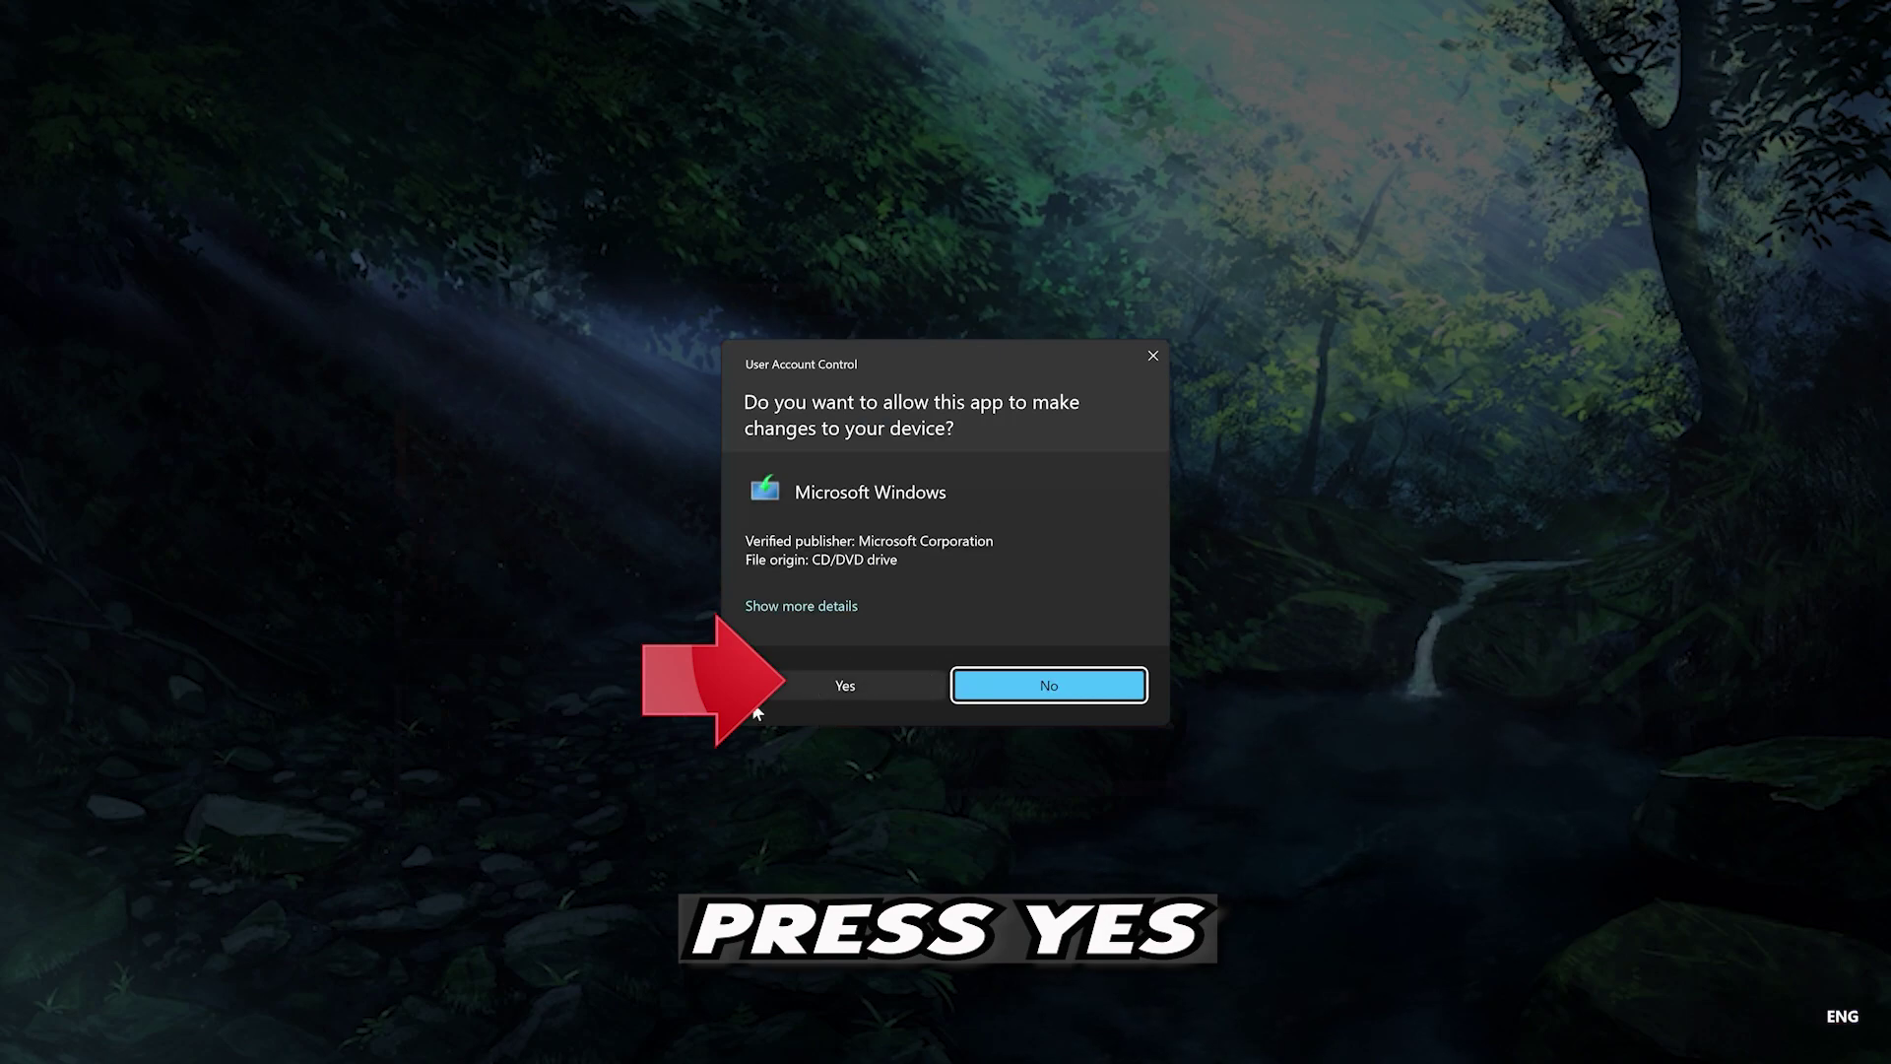
left_click(835, 683)
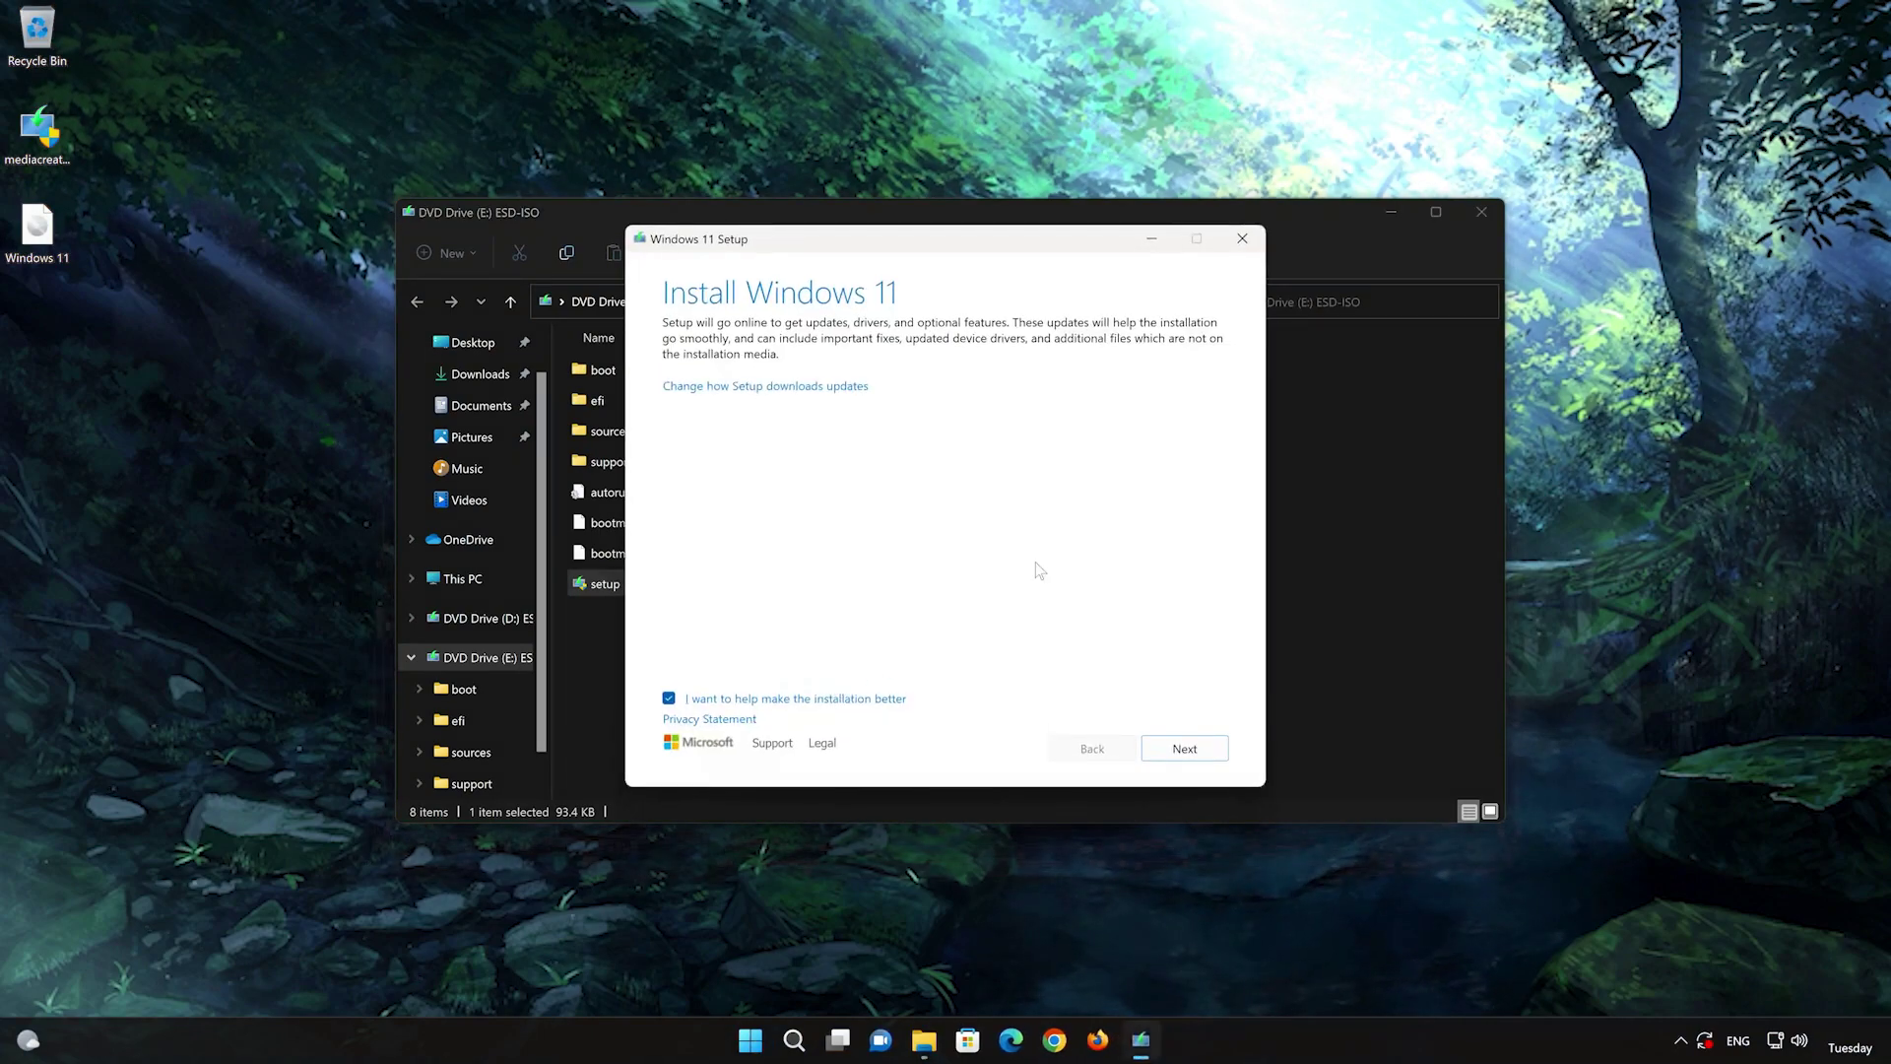
left_click(1481, 212)
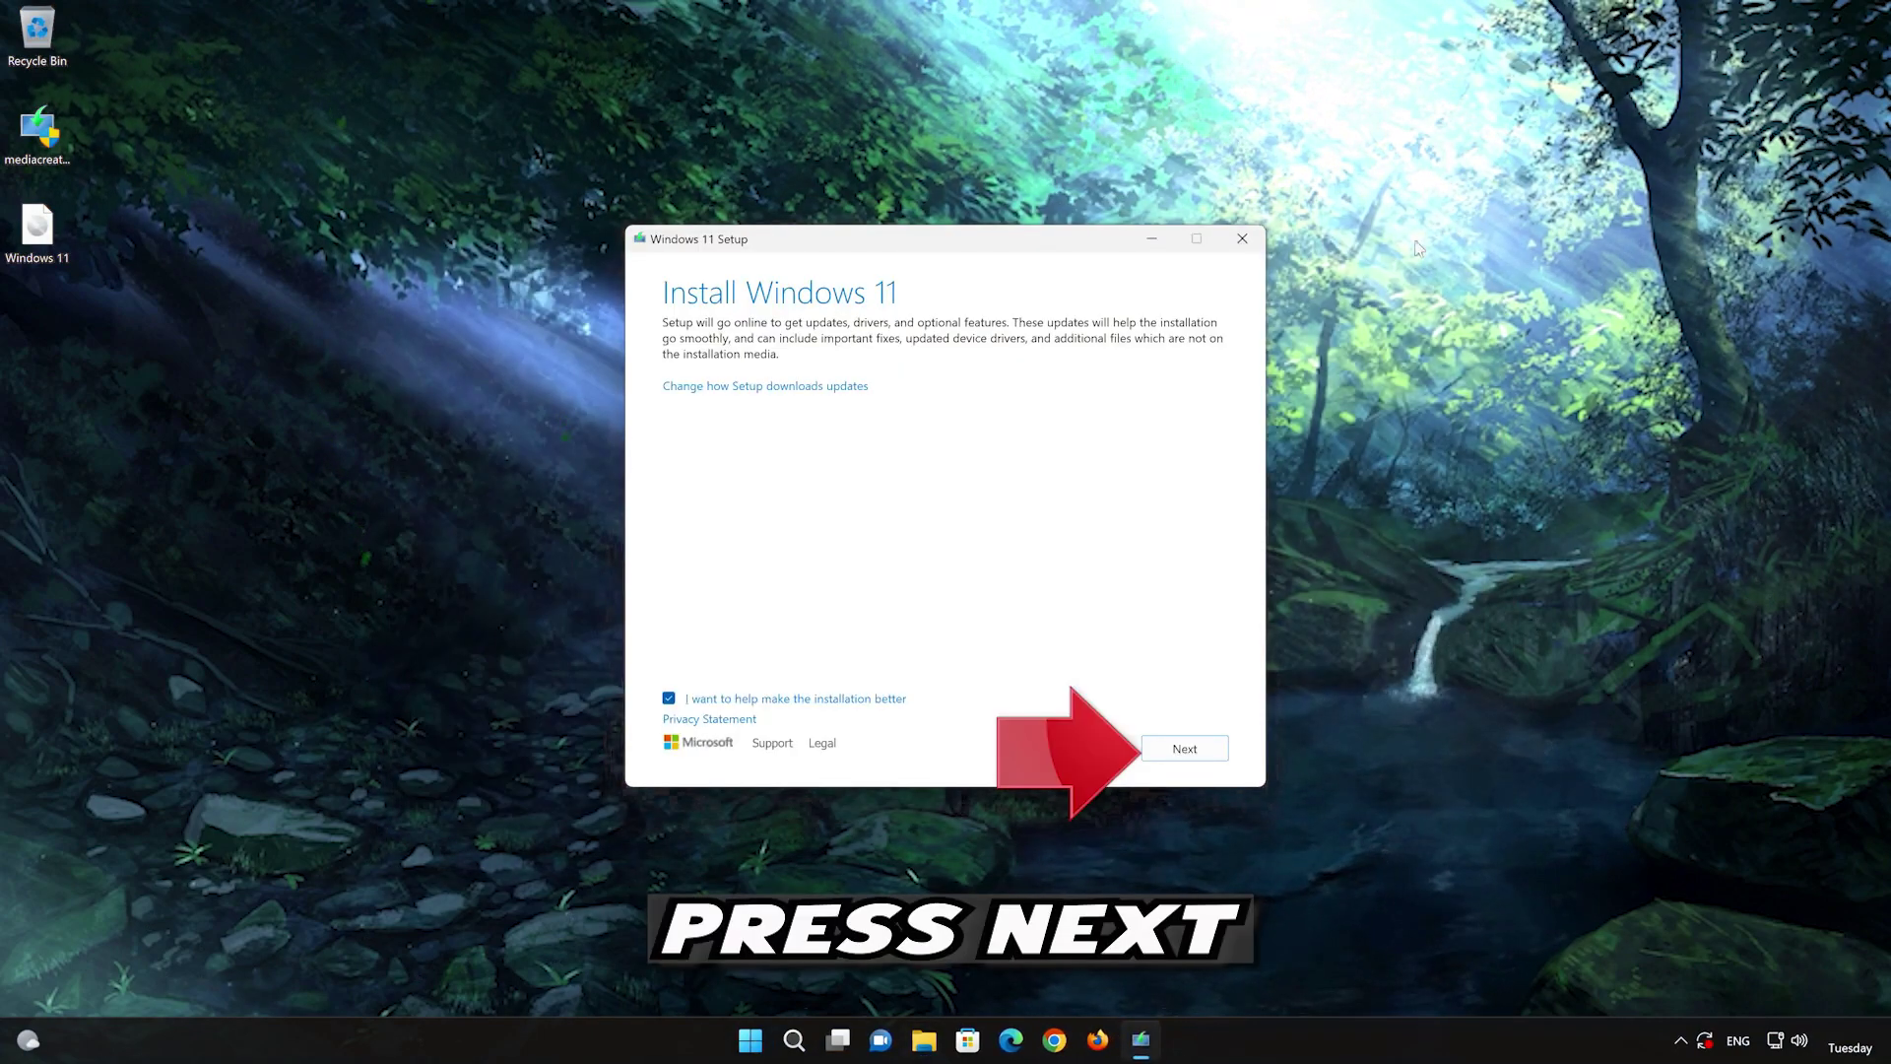
Accept the Windows 11 Setup license terms and start installing Windows 11 Pro, keeping personal files and apps.
left_click(1187, 754)
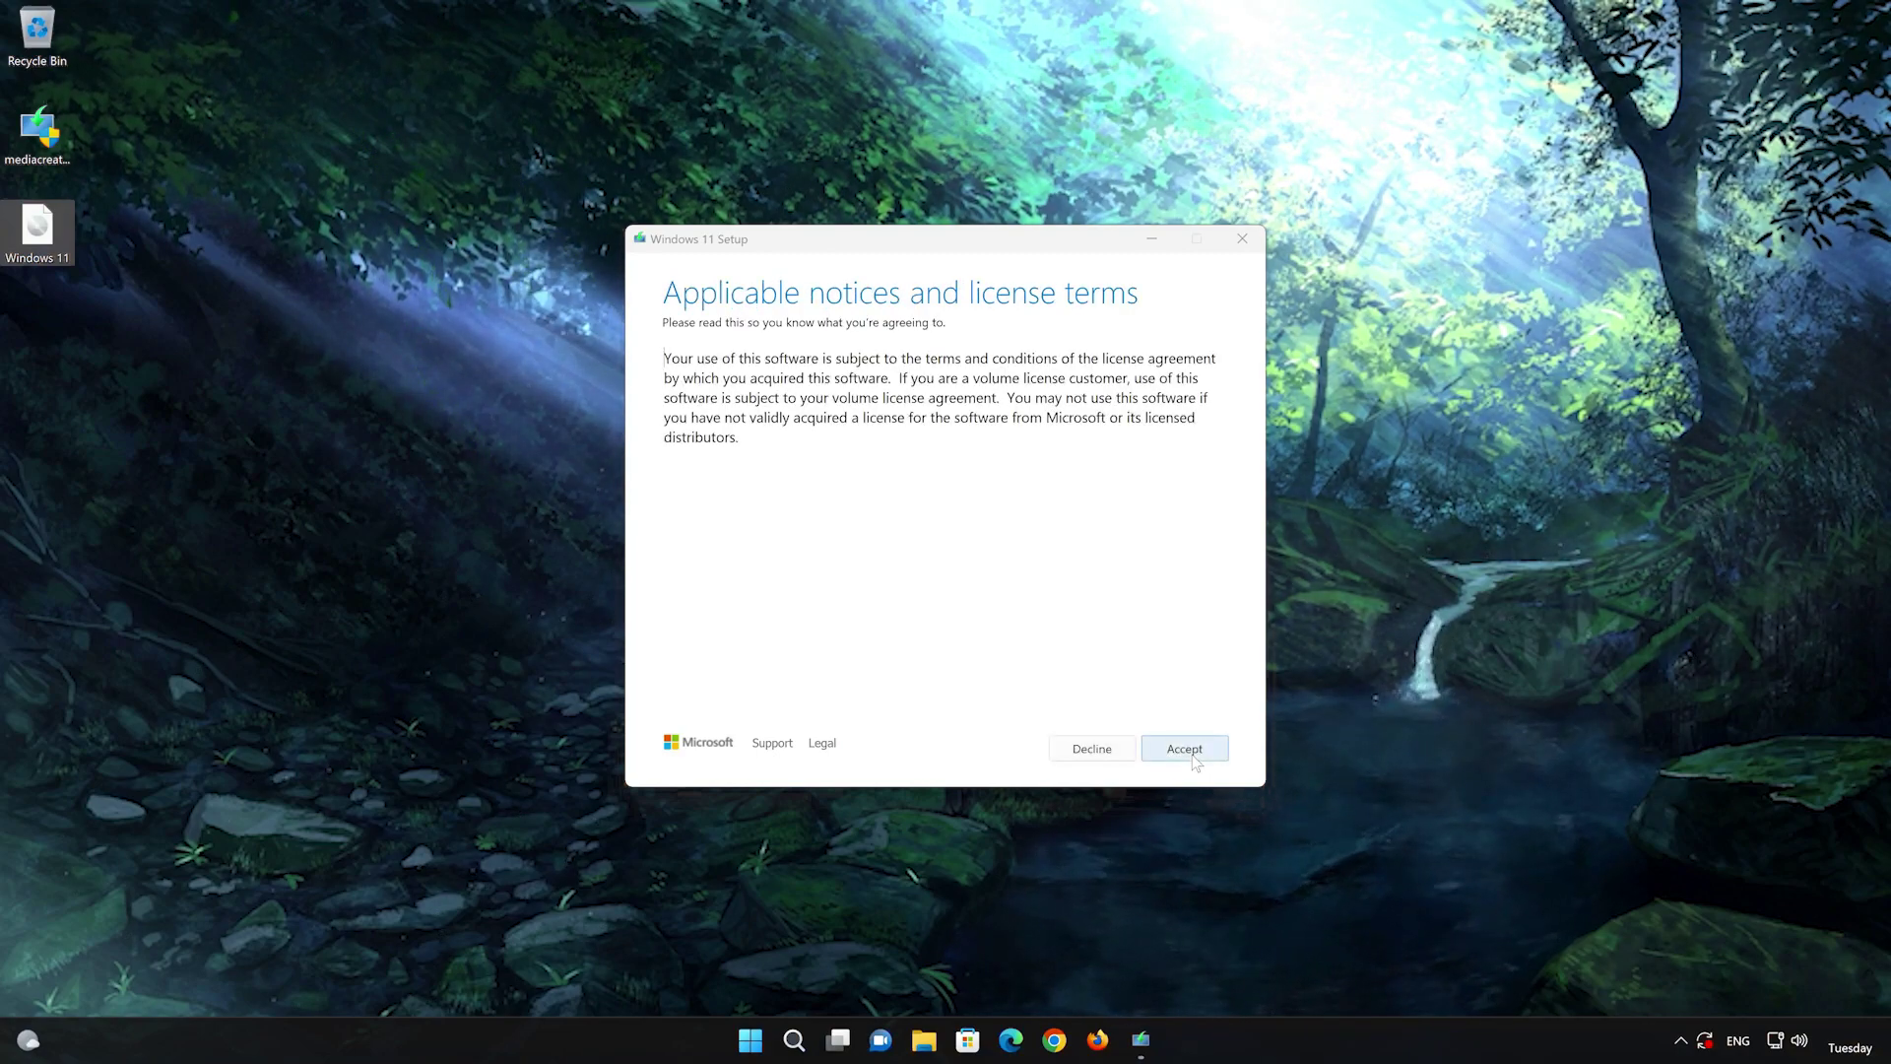
left_click(1192, 756)
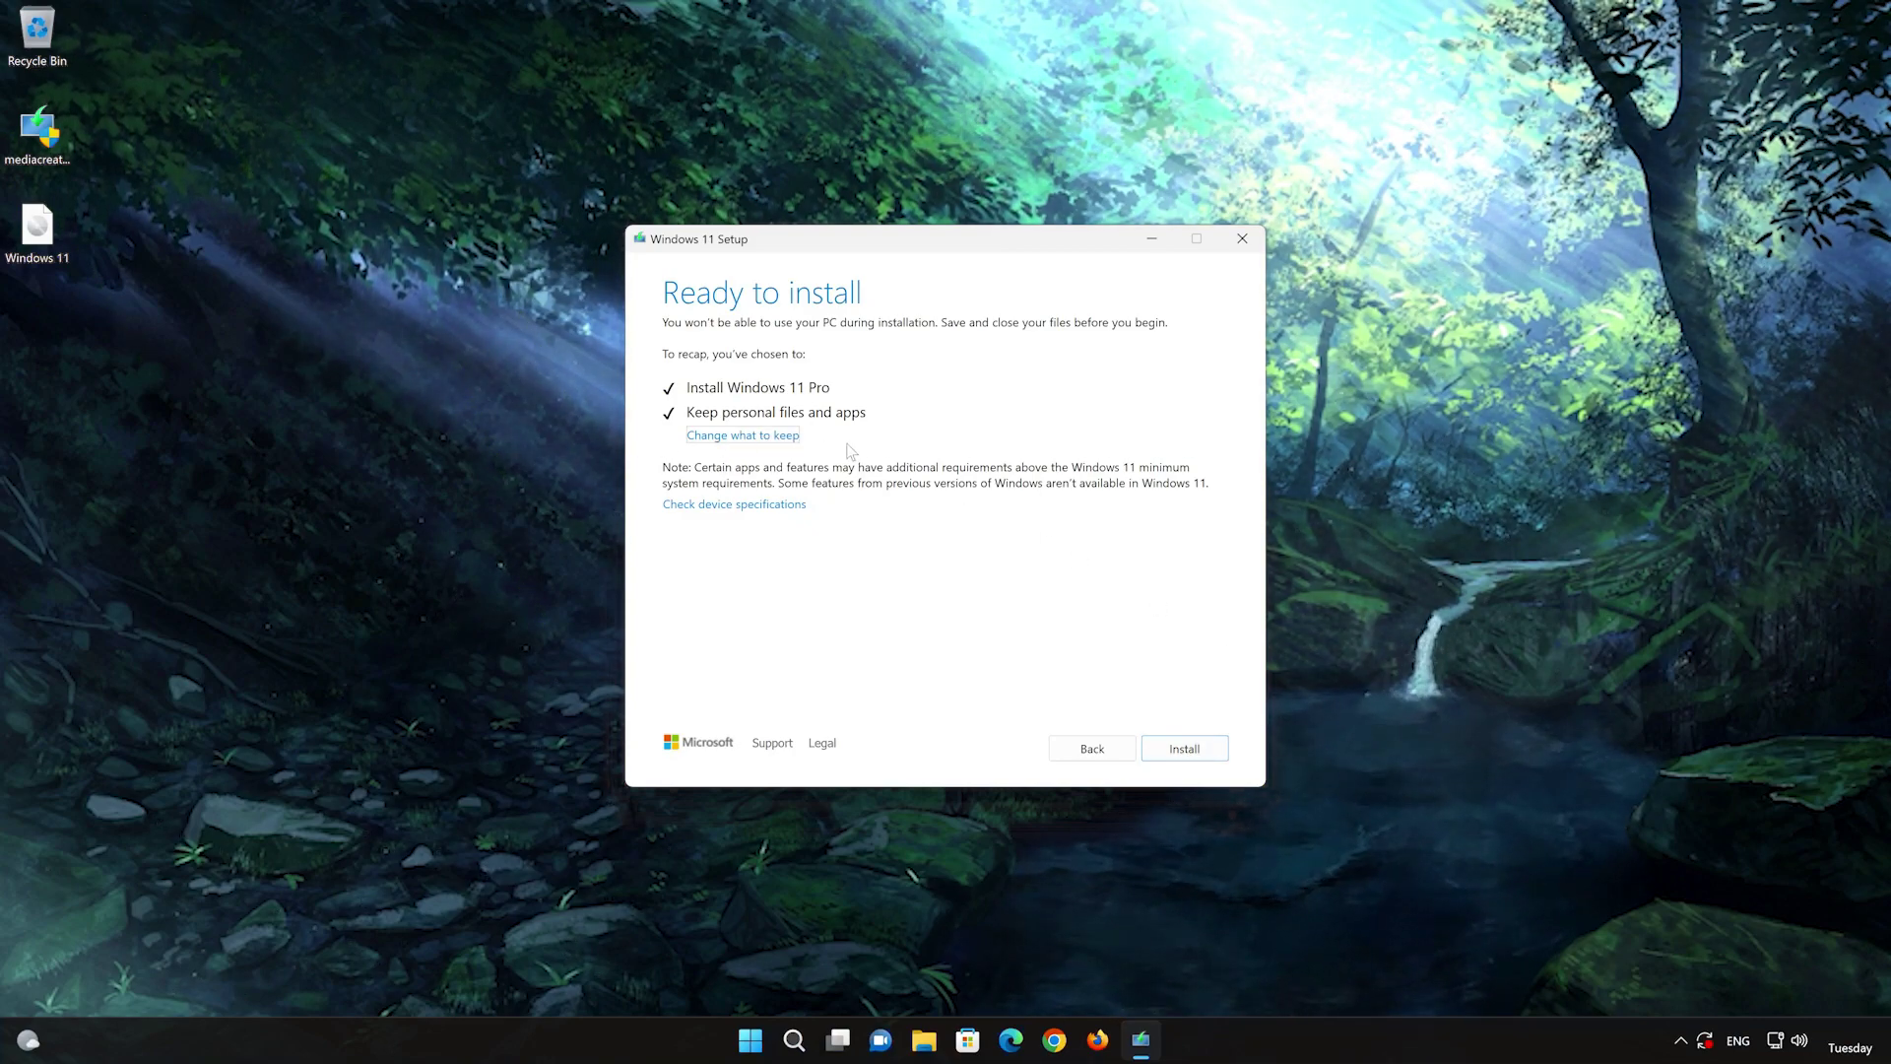
left_click(1210, 755)
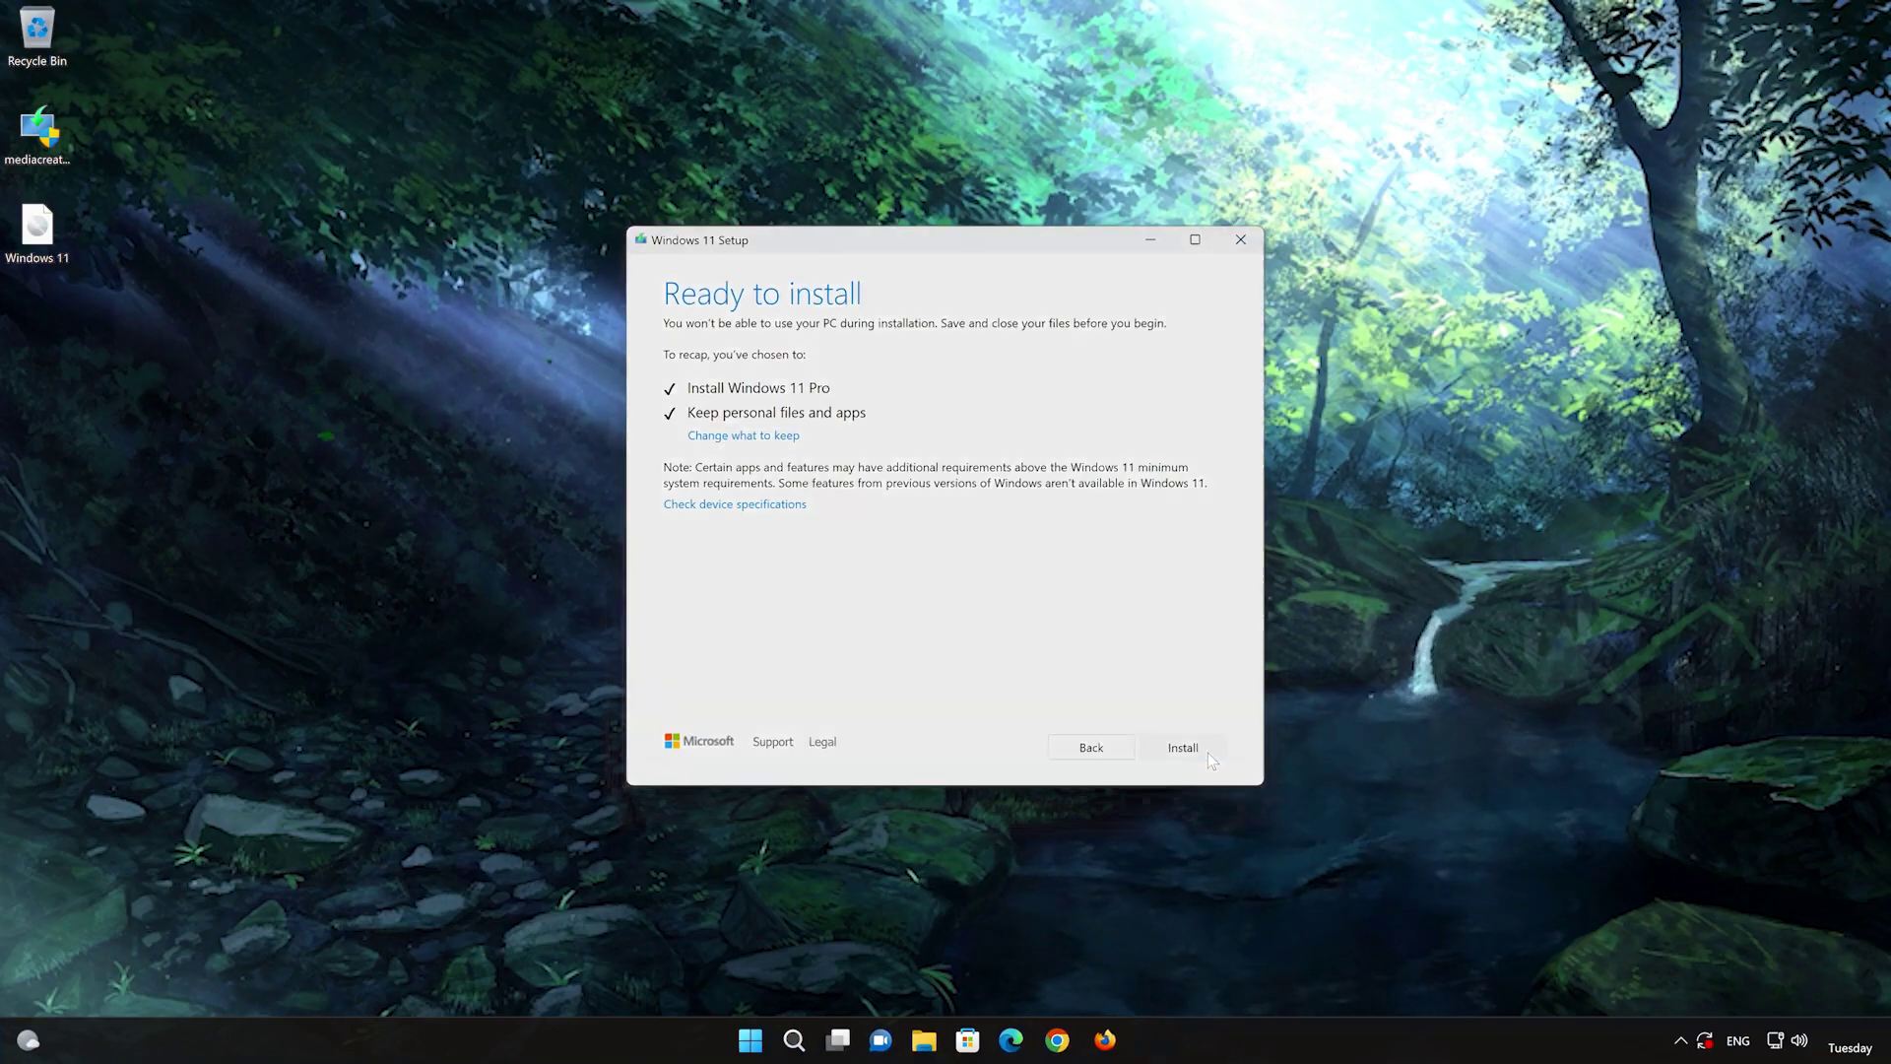